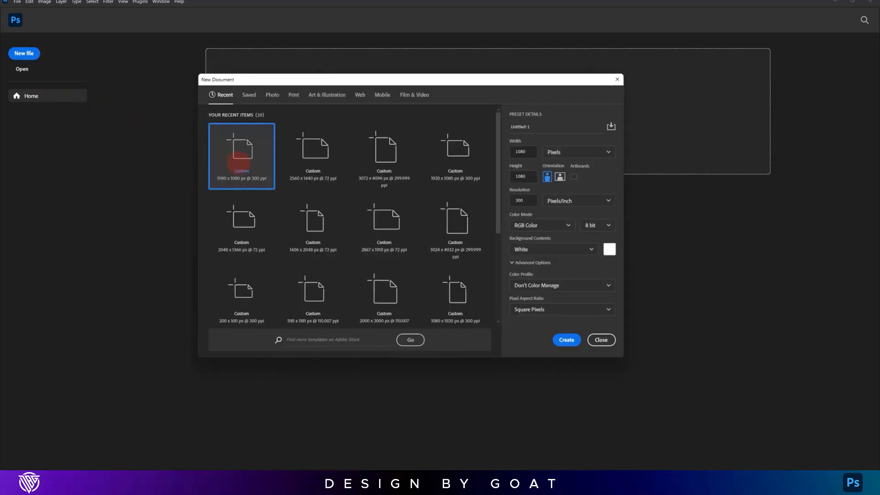
Create a 1080 x 1080 px document at 300 ppi and place the space image in it.
{"action": "double_click", "coordinate": [238, 161]}
{"action": "key", "text": "alt+Tab"}
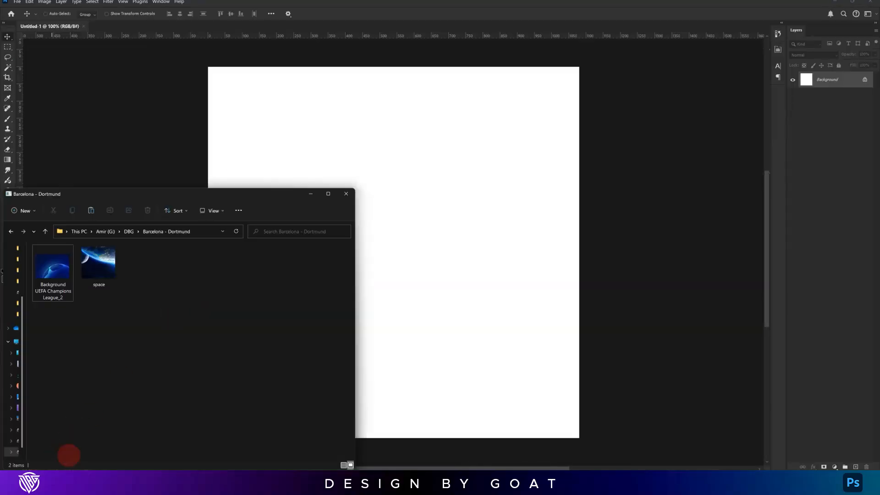
{"action": "left_click_drag", "start_coordinate": [108, 271], "coordinate": [475, 234]}
{"action": "key", "text": "Return"}
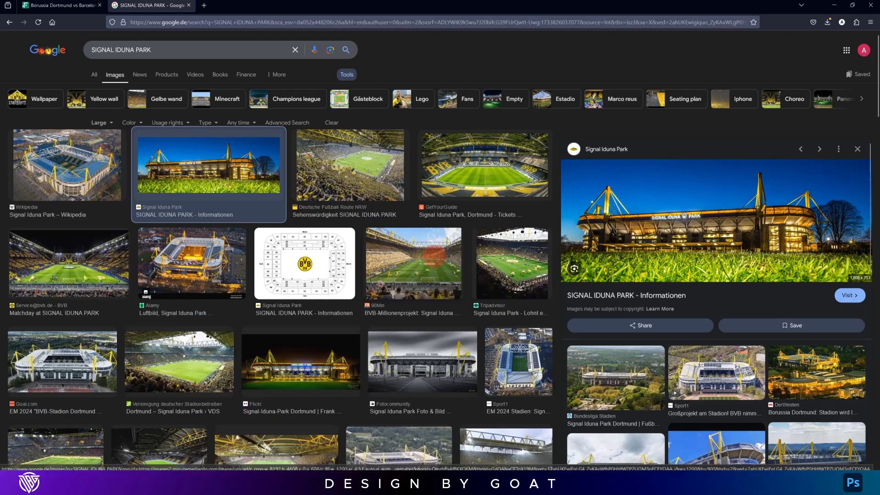
Copy the night-time SIGNAL IDUNA PARK photo from the Google Images preview and paste it into the Photoshop document.
{"action": "right_click", "coordinate": [657, 208]}
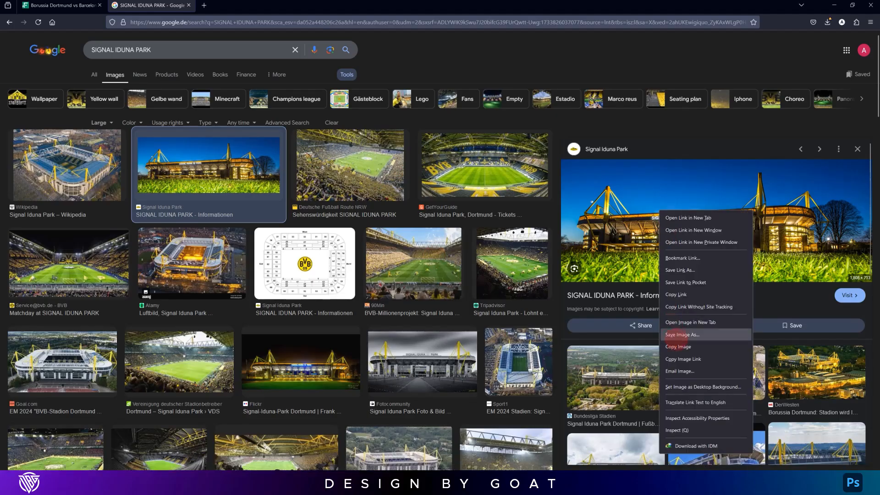
{"action": "left_click", "coordinate": [678, 346]}
{"action": "key", "text": "alt+Tab"}
{"action": "key", "text": "ctrl+v"}
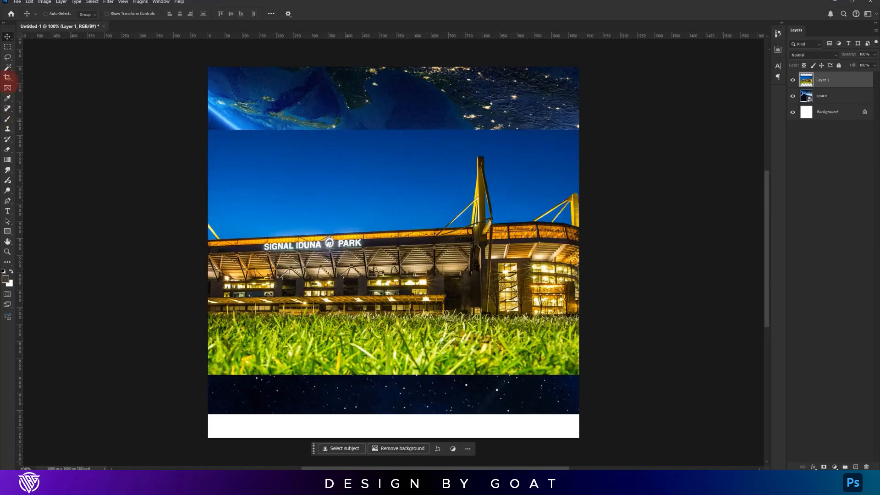
Scale the stadium photo to 75.70% and position it across the lower half of the canvas.
{"action": "left_click", "coordinate": [7, 77]}
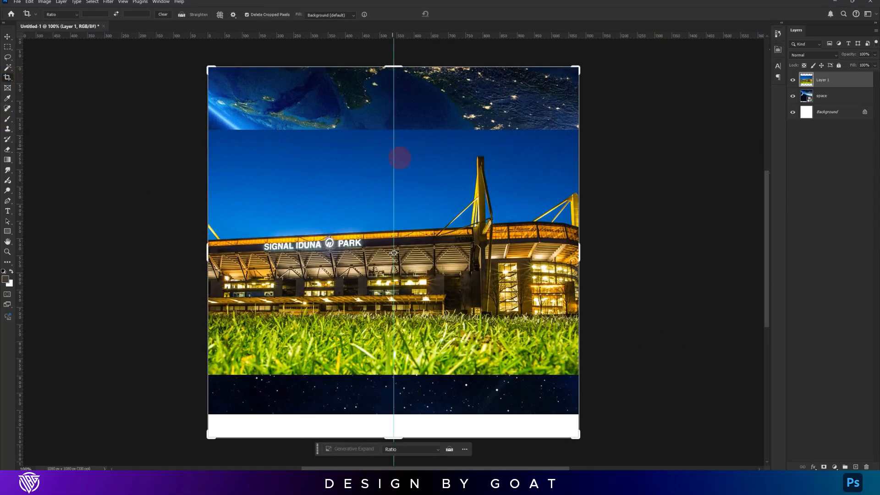
{"action": "key", "text": "ctrl+t"}
{"action": "left_click_drag", "start_coordinate": [393, 130], "coordinate": [393, 197]}
{"action": "left_click_drag", "start_coordinate": [457, 249], "coordinate": [476, 262]}
{"action": "left_click_drag", "start_coordinate": [512, 294], "coordinate": [513, 344]}
{"action": "left_click_drag", "start_coordinate": [411, 260], "coordinate": [412, 249]}
{"action": "left_click_drag", "start_coordinate": [468, 294], "coordinate": [477, 295]}
{"action": "left_click_drag", "start_coordinate": [420, 249], "coordinate": [420, 253]}
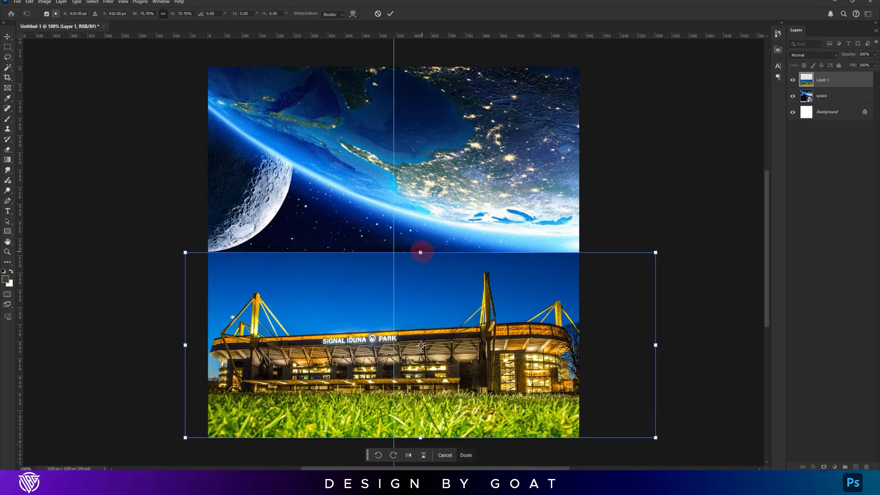
{"action": "key", "text": "Return"}
Run Sky Replacement on the stadium photo, outputting a layer group with a sky mask.
{"action": "left_click", "coordinate": [29, 2]}
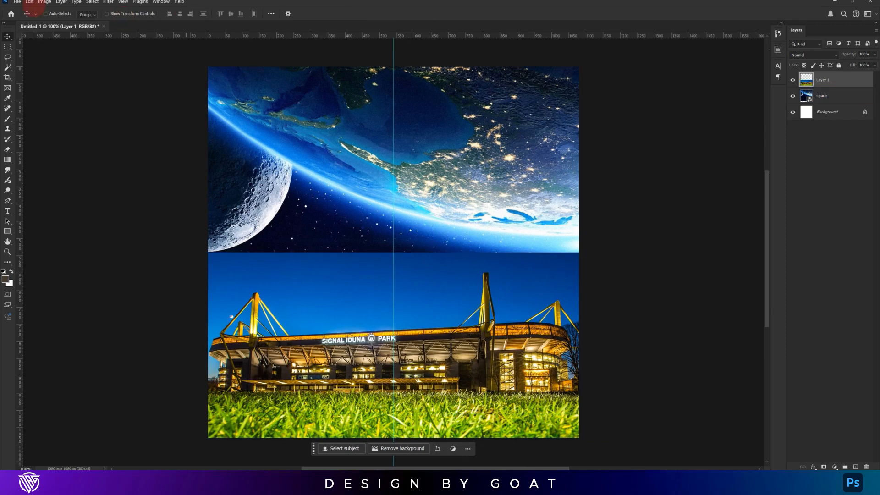
{"action": "left_click", "coordinate": [59, 210]}
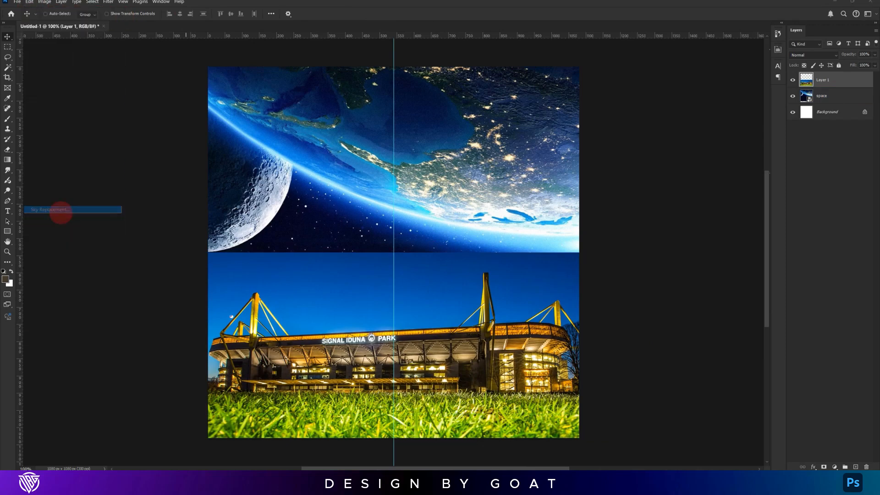
{"action": "key", "text": "Return"}
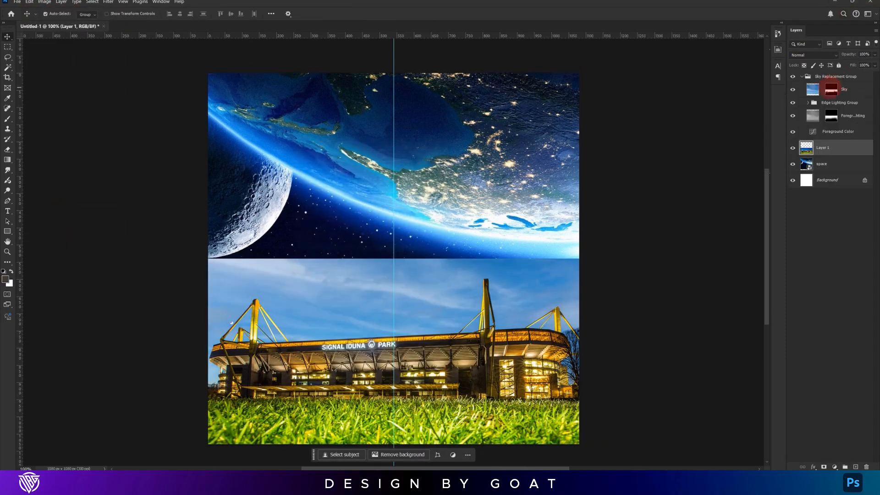
Use the sky mask to copy the stadium without its sky to a new layer, and delete the Sky Replacement Group and original stadium layer.
{"action": "left_click", "coordinate": [831, 89], "text": "ctrl"}
{"action": "left_click", "coordinate": [802, 76]}
{"action": "key", "text": "ctrl+j"}
{"action": "left_click", "coordinate": [844, 75]}
{"action": "left_click", "coordinate": [840, 107], "text": "ctrl"}
{"action": "key", "text": "Delete"}
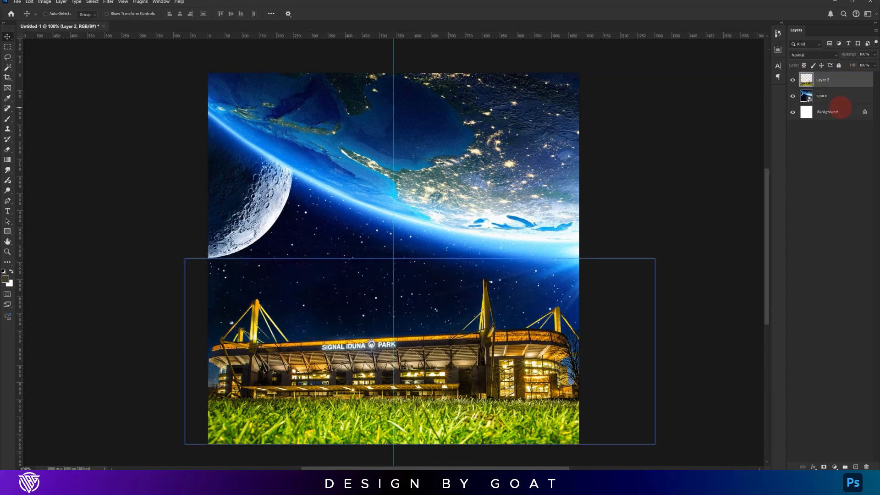
Place the Background UEFA Champions League_2 image, enlarge it over the whole canvas and set its blend mode to Screen.
{"action": "key", "text": "b"}
{"action": "key", "text": "alt+Tab"}
{"action": "left_click_drag", "start_coordinate": [64, 273], "coordinate": [467, 265]}
{"action": "left_click_drag", "start_coordinate": [602, 216], "coordinate": [265, 190]}
{"action": "scroll", "coordinate": [482, 181], "scroll_direction": "down", "scroll_amount": 5, "text": "alt"}
{"action": "mouse_move", "coordinate": [482, 167]}
{"action": "left_mouse_down"}
{"action": "mouse_move", "coordinate": [569, 98]}
{"action": "mouse_move", "coordinate": [544, 110]}
{"action": "left_mouse_up"}
{"action": "key", "text": "Return"}
{"action": "left_click", "coordinate": [808, 53]}
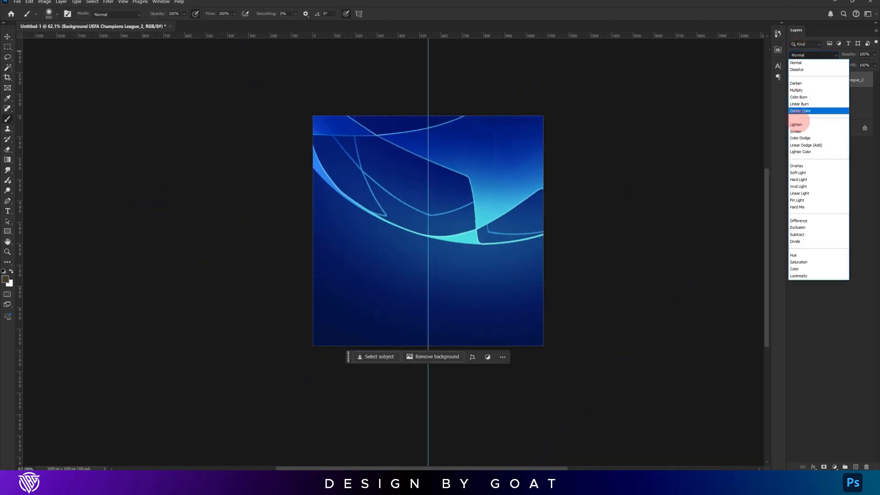
{"action": "left_click", "coordinate": [797, 131]}
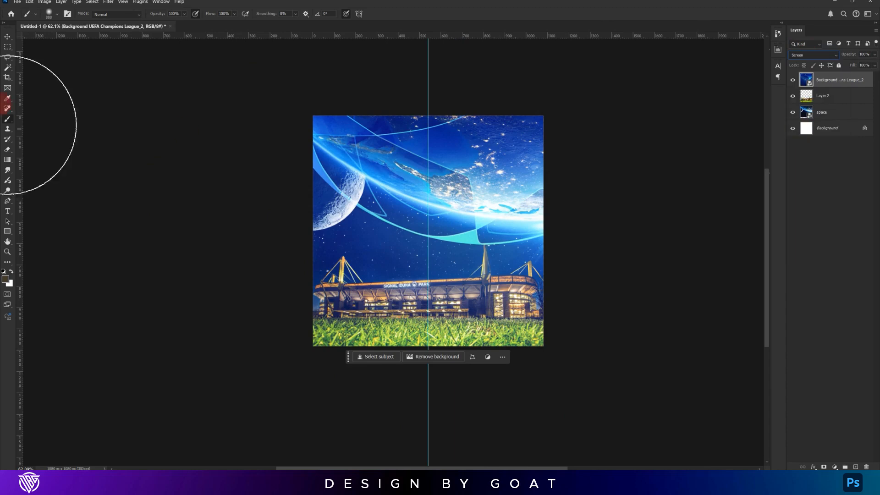
Rotate and reposition the Champions League background so its curved lines follow the planet's edge.
{"action": "left_click", "coordinate": [8, 36]}
{"action": "left_click_drag", "start_coordinate": [575, 291], "coordinate": [600, 374]}
{"action": "key", "text": "ctrl+t"}
Warp the Champions League background, bending its upper-left edge and corner outward to match the planet's curve.
{"action": "right_click", "coordinate": [487, 231]}
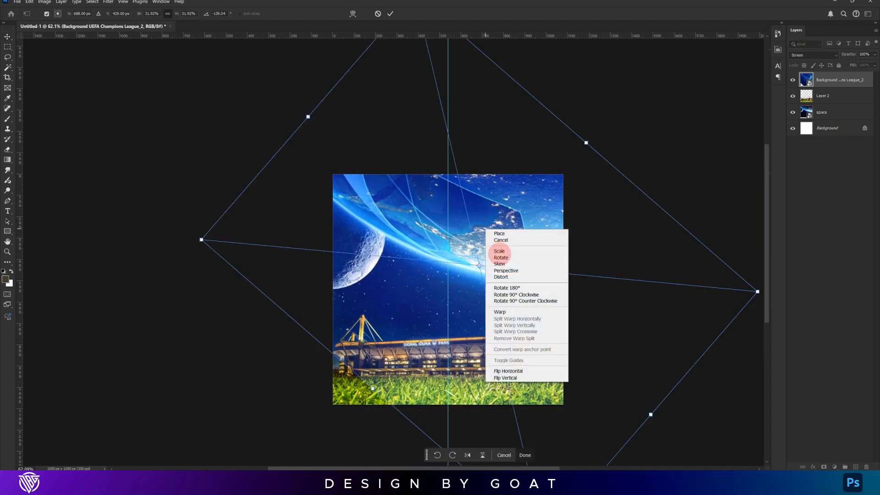
{"action": "left_click", "coordinate": [499, 312]}
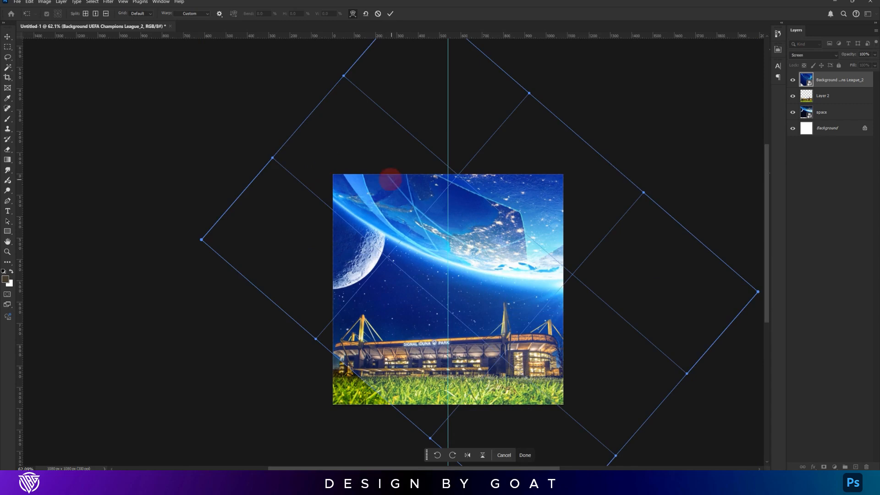
{"action": "scroll", "coordinate": [376, 137], "scroll_direction": "up", "scroll_amount": 2}
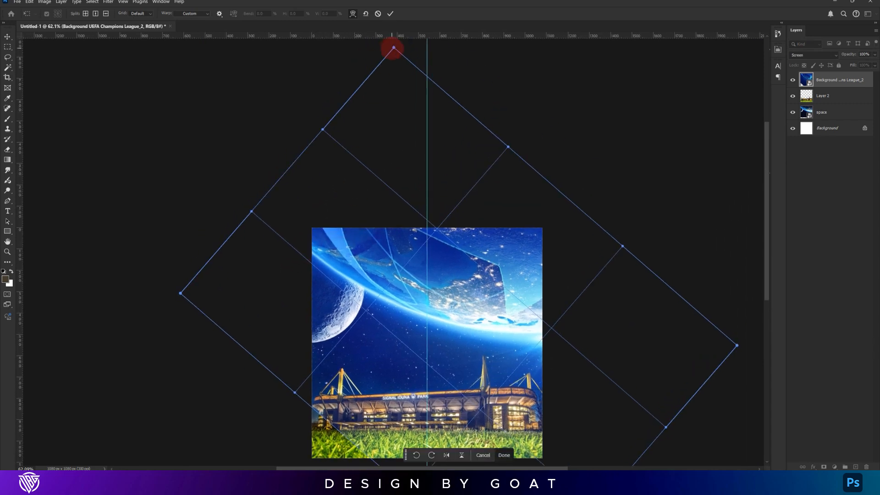
{"action": "left_click_drag", "start_coordinate": [341, 197], "coordinate": [252, 221]}
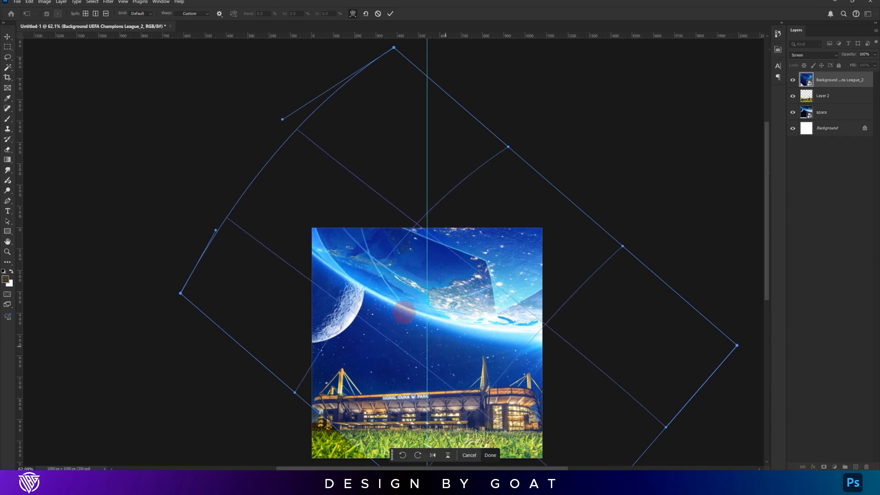
{"action": "left_click_drag", "start_coordinate": [180, 293], "coordinate": [136, 339]}
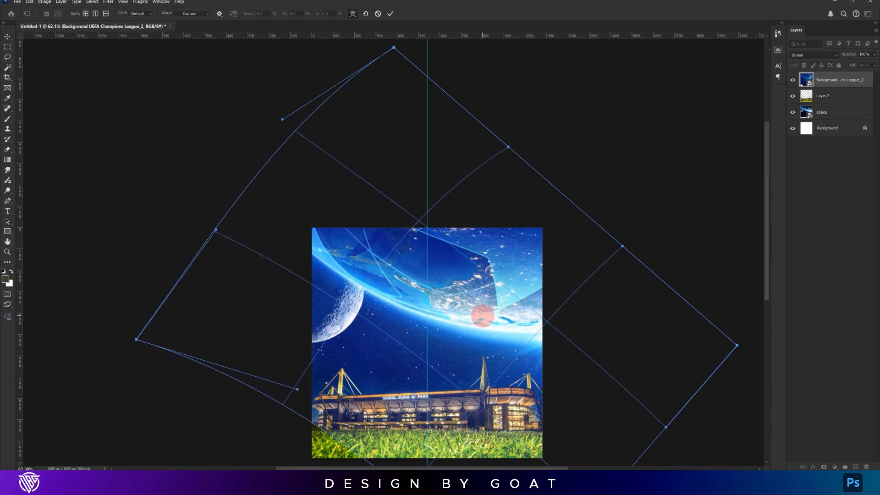
{"action": "key", "text": "Return"}
Move the Champions League background layer below the stadium layer.
{"action": "left_click_drag", "start_coordinate": [530, 280], "coordinate": [550, 218]}
{"action": "scroll", "coordinate": [511, 291], "scroll_direction": "up", "scroll_amount": 3}
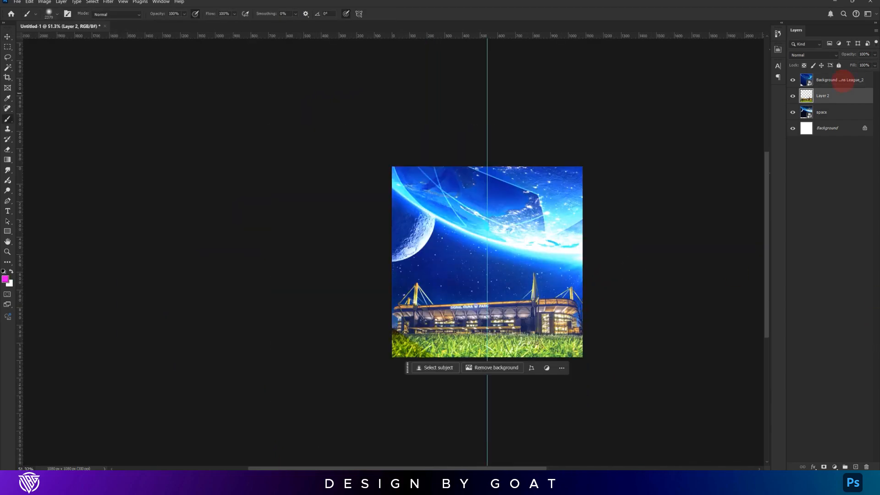
{"action": "left_click_drag", "start_coordinate": [845, 79], "coordinate": [845, 105]}
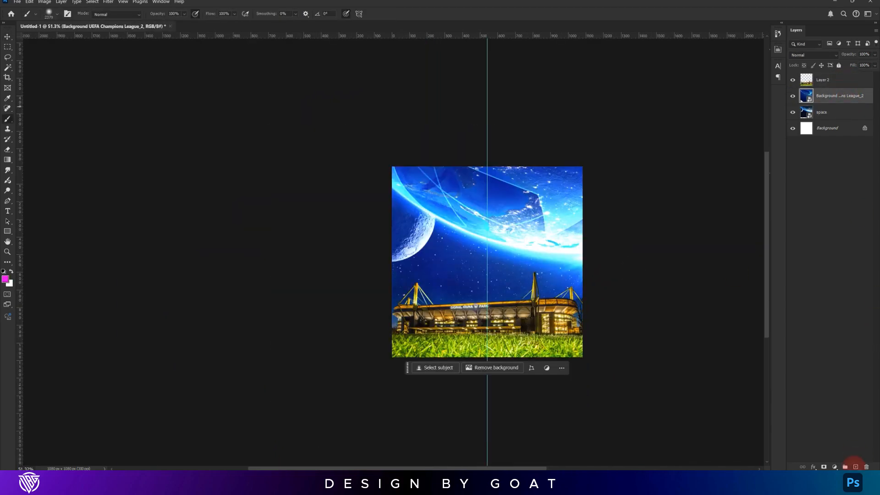
Add a new layer in Hue blend mode and brush magenta over the right side of the sky.
{"action": "left_click", "coordinate": [855, 466]}
{"action": "left_click", "coordinate": [812, 54]}
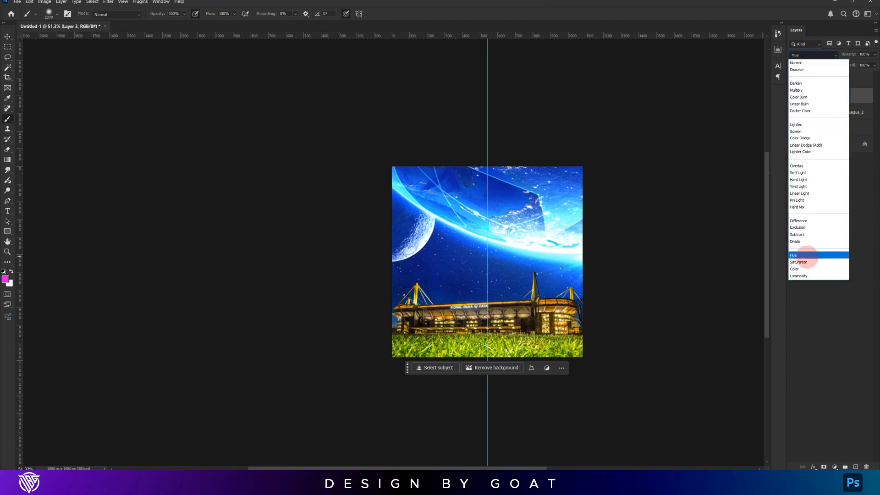
{"action": "left_click", "coordinate": [807, 256]}
{"action": "left_click_drag", "start_coordinate": [637, 253], "coordinate": [609, 259]}
{"action": "left_click", "coordinate": [594, 226]}
{"action": "key", "text": "ctrl+z"}
Apply the Camera Raw filter to the stadium layer with Clarity at +41.
{"action": "scroll", "coordinate": [525, 211], "scroll_direction": "up", "scroll_amount": 4}
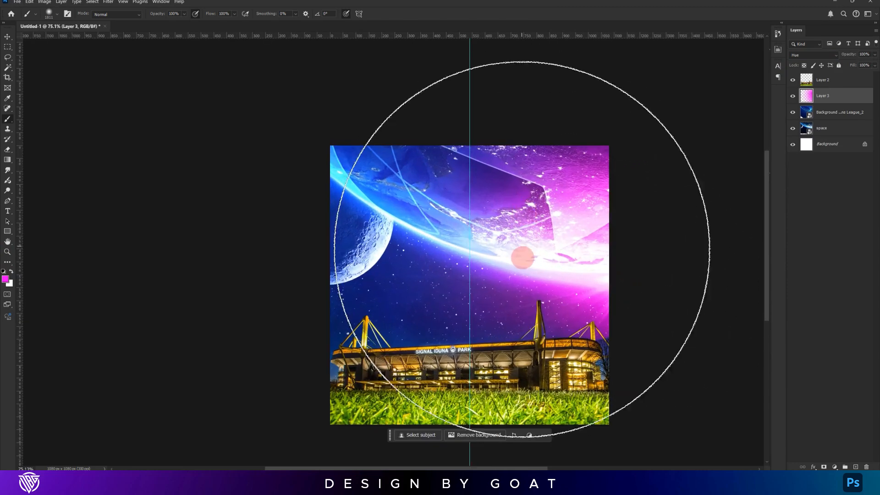
{"action": "left_click_drag", "start_coordinate": [522, 255], "coordinate": [542, 201]}
{"action": "key", "text": "v"}
{"action": "left_click", "coordinate": [544, 313], "text": "ctrl"}
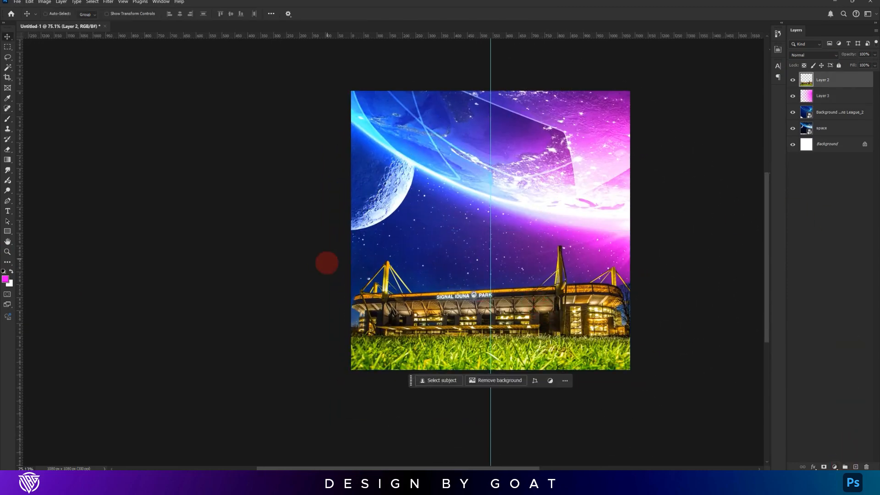
{"action": "left_click", "coordinate": [108, 1]}
{"action": "left_click", "coordinate": [184, 56]}
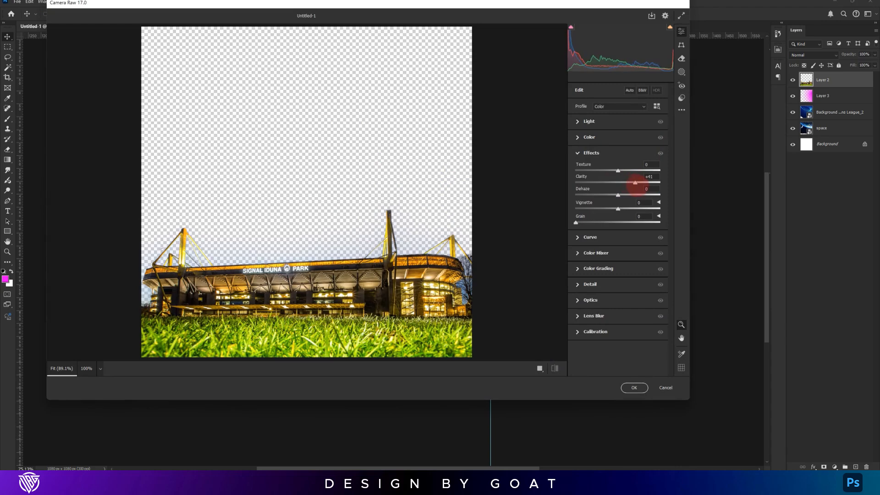
{"action": "key", "text": "Return"}
Add a Brightness/Contrast adjustment clipped to the stadium layer with brightness -44 and contrast 28.
{"action": "left_click", "coordinate": [835, 466]}
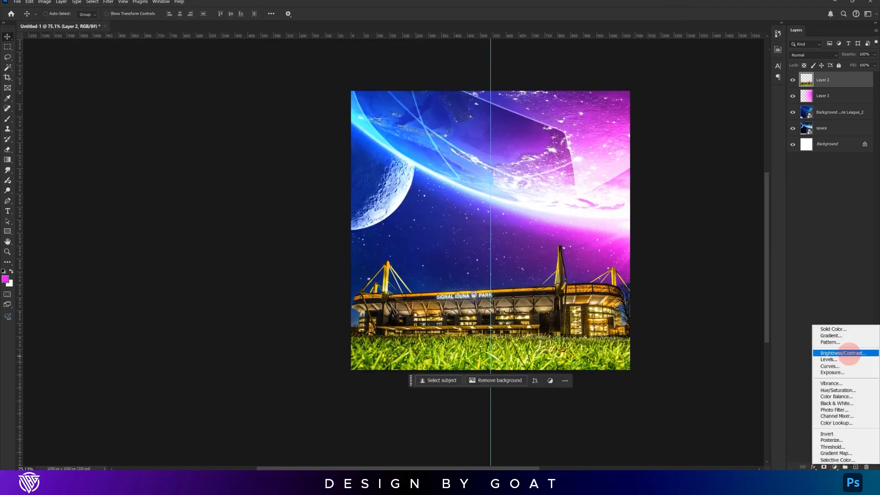
{"action": "left_click", "coordinate": [848, 354]}
{"action": "left_click_drag", "start_coordinate": [721, 95], "coordinate": [715, 95]}
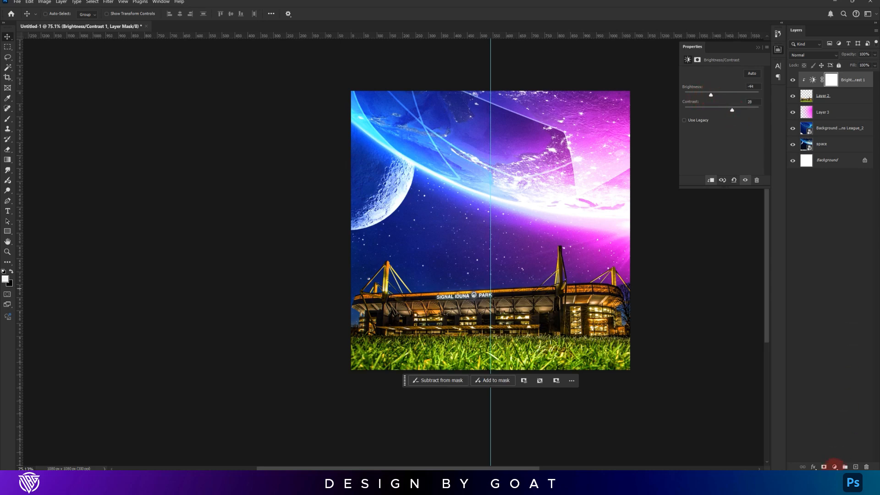
Add a clipped Color Balance adjustment to the stadium with midtones Magenta/Green at -47 and Yellow/Blue at +72.
{"action": "left_click", "coordinate": [834, 466]}
{"action": "left_click", "coordinate": [837, 397]}
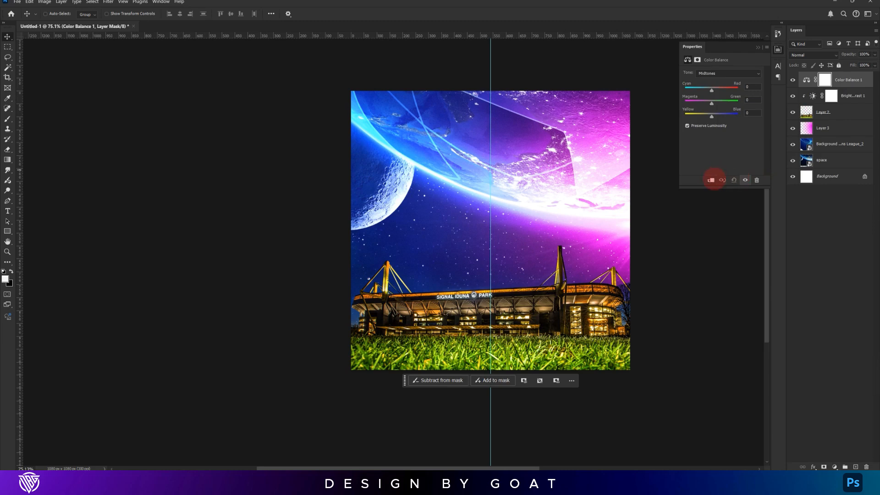
{"action": "left_click_drag", "start_coordinate": [719, 114], "coordinate": [726, 116]}
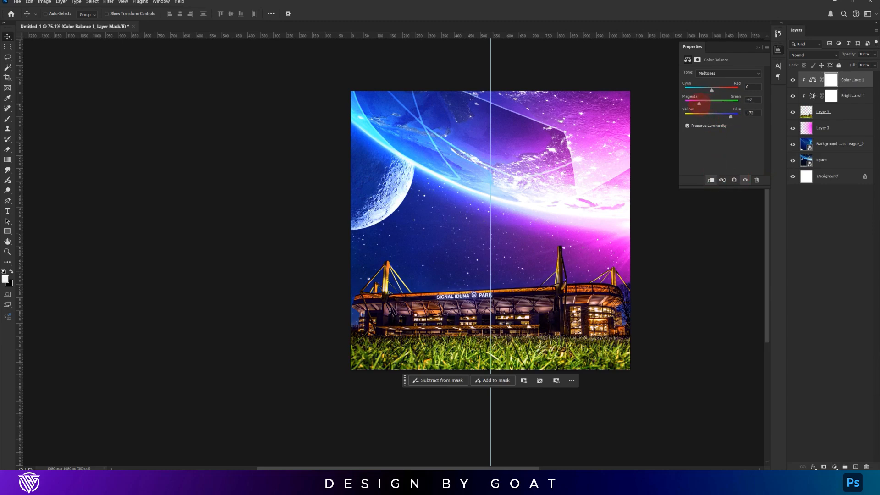
Add a clipped Hue/Saturation adjustment with saturation -41 and place it directly above the stadium layer.
{"action": "left_click", "coordinate": [851, 95]}
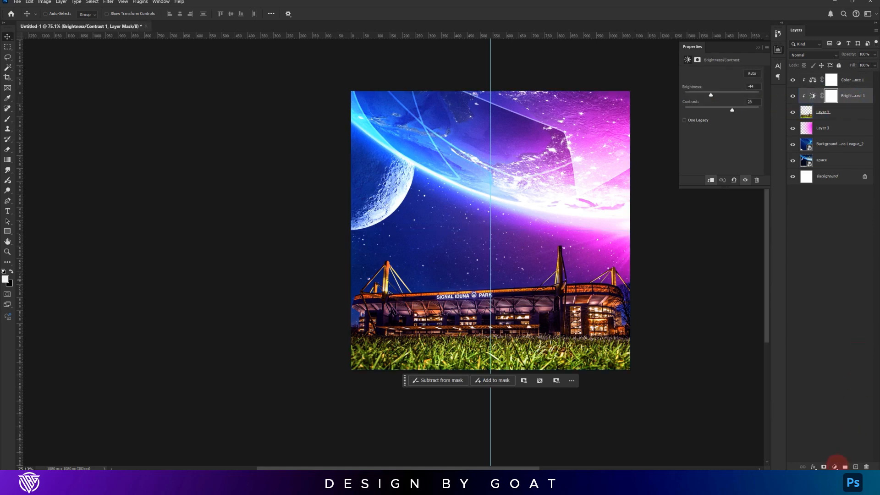
{"action": "left_click", "coordinate": [834, 466]}
{"action": "left_click", "coordinate": [837, 392]}
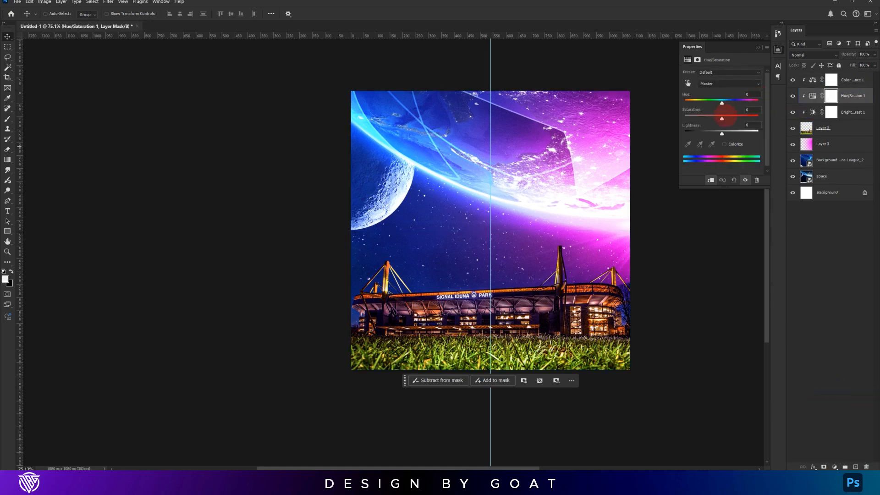
{"action": "left_click_drag", "start_coordinate": [717, 119], "coordinate": [706, 118]}
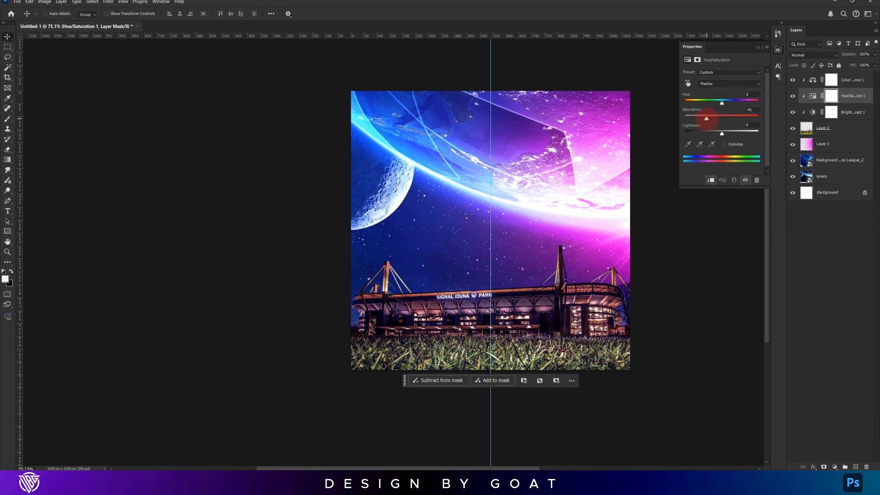
{"action": "left_click_drag", "start_coordinate": [855, 95], "coordinate": [855, 115]}
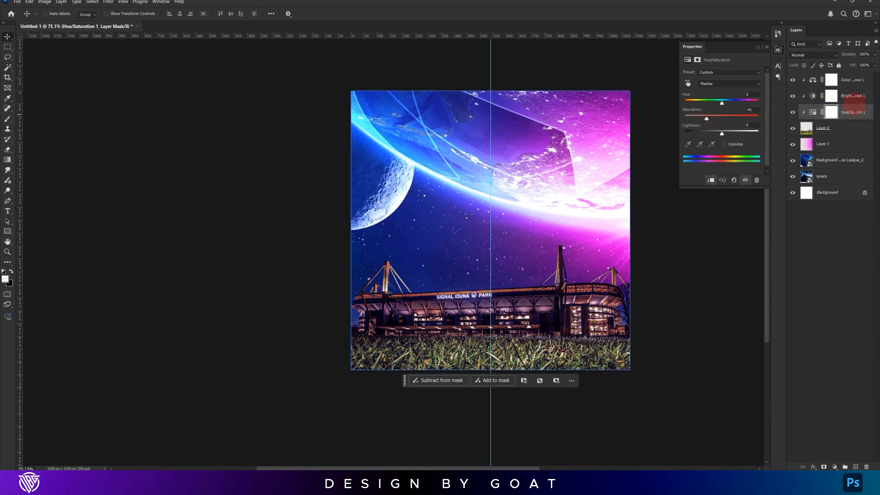
Add a new layer above the Color Balance adjustment, clipped to the stadium, in Overlay blend mode.
{"action": "left_click", "coordinate": [855, 80]}
{"action": "left_click", "coordinate": [856, 466]}
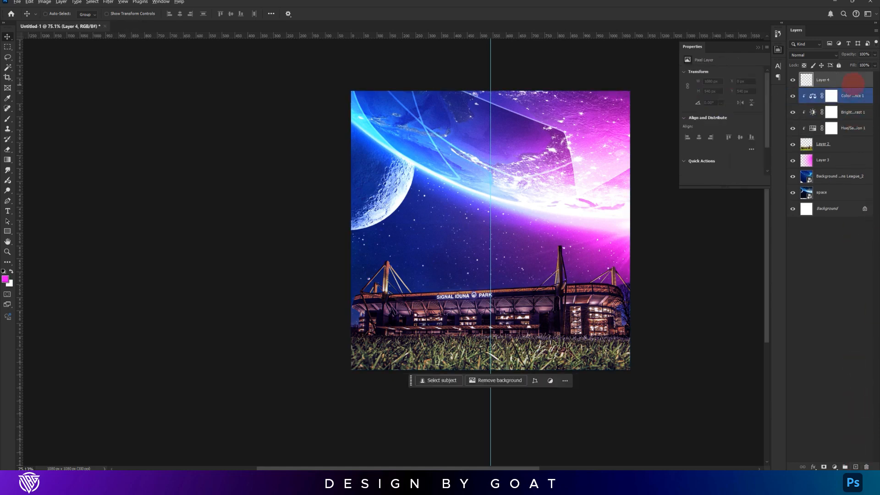
{"action": "left_click", "coordinate": [812, 54]}
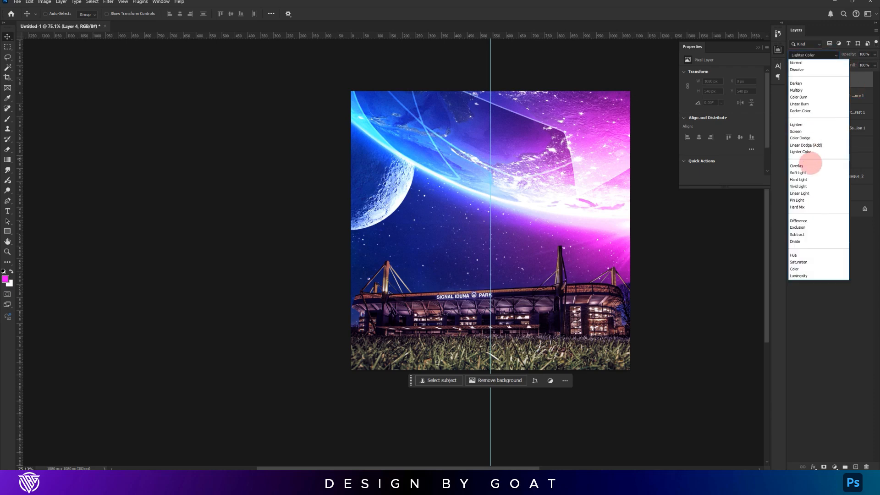
{"action": "left_click", "coordinate": [820, 175]}
Brush magenta light onto the stadium's right side and a blue sampled from the planet's glow onto its left side.
{"action": "left_click", "coordinate": [7, 119]}
{"action": "left_click_drag", "start_coordinate": [589, 229], "coordinate": [546, 236]}
{"action": "left_click_drag", "start_coordinate": [642, 230], "coordinate": [596, 220]}
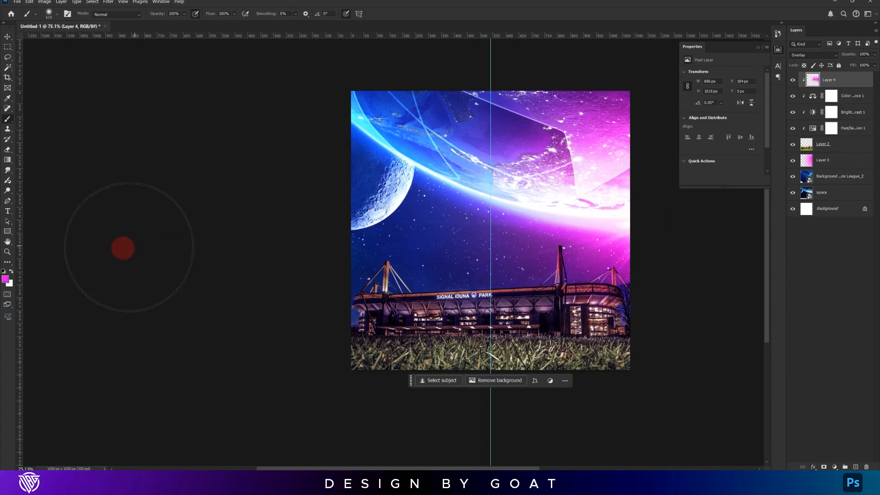
{"action": "left_click", "coordinate": [431, 164], "text": "alt"}
{"action": "mouse_move", "coordinate": [411, 228]}
{"action": "left_mouse_down"}
{"action": "mouse_move", "coordinate": [335, 250]}
{"action": "mouse_move", "coordinate": [300, 283]}
{"action": "mouse_move", "coordinate": [469, 216]}
{"action": "left_mouse_up"}
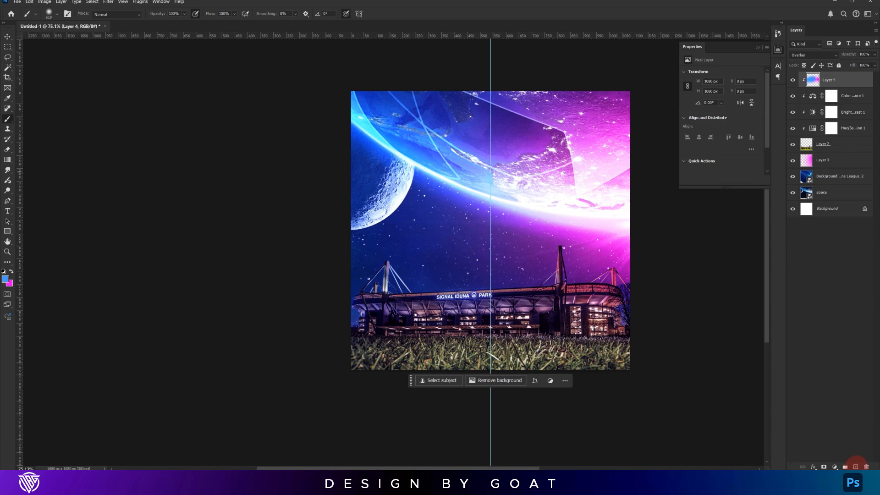
Duplicate the space layer and Layer 3 to the top of the layer stack and merge the two copies.
{"action": "left_click", "coordinate": [833, 182]}
{"action": "left_click", "coordinate": [834, 189]}
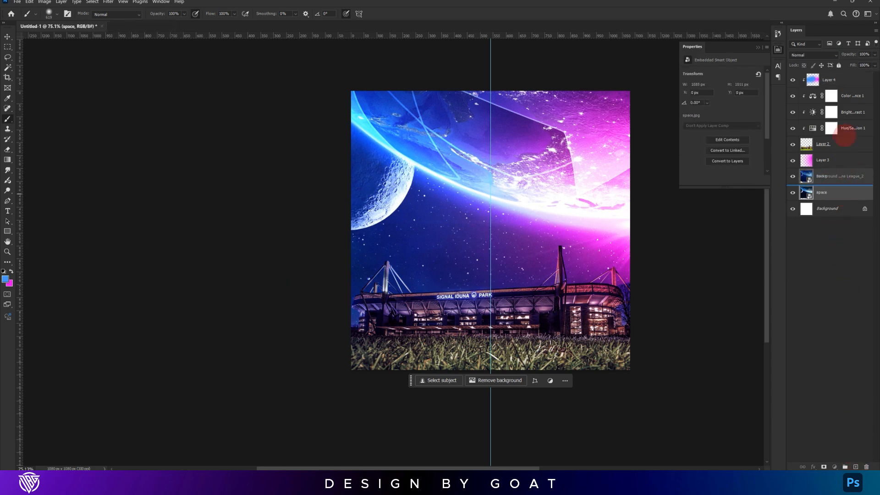
{"action": "left_click_drag", "start_coordinate": [842, 78], "coordinate": [843, 78]}
{"action": "key", "text": "ctrl+z"}
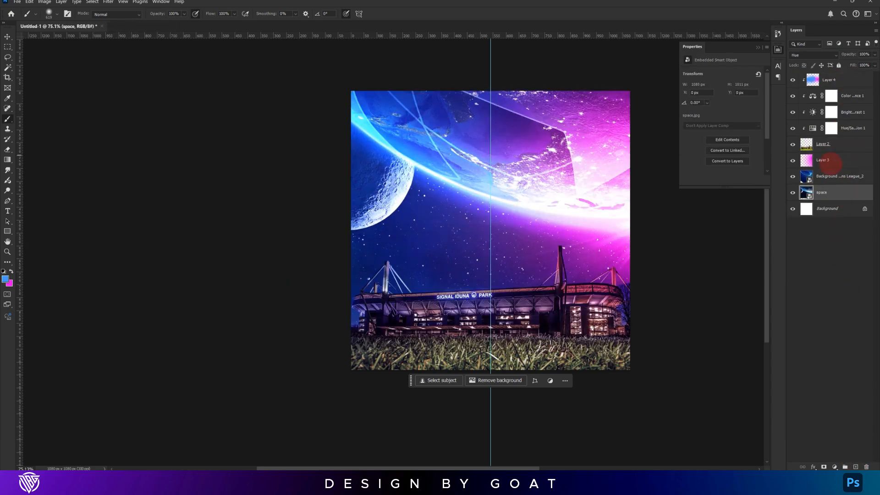
{"action": "left_click", "coordinate": [840, 163], "text": "shift"}
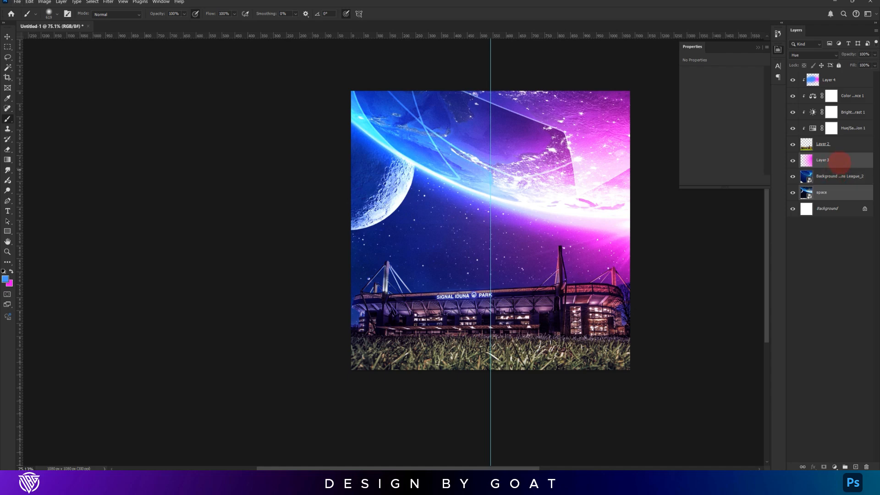
{"action": "left_click_drag", "start_coordinate": [840, 164], "coordinate": [838, 78]}
{"action": "key", "text": "ctrl+e"}
{"action": "key", "text": "v"}
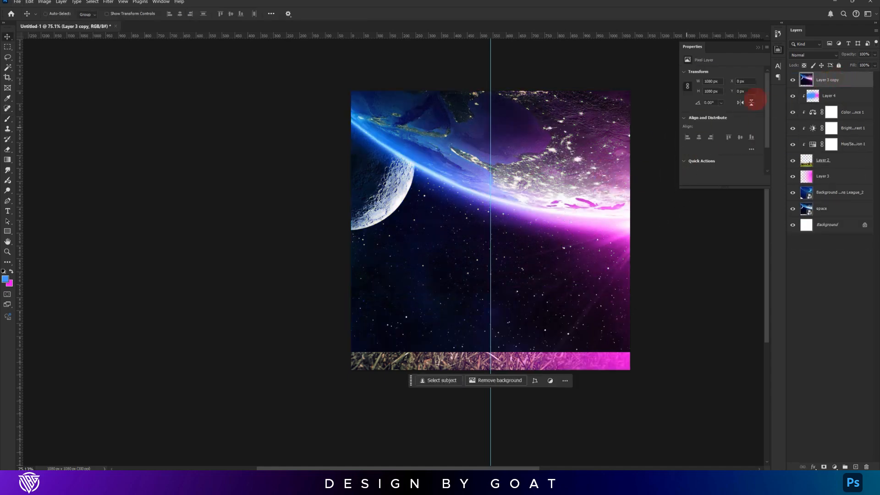
Flip the merged space copy vertically and move it down so its planet glow lies over the grass.
{"action": "key", "text": "ctrl+t"}
{"action": "right_click", "coordinate": [570, 186]}
{"action": "left_click", "coordinate": [621, 356]}
{"action": "left_click_drag", "start_coordinate": [605, 243], "coordinate": [605, 354]}
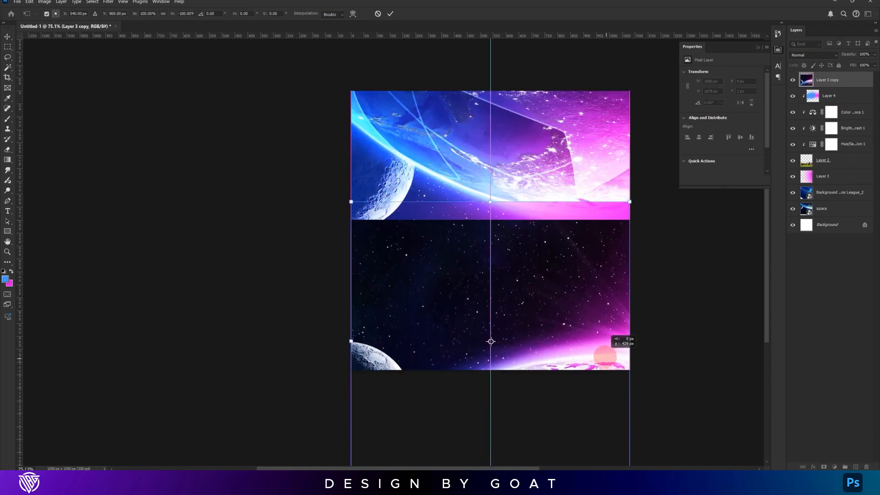
{"action": "key", "text": "Return"}
Set the flipped copy's blend mode to Screen and lower it to about Y 486 px.
{"action": "left_click", "coordinate": [798, 55]}
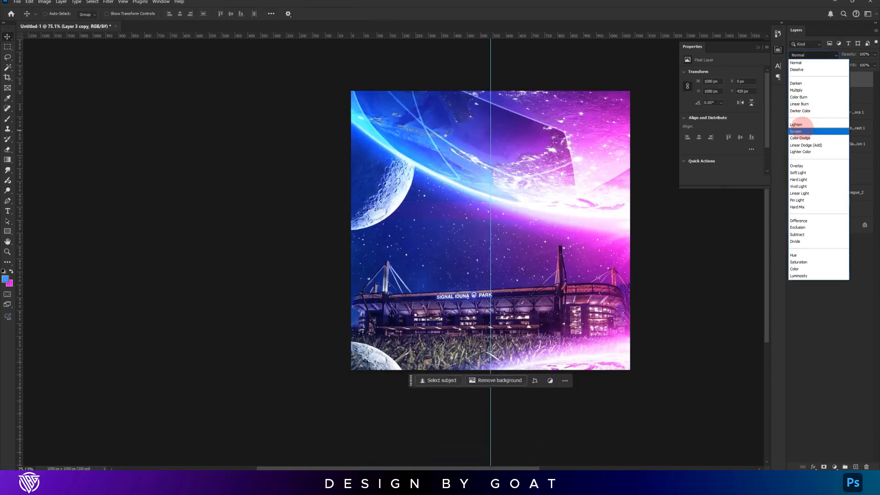
{"action": "left_click", "coordinate": [808, 128]}
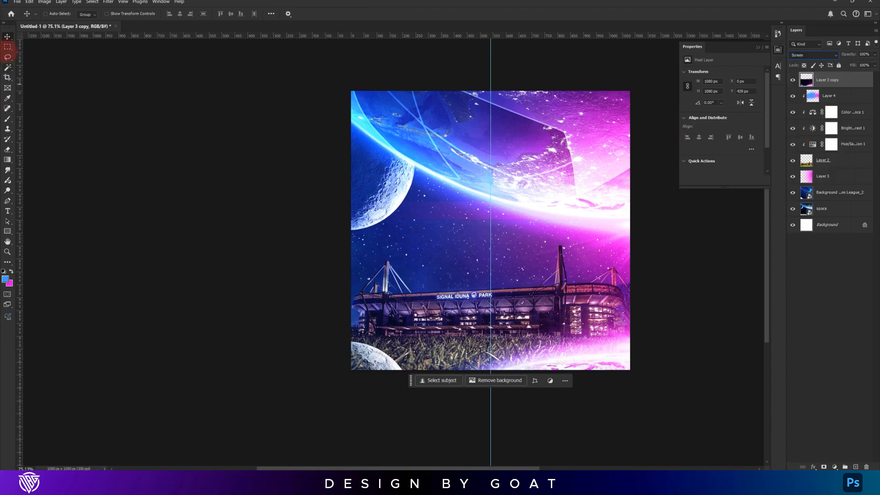
{"action": "left_click_drag", "start_coordinate": [570, 271], "coordinate": [623, 288]}
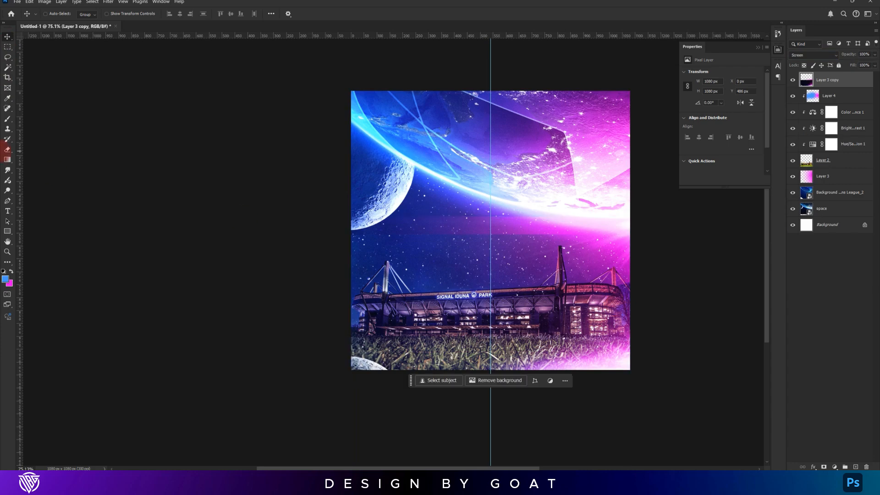
Erase the flipped copy's upper edge across the sky with a large soft eraser.
{"action": "left_click", "coordinate": [8, 149]}
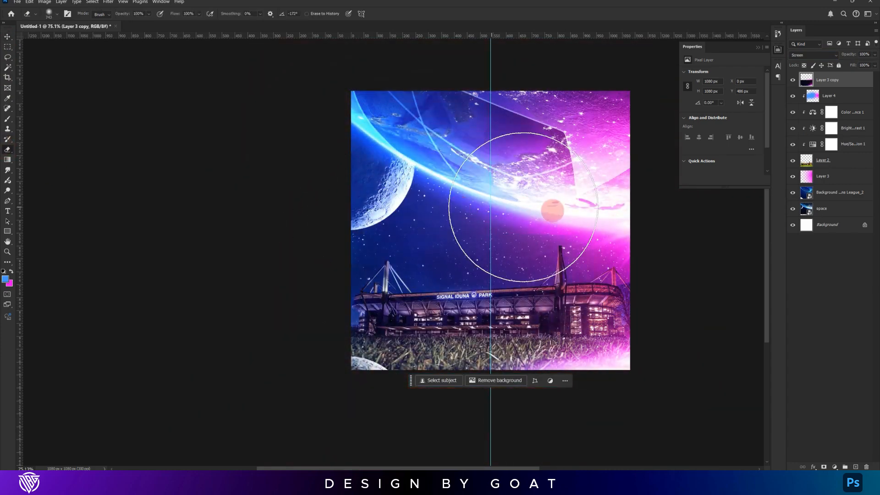
{"action": "mouse_move", "coordinate": [564, 212]}
{"action": "left_mouse_down"}
{"action": "mouse_move", "coordinate": [578, 212]}
{"action": "mouse_move", "coordinate": [520, 212]}
{"action": "left_mouse_up"}
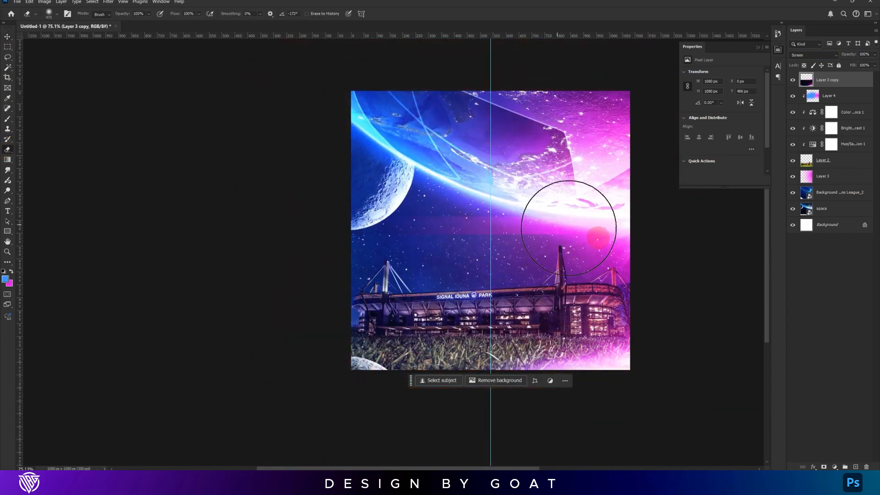
{"action": "left_click_drag", "start_coordinate": [496, 246], "coordinate": [503, 241]}
{"action": "left_click_drag", "start_coordinate": [503, 240], "coordinate": [532, 238]}
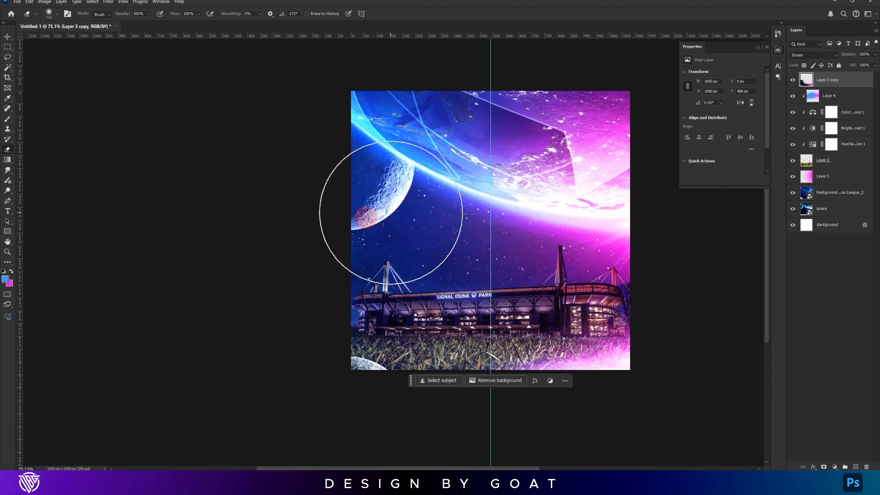
{"action": "left_click_drag", "start_coordinate": [652, 215], "coordinate": [501, 226]}
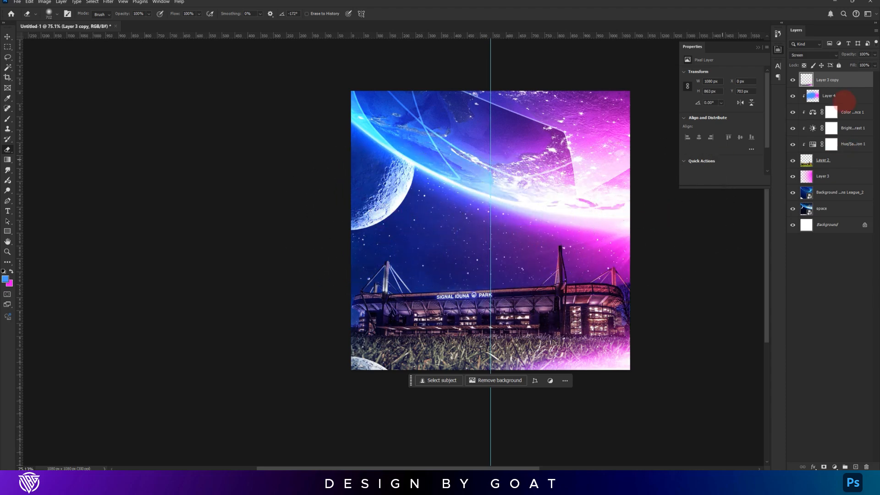
Add a new layer above Layer 4 and brush soft black shading across the grass at the poster's lower edge.
{"action": "left_click", "coordinate": [839, 97]}
{"action": "left_click", "coordinate": [856, 466]}
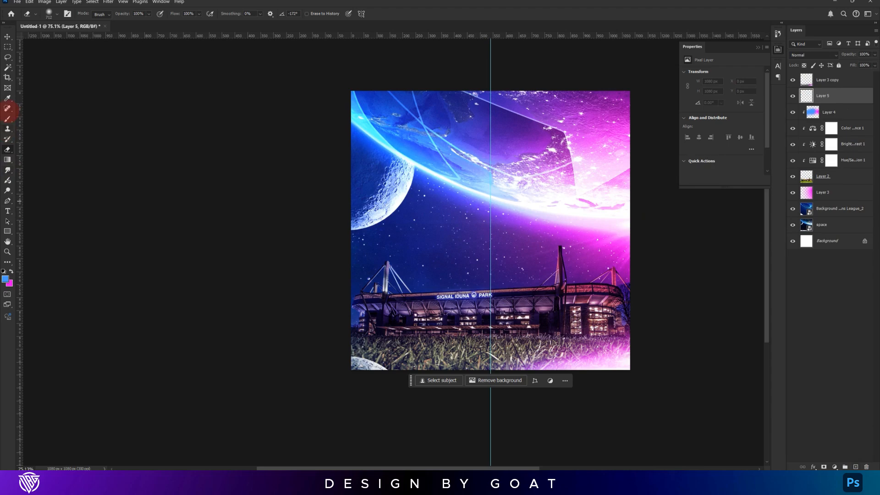
{"action": "scroll", "coordinate": [236, 272], "scroll_direction": "down", "scroll_amount": 3}
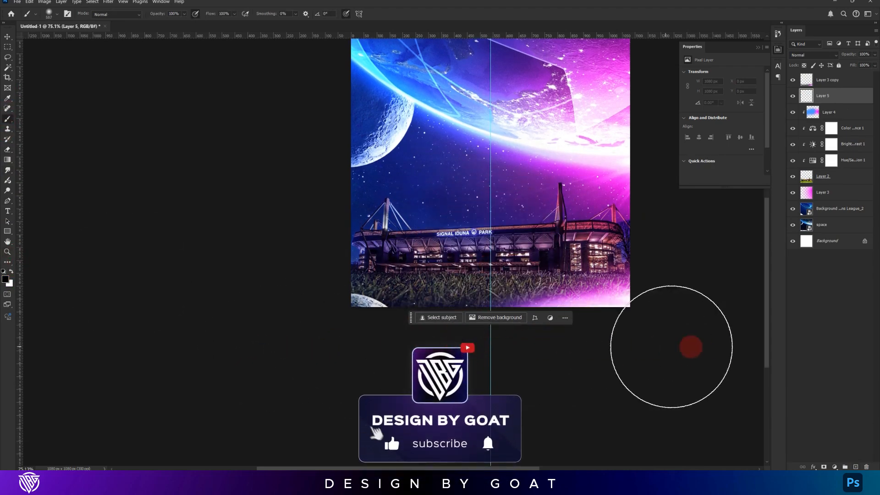
{"action": "left_click_drag", "start_coordinate": [623, 337], "coordinate": [279, 328]}
{"action": "left_click_drag", "start_coordinate": [356, 329], "coordinate": [729, 328]}
{"action": "key", "text": "ctrl+z"}
{"action": "left_click_drag", "start_coordinate": [271, 333], "coordinate": [752, 335]}
{"action": "left_click_drag", "start_coordinate": [587, 250], "coordinate": [578, 323]}
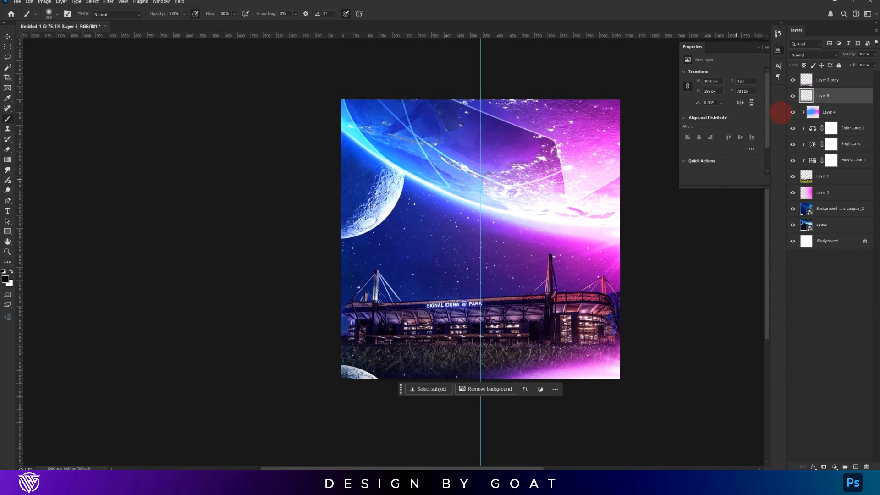
Compare the poster with and without the black shading, and extend the shading upward on the grass and lower-left corner.
{"action": "left_click", "coordinate": [792, 96]}
{"action": "left_click", "coordinate": [792, 96]}
{"action": "left_click_drag", "start_coordinate": [464, 334], "coordinate": [489, 335]}
{"action": "left_click", "coordinate": [312, 425]}
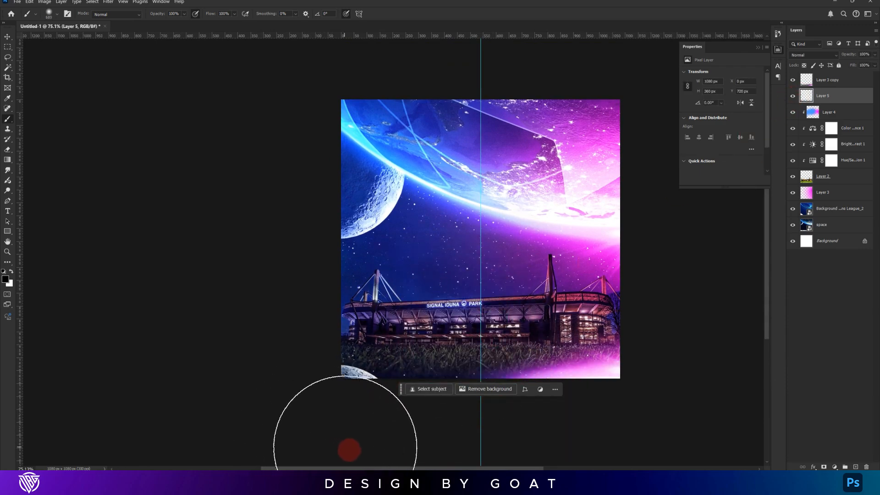
Apply Screen blending to Layer 3 copy, scale it to about 103% and rotate it about 3.1°.
{"action": "left_click", "coordinate": [825, 79]}
{"action": "left_click", "coordinate": [814, 55]}
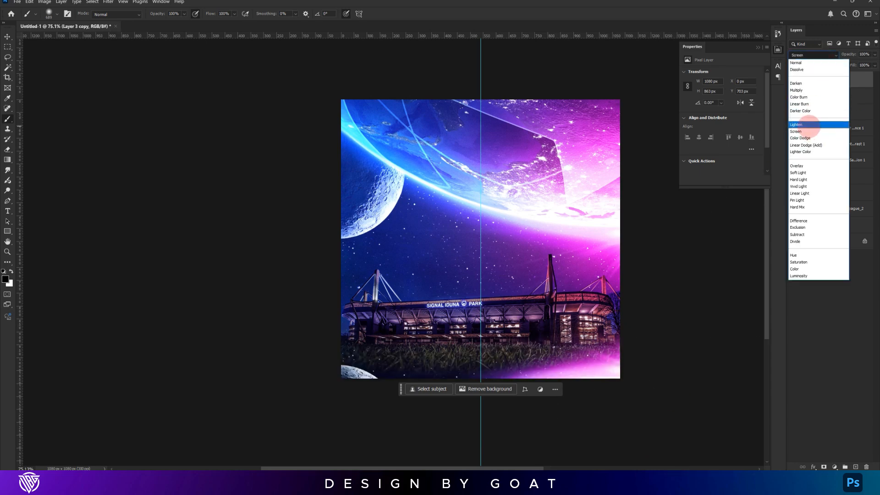
{"action": "left_click", "coordinate": [807, 131]}
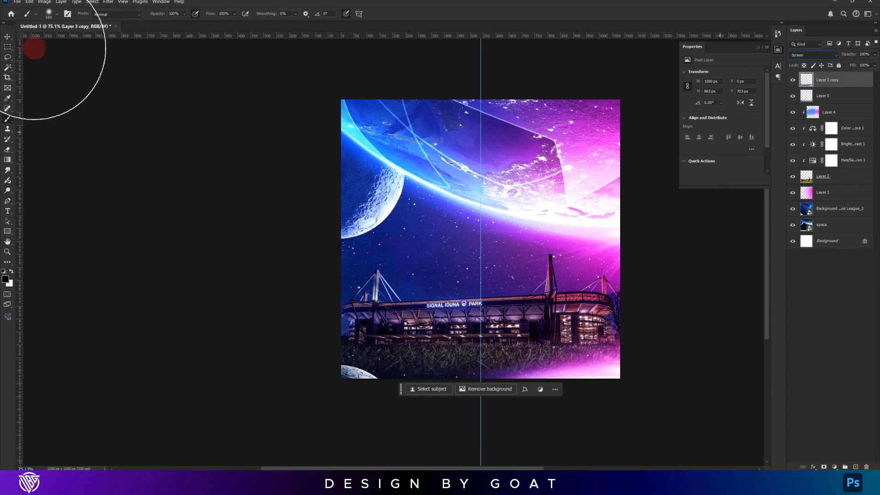
{"action": "left_click", "coordinate": [8, 36]}
{"action": "mouse_move", "coordinate": [638, 294]}
{"action": "left_mouse_down"}
{"action": "mouse_move", "coordinate": [641, 307]}
{"action": "mouse_move", "coordinate": [655, 308]}
{"action": "mouse_move", "coordinate": [630, 298]}
{"action": "left_mouse_up"}
{"action": "key", "text": "ctrl+t"}
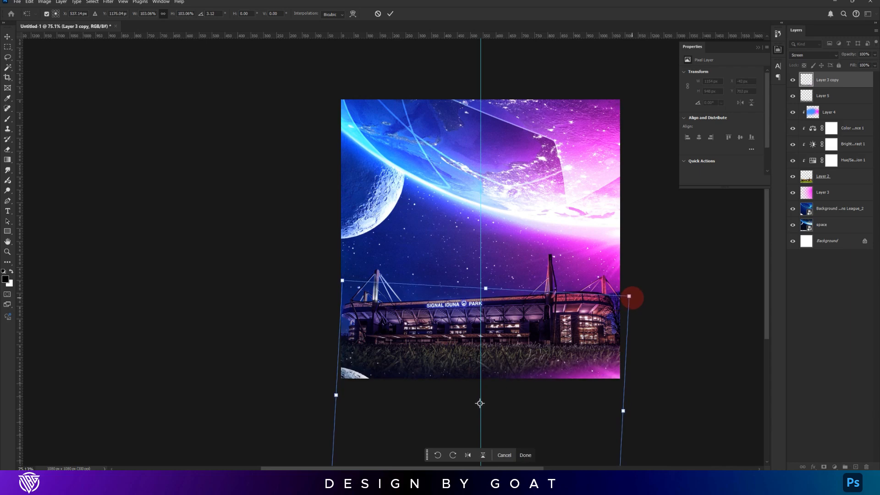
{"action": "key", "text": "Return"}
{"action": "key", "text": "ctrl+t"}
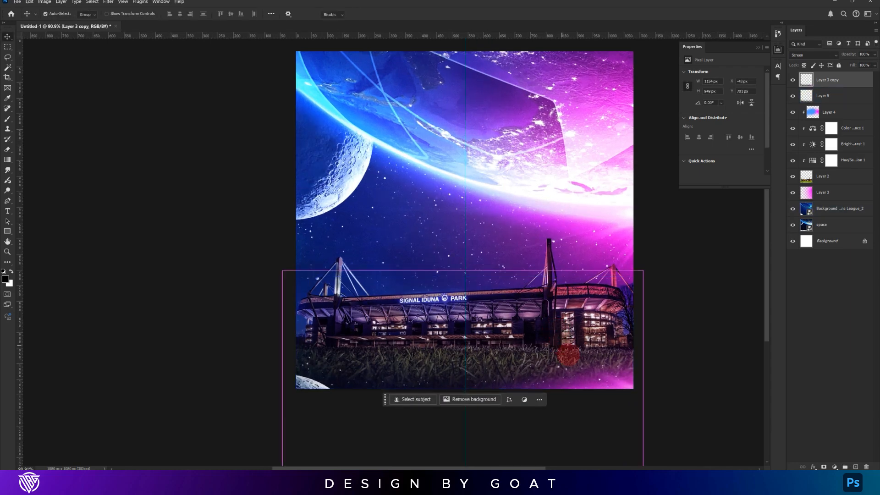
{"action": "right_click", "coordinate": [569, 354]}
{"action": "left_click", "coordinate": [592, 343]}
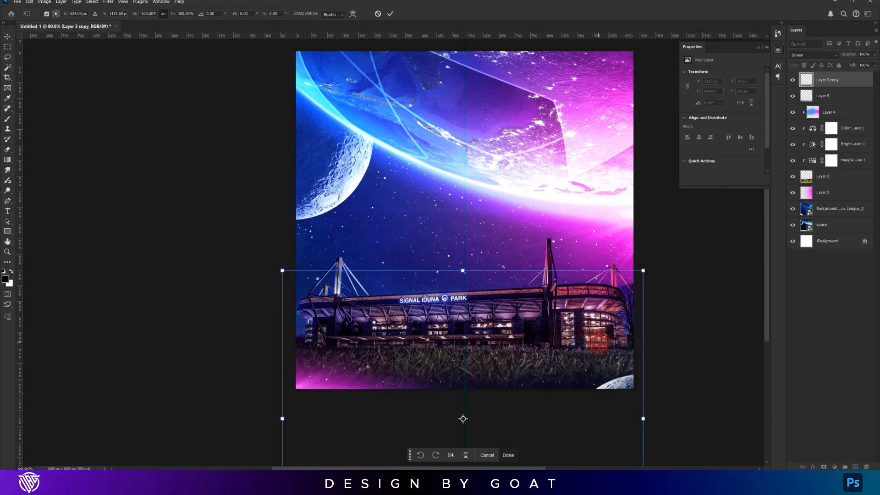
{"action": "key", "text": "Escape"}
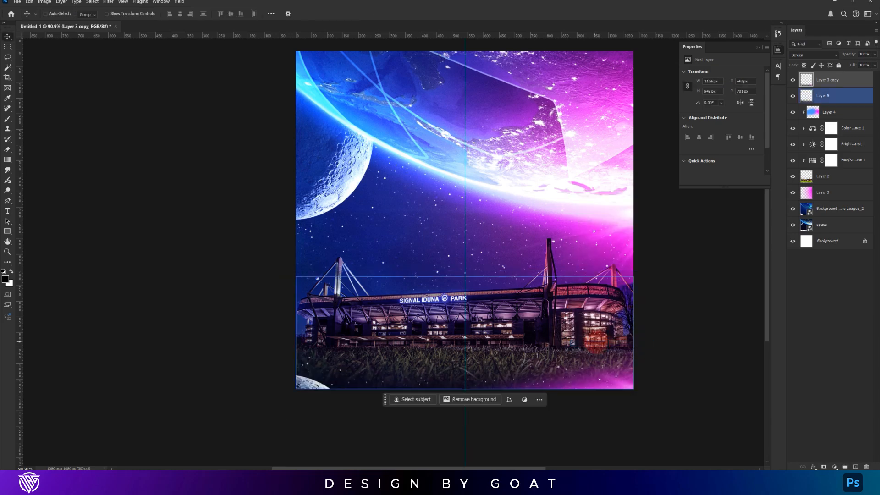
Add a new layer above Layer 3 and brush sampled purple and dark blue haze behind the lower part of the stadium.
{"action": "scroll", "coordinate": [507, 330], "scroll_direction": "up", "scroll_amount": 1}
{"action": "left_click", "coordinate": [523, 255], "text": "ctrl"}
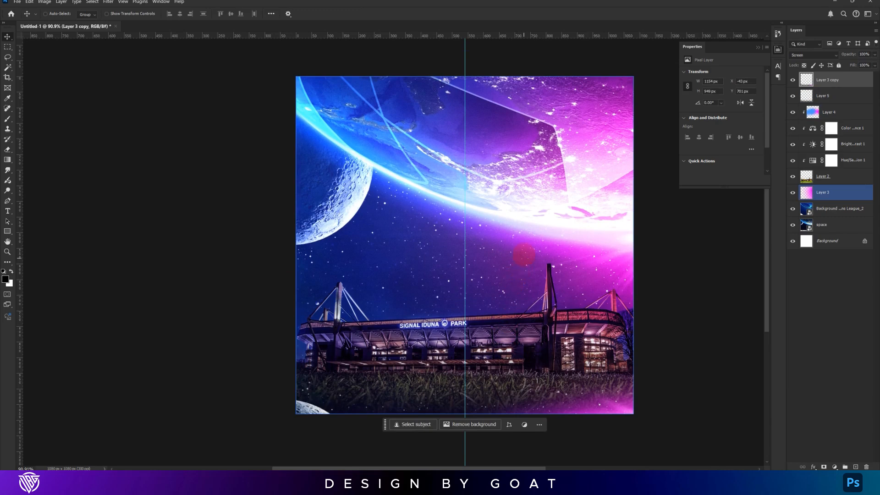
{"action": "left_click", "coordinate": [836, 192]}
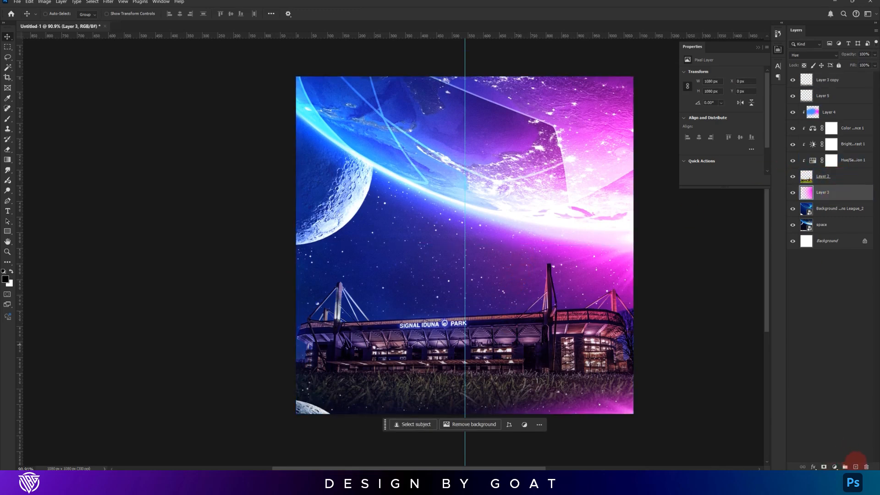
{"action": "left_click", "coordinate": [855, 467]}
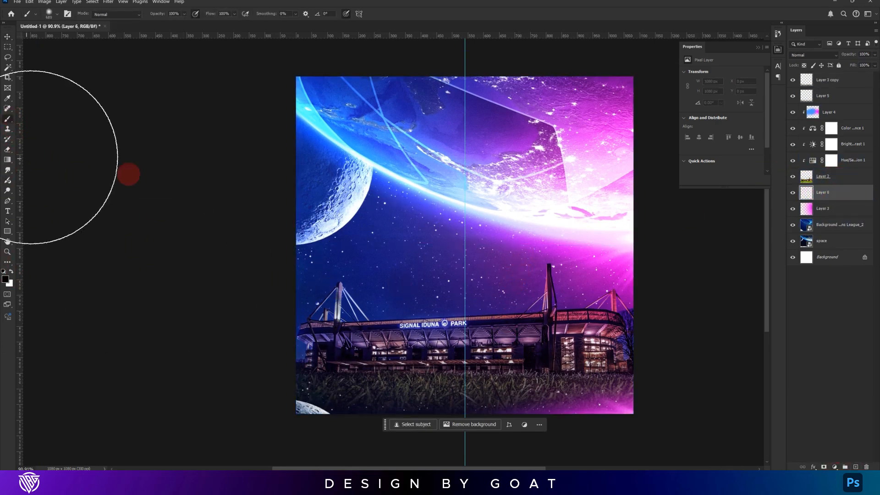
{"action": "mouse_move", "coordinate": [613, 373]}
{"action": "left_mouse_down"}
{"action": "mouse_move", "coordinate": [648, 406]}
{"action": "mouse_move", "coordinate": [563, 424]}
{"action": "mouse_move", "coordinate": [442, 303]}
{"action": "left_mouse_up"}
{"action": "left_click", "coordinate": [413, 283], "text": "alt"}
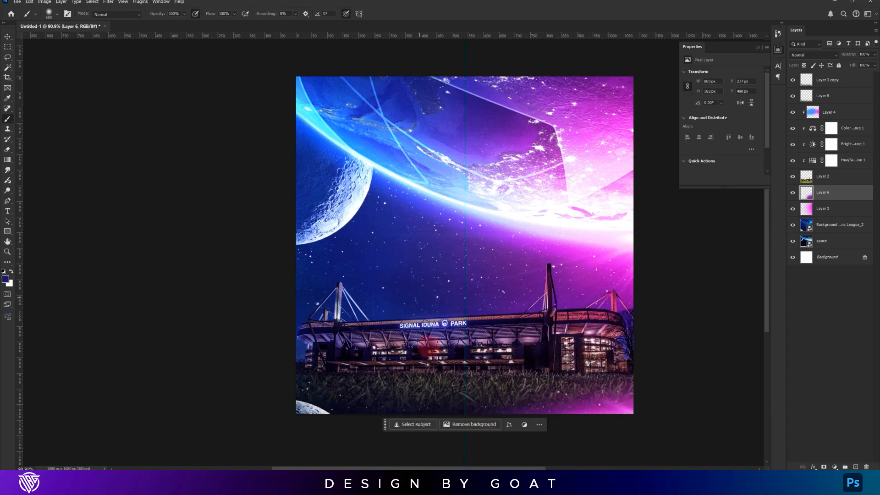
{"action": "left_click_drag", "start_coordinate": [353, 409], "coordinate": [620, 398]}
{"action": "left_click", "coordinate": [793, 193], "text": "alt"}
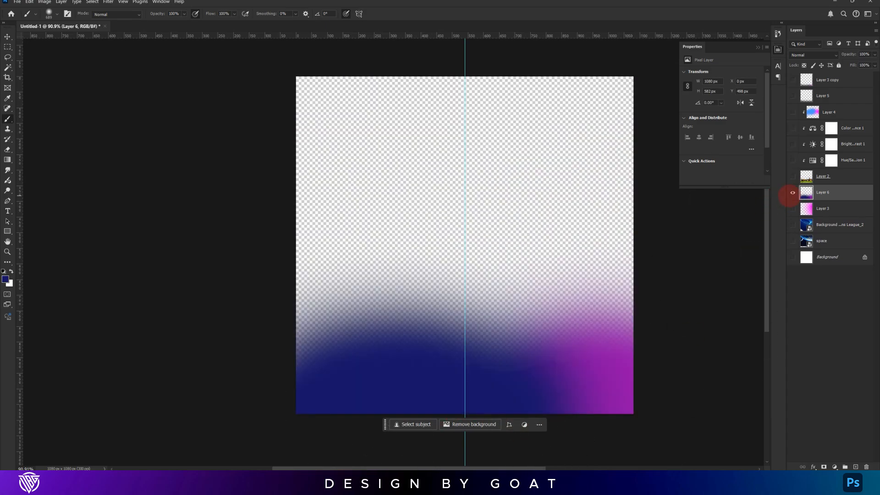
{"action": "left_click", "coordinate": [793, 192], "text": "alt"}
{"action": "left_click", "coordinate": [853, 80]}
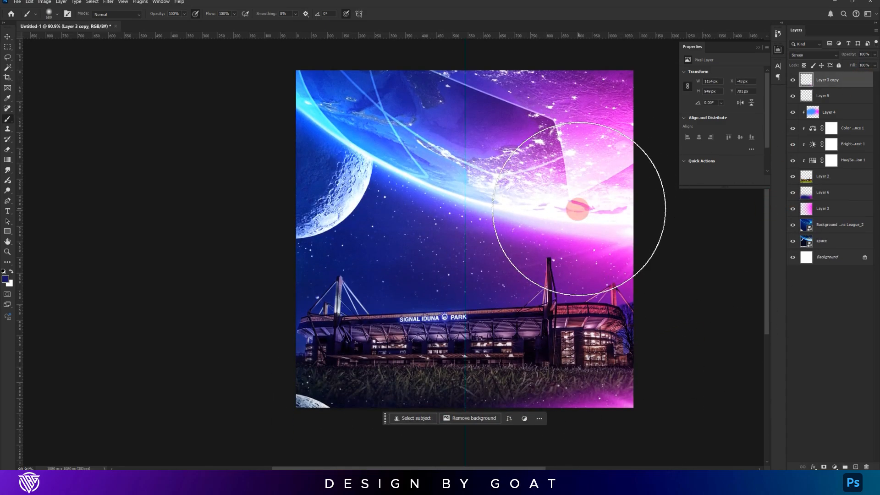
{"action": "key", "text": "v"}
{"action": "scroll", "coordinate": [535, 225], "scroll_direction": "up", "scroll_amount": 1}
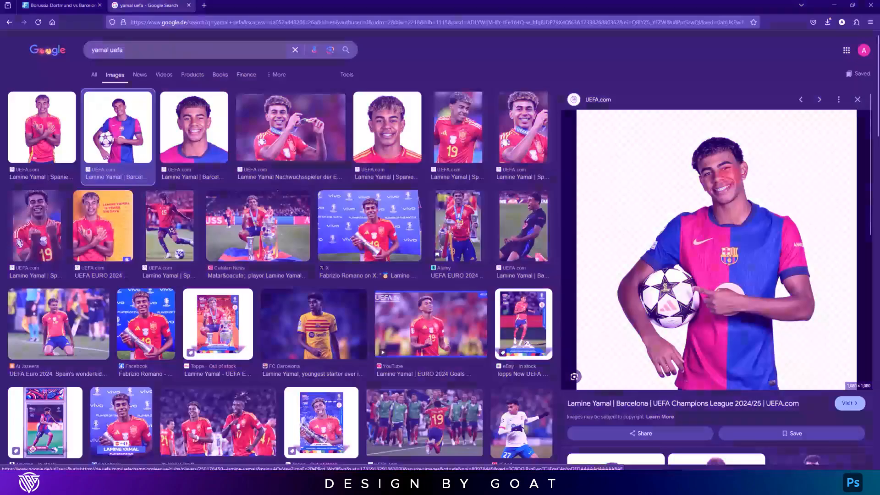
Switch to the browser and save the UEFA cutouts of Lamine Yamal in Barcelona kit and Donyell Malen in Dortmund kit.
{"action": "right_click", "coordinate": [729, 177]}
{"action": "left_click", "coordinate": [771, 293]}
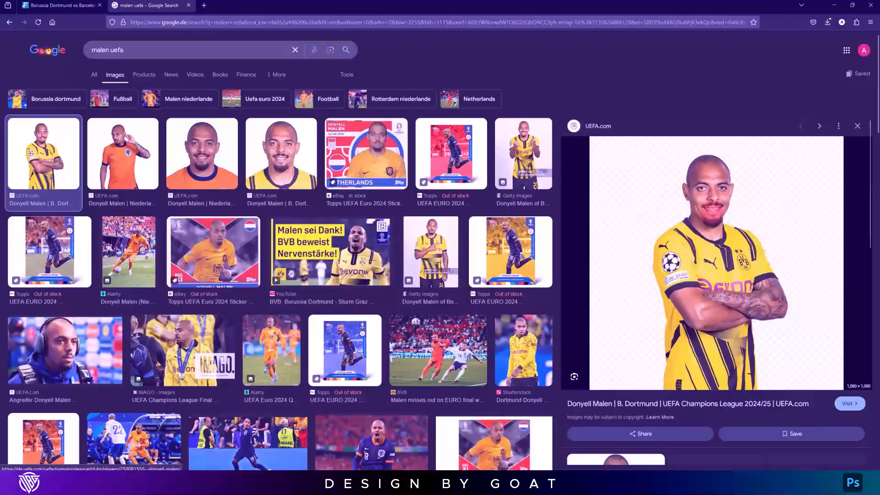
{"action": "right_click", "coordinate": [708, 211]}
{"action": "left_click", "coordinate": [733, 283]}
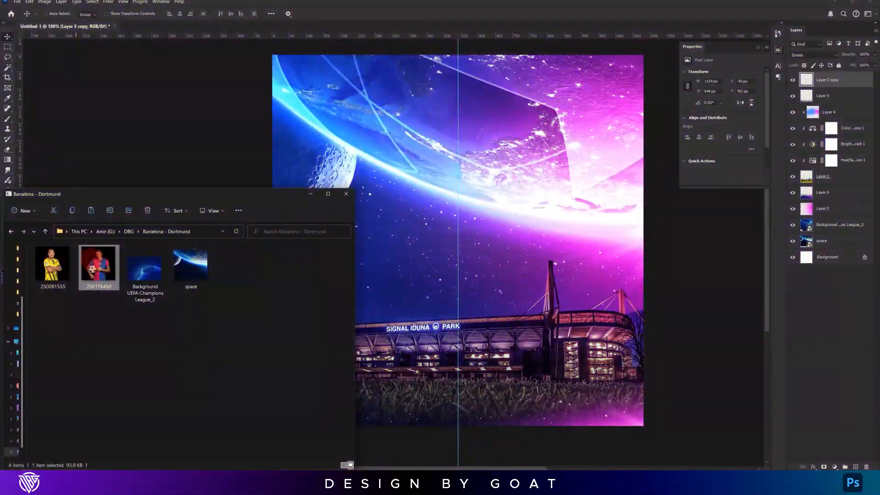
Place the Yamal cutout 250176450 in the poster, order it between Layer 6 and Layer 3, and scale it down toward the left.
{"action": "left_click_drag", "start_coordinate": [98, 263], "coordinate": [458, 238]}
{"action": "key", "text": "Return"}
{"action": "left_click_drag", "start_coordinate": [845, 88], "coordinate": [839, 215]}
{"action": "key", "text": "ctrl+t"}
{"action": "left_click_drag", "start_coordinate": [642, 424], "coordinate": [580, 397]}
{"action": "left_click_drag", "start_coordinate": [544, 344], "coordinate": [513, 336]}
{"action": "key", "text": "Return"}
Place the Malen cutout 250081555 above the Yamal layer, scale it down on the poster's right side and adjust both players together.
{"action": "key", "text": "alt+Tab"}
{"action": "left_click_drag", "start_coordinate": [71, 294], "coordinate": [338, 302]}
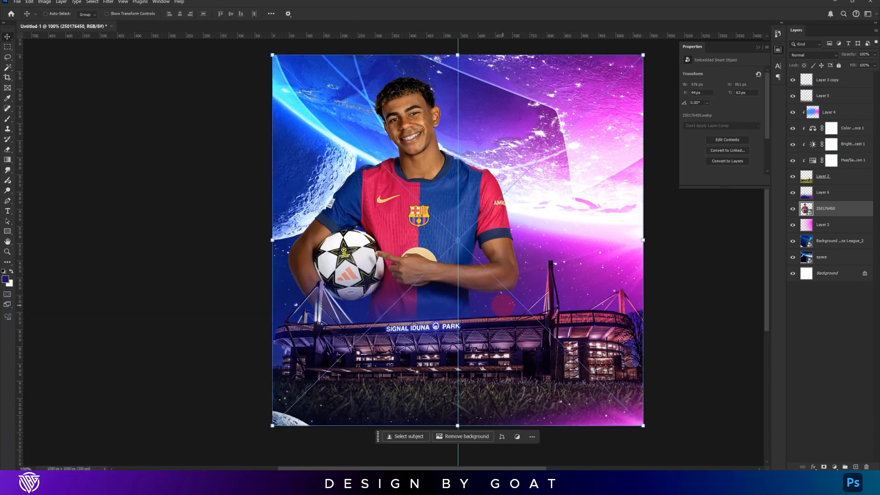
{"action": "left_click_drag", "start_coordinate": [272, 239], "coordinate": [364, 240]}
{"action": "key", "text": "Return"}
{"action": "mouse_move", "coordinate": [540, 226]}
{"action": "left_mouse_down"}
{"action": "mouse_move", "coordinate": [569, 225]}
{"action": "mouse_move", "coordinate": [553, 233]}
{"action": "left_mouse_up"}
{"action": "left_click", "coordinate": [824, 225], "text": "shift"}
{"action": "key", "text": "ctrl+t"}
{"action": "key", "text": "Return"}
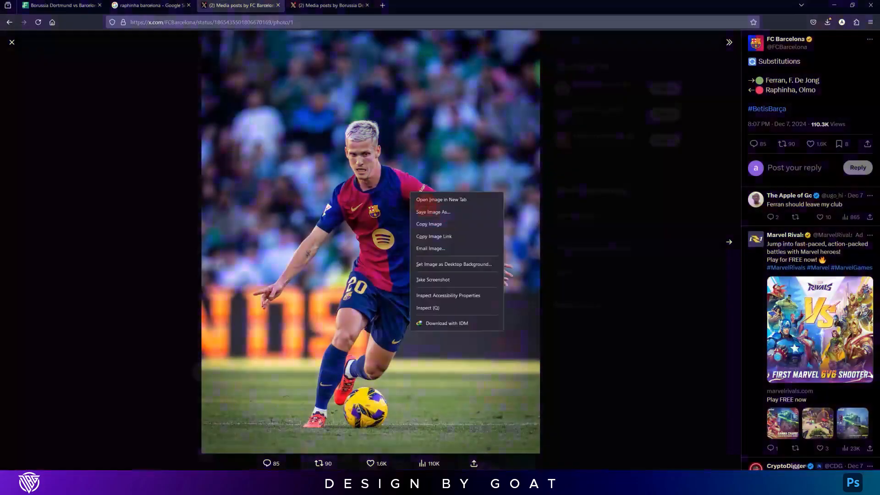
Copy the photo from FC Barcelona's substitutions post and create a new 2400 x 3000 px document at 72 ppi for it.
{"action": "left_click", "coordinate": [454, 224]}
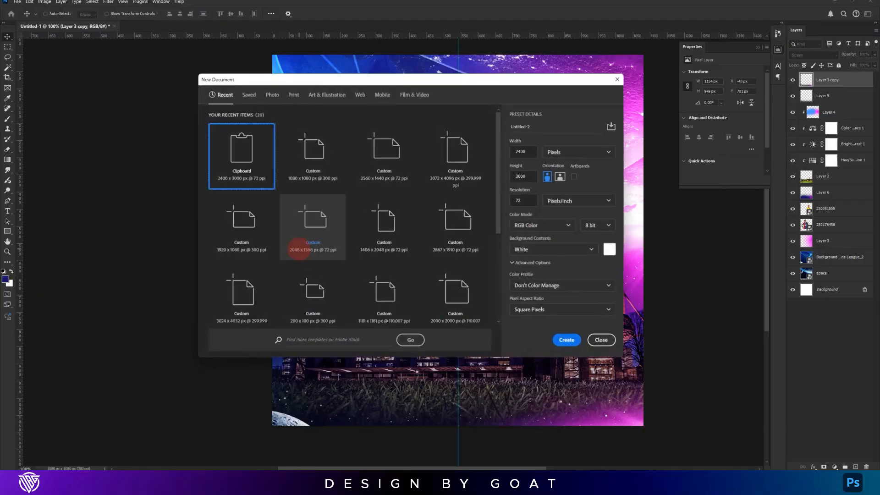
{"action": "double_click", "coordinate": [297, 247]}
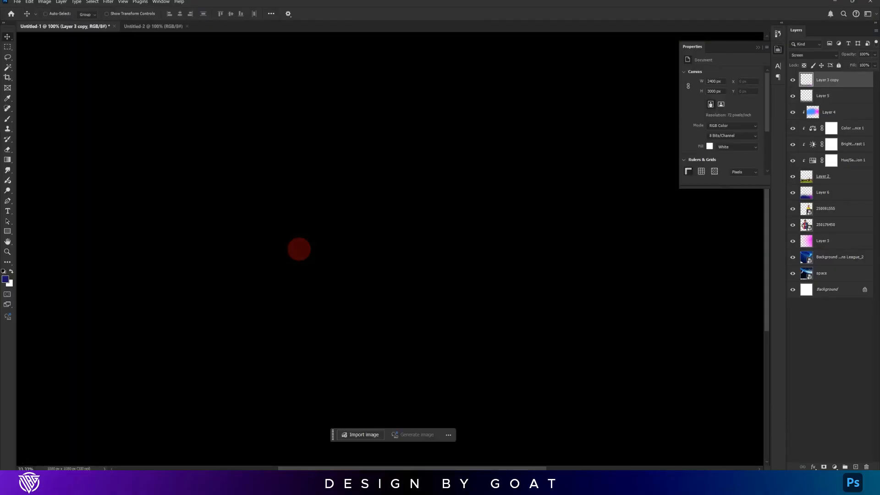
Paste the Barcelona substitutions photo, remove the background behind the player, and convert the cutout to a smart object.
{"action": "key", "text": "ctrl+v"}
{"action": "left_click", "coordinate": [420, 434]}
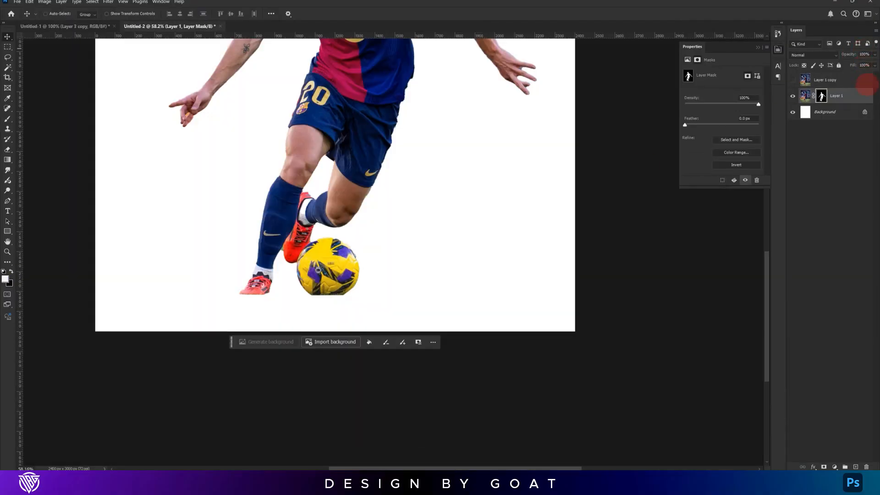
{"action": "right_click", "coordinate": [874, 82]}
{"action": "left_click", "coordinate": [843, 215]}
Bring the running Barcelona player cutout into the poster and scale it down in front of the stadium, below Yamal.
{"action": "left_click_drag", "start_coordinate": [158, 39], "coordinate": [388, 277]}
{"action": "key", "text": "ctrl+t"}
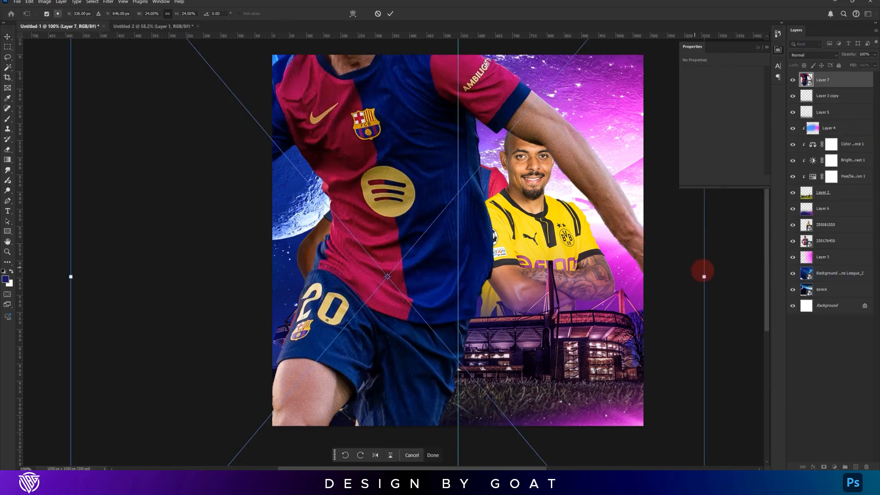
{"action": "left_click_drag", "start_coordinate": [704, 277], "coordinate": [498, 253]}
{"action": "left_click_drag", "start_coordinate": [490, 253], "coordinate": [533, 258]}
{"action": "left_click_drag", "start_coordinate": [541, 152], "coordinate": [486, 235]}
{"action": "left_click_drag", "start_coordinate": [433, 256], "coordinate": [461, 255]}
{"action": "key", "text": "Return"}
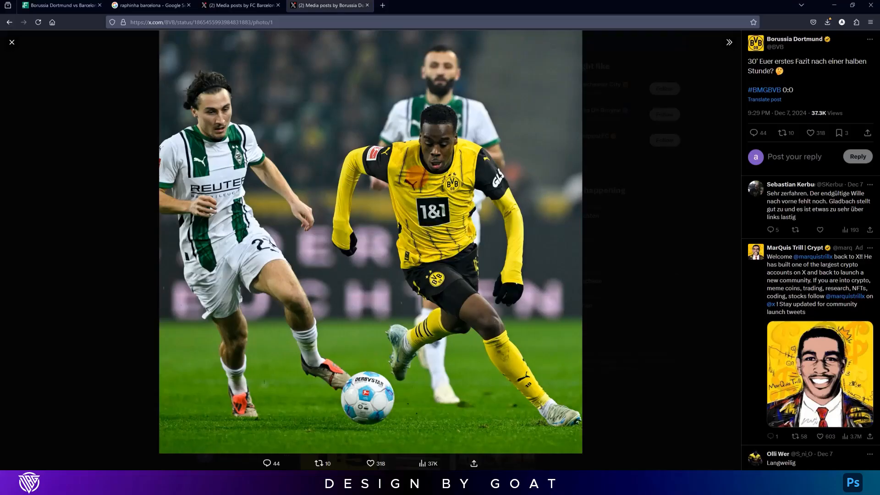
Copy the match photo from Borussia Dortmund's X post in the browser and paste it into a new Photoshop document.
{"action": "right_click", "coordinate": [416, 178]}
{"action": "left_click", "coordinate": [440, 198]}
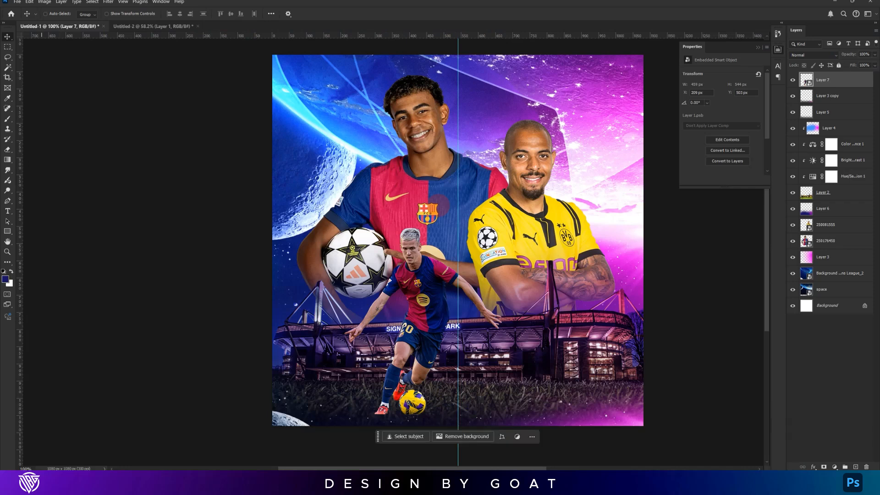
{"action": "key", "text": "ctrl+n"}
{"action": "double_click", "coordinate": [438, 203]}
{"action": "key", "text": "ctrl+v"}
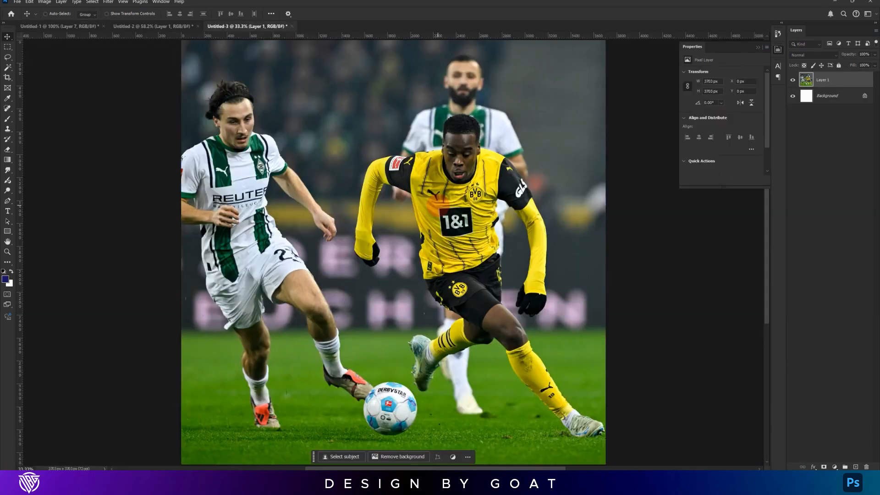
Lasso loosely around the Dortmund player in yellow, copy the selection to its own layer and delete the original photo layer.
{"action": "left_click", "coordinate": [7, 57]}
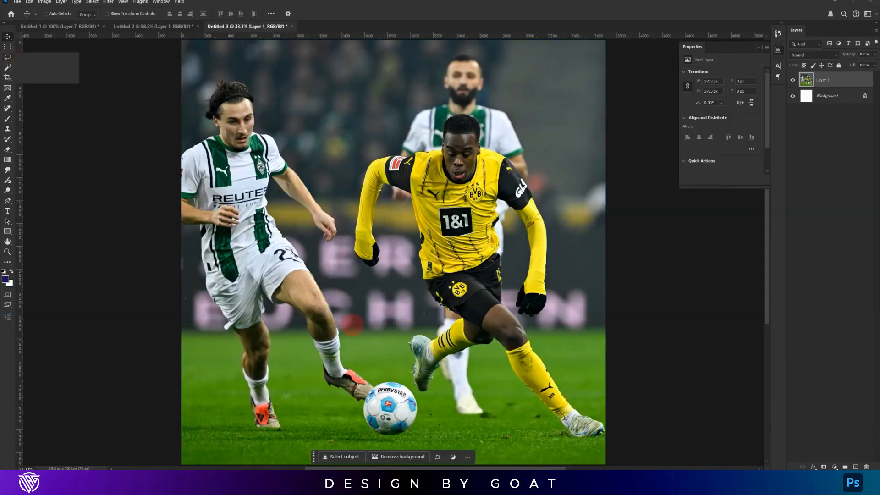
{"action": "left_click", "coordinate": [36, 57]}
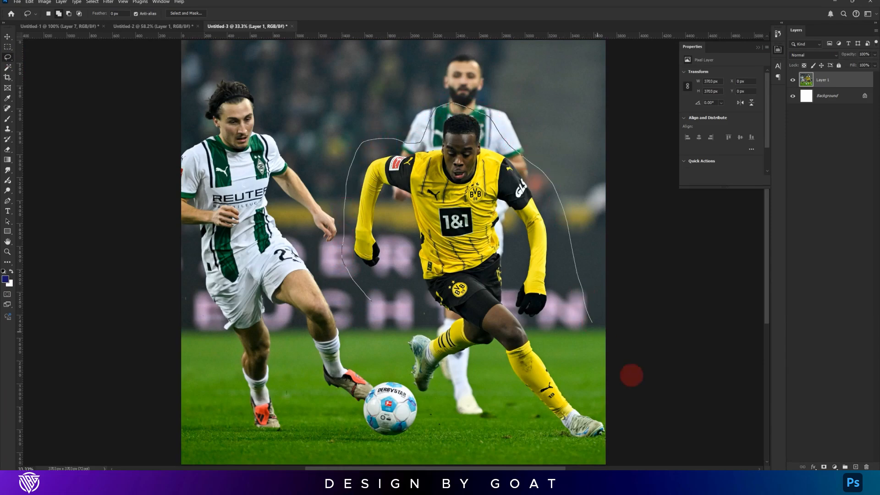
{"action": "left_click_drag", "start_coordinate": [385, 342], "coordinate": [373, 302]}
{"action": "key", "text": "ctrl+j"}
{"action": "left_click", "coordinate": [844, 94]}
{"action": "key", "text": "Delete"}
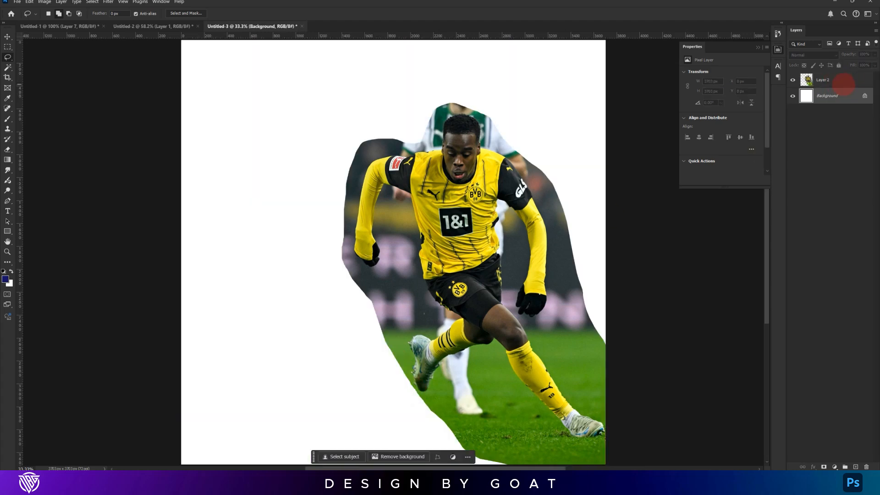
Remove the background from the Dortmund player layer and erase the leftover fragment above his head.
{"action": "left_click", "coordinate": [843, 83]}
{"action": "left_click", "coordinate": [405, 455]}
{"action": "key", "text": "v"}
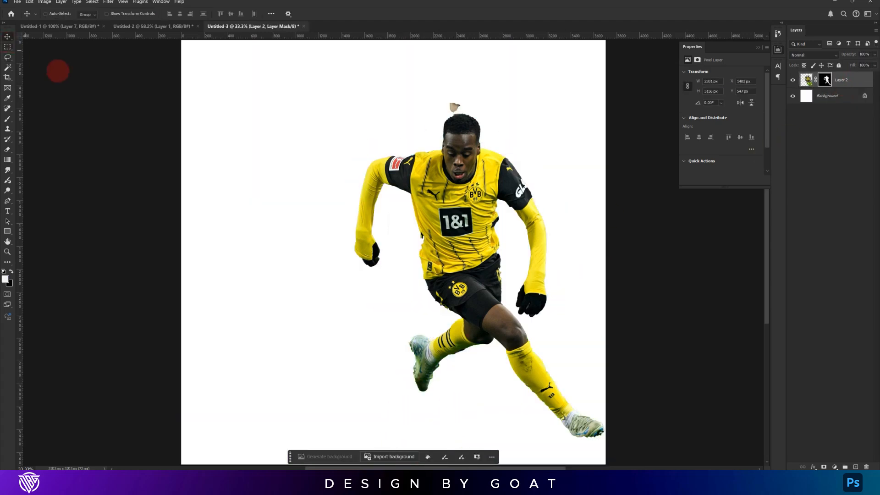
{"action": "left_click", "coordinate": [8, 150]}
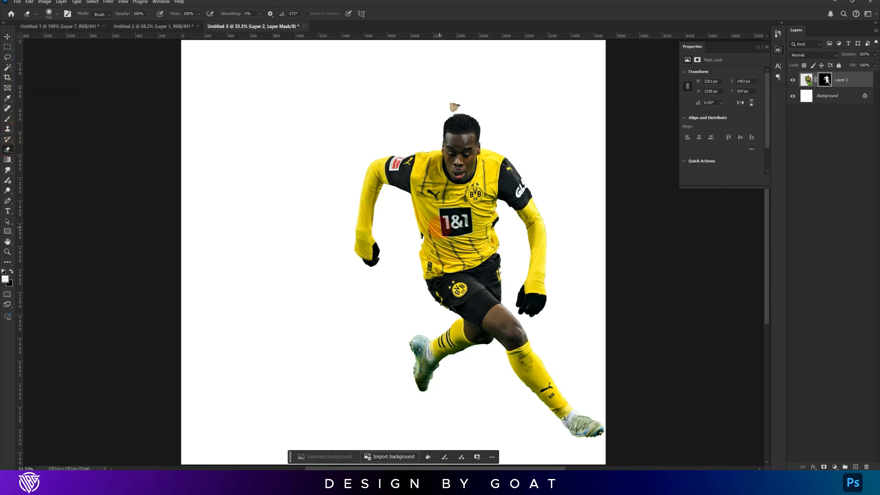
{"action": "right_click", "coordinate": [526, 254]}
{"action": "left_click", "coordinate": [437, 77]}
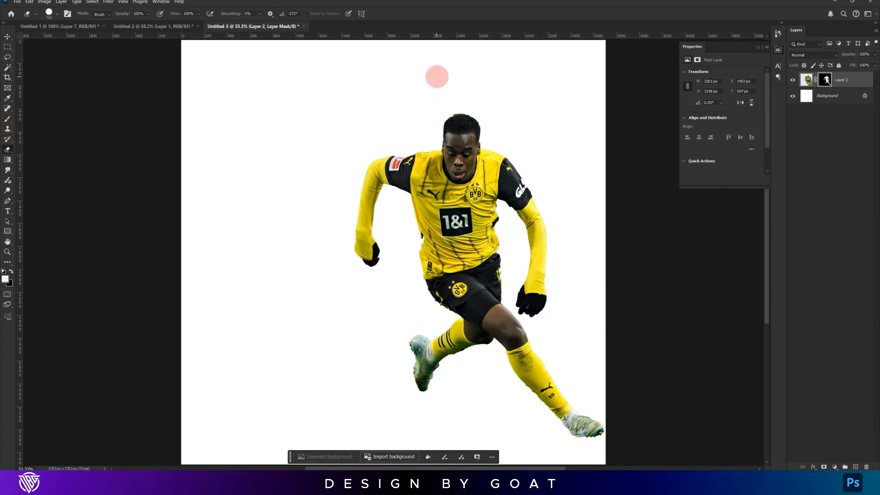
Convert the Dortmund player cutout to a smart object, bring it into the poster and order it beneath Layer 7.
{"action": "key", "text": "v"}
{"action": "scroll", "coordinate": [259, 132], "scroll_direction": "down", "scroll_amount": 1}
{"action": "right_click", "coordinate": [858, 82]}
{"action": "left_click", "coordinate": [830, 200]}
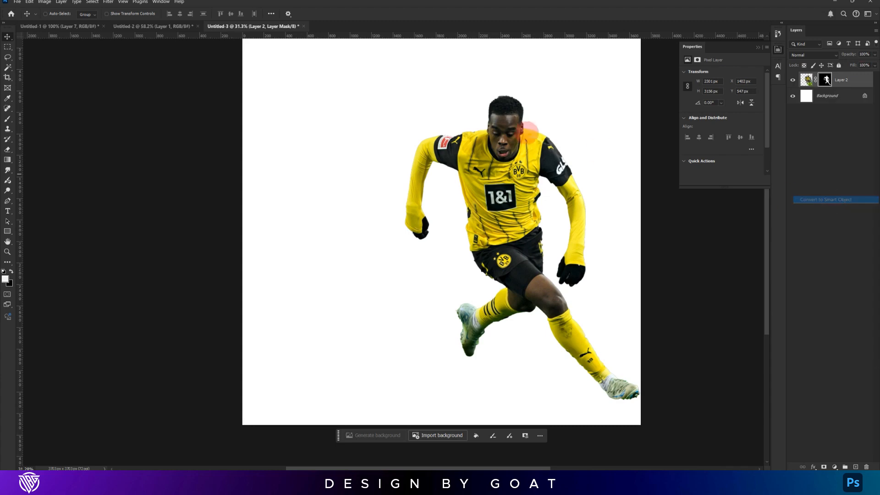
{"action": "left_click_drag", "start_coordinate": [88, 27], "coordinate": [469, 249]}
{"action": "left_click_drag", "start_coordinate": [806, 80], "coordinate": [832, 197]}
{"action": "left_click_drag", "start_coordinate": [839, 79], "coordinate": [839, 103]}
Scale the Dortmund player down beside the running Barcelona player in front of the stadium and rotate him about 3.9°.
{"action": "key", "text": "ctrl+t"}
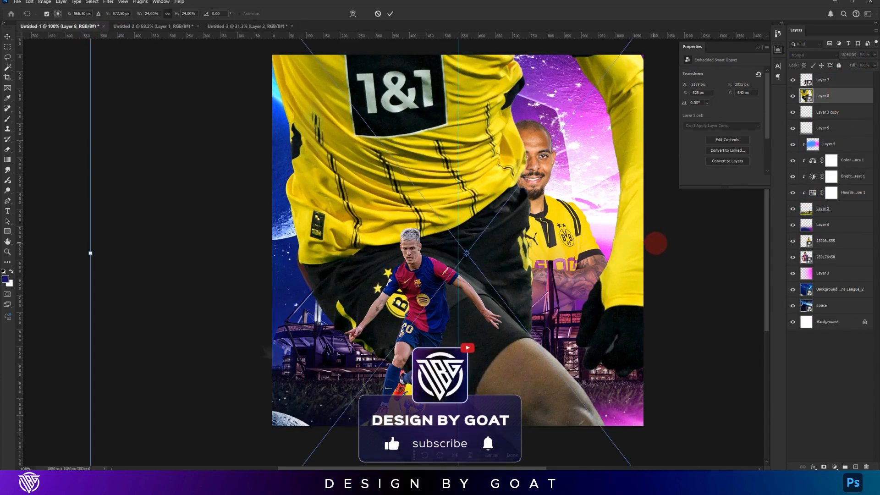
{"action": "key", "text": "ctrl+minus"}
{"action": "left_click_drag", "start_coordinate": [701, 251], "coordinate": [479, 253]}
{"action": "left_click_drag", "start_coordinate": [463, 253], "coordinate": [503, 245]}
{"action": "key", "text": "Return"}
{"action": "scroll", "coordinate": [464, 275], "scroll_direction": "up", "scroll_amount": 3}
{"action": "left_click_drag", "start_coordinate": [465, 284], "coordinate": [457, 280]}
{"action": "key", "text": "ctrl+t"}
{"action": "left_click_drag", "start_coordinate": [551, 256], "coordinate": [567, 272]}
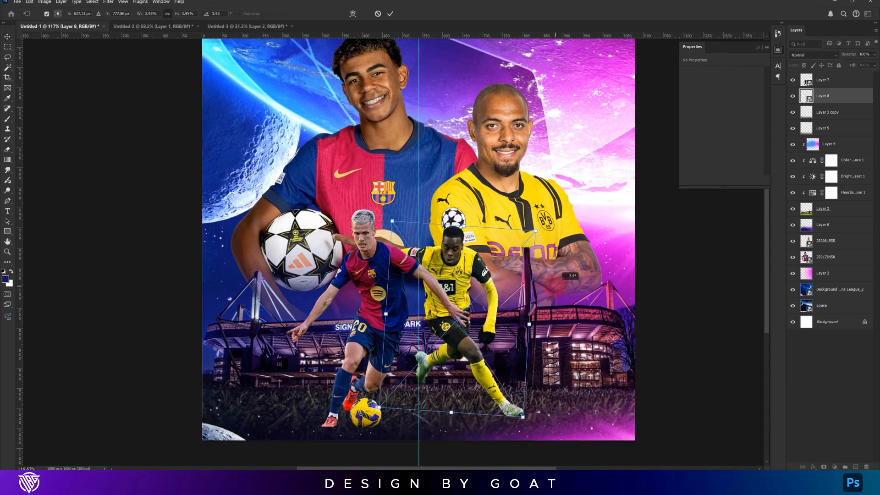
{"action": "key", "text": "Return"}
{"action": "left_click_drag", "start_coordinate": [481, 280], "coordinate": [483, 280]}
Select Layers 7 and 8 and move both running players together so they are centred on the vertical guide.
{"action": "left_click", "coordinate": [832, 83], "text": "shift"}
{"action": "key", "text": "ctrl+t"}
{"action": "left_click_drag", "start_coordinate": [461, 316], "coordinate": [476, 316]}
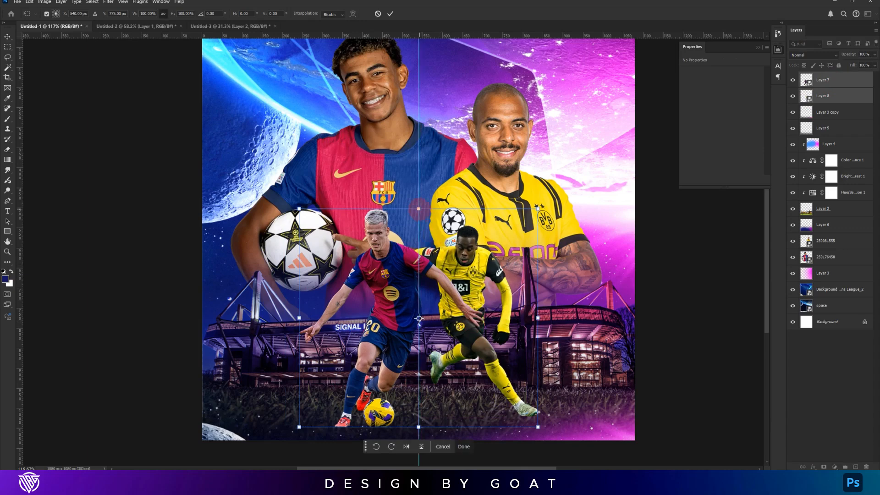
{"action": "key", "text": "Return"}
Move Layers 7 and 8 beneath Layer 5 in the layer order so the bottom glow covers the players' feet.
{"action": "scroll", "coordinate": [441, 251], "scroll_direction": "down", "scroll_amount": 3}
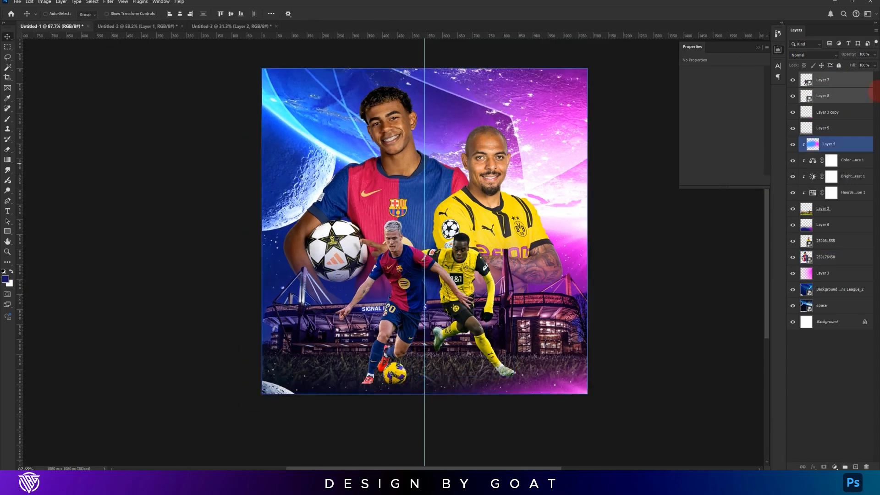
{"action": "left_click_drag", "start_coordinate": [846, 95], "coordinate": [838, 135]}
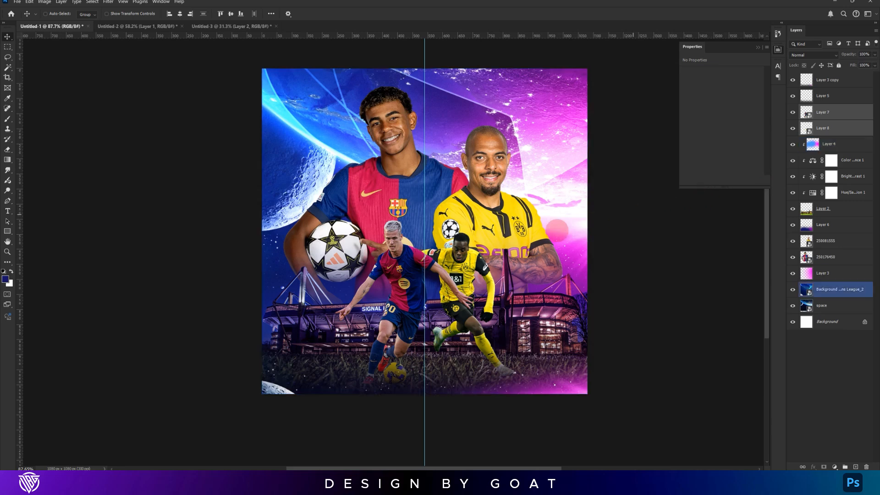
{"action": "scroll", "coordinate": [451, 212], "scroll_direction": "up", "scroll_amount": 2}
{"action": "scroll", "coordinate": [474, 262], "scroll_direction": "down", "scroll_amount": 2}
{"action": "scroll", "coordinate": [474, 263], "scroll_direction": "up", "scroll_amount": 2}
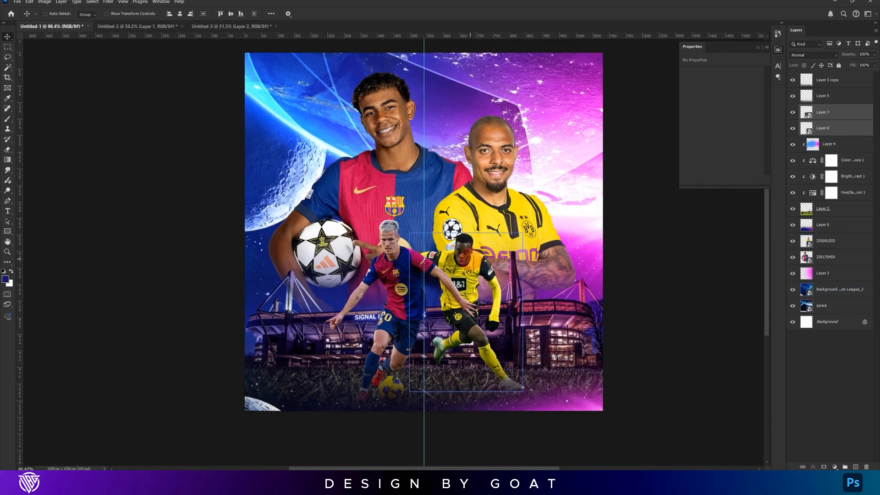
{"action": "scroll", "coordinate": [488, 211], "scroll_direction": "down", "scroll_amount": 2}
Move the Malen cutout slightly up and closer to Yamal, and adjust the position of both large players together.
{"action": "left_click", "coordinate": [506, 157], "text": "ctrl"}
{"action": "left_click_drag", "start_coordinate": [506, 157], "coordinate": [498, 141]}
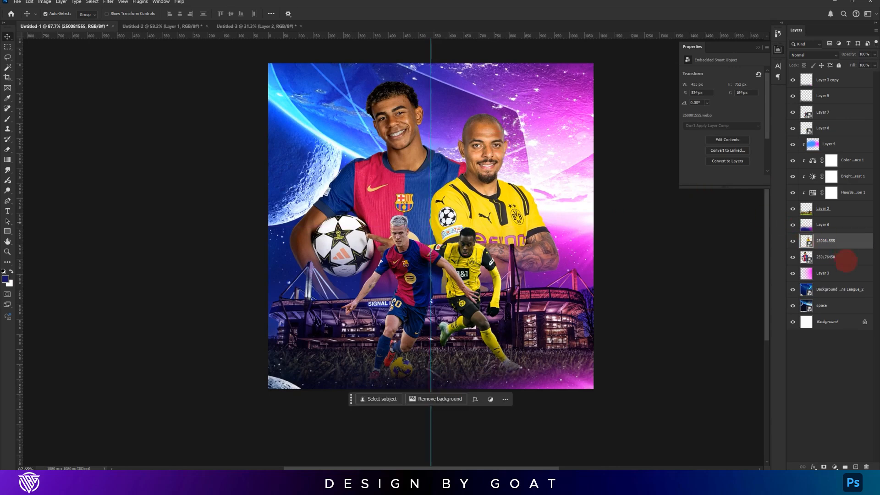
{"action": "left_click", "coordinate": [846, 260], "text": "ctrl"}
{"action": "key", "text": "ctrl+t"}
{"action": "key", "text": "Return"}
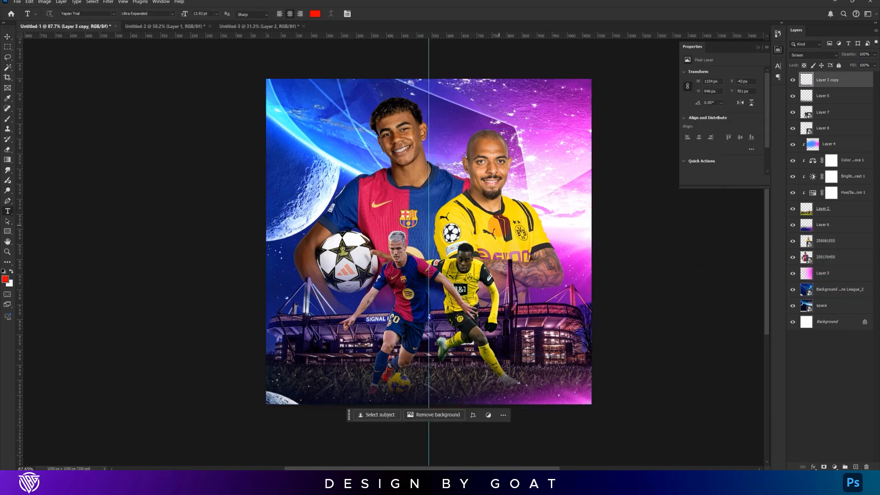
Add red "uefa" text and enlarge it at the poster's lower right, letting it run past the right edge.
{"action": "left_click", "coordinate": [467, 224]}
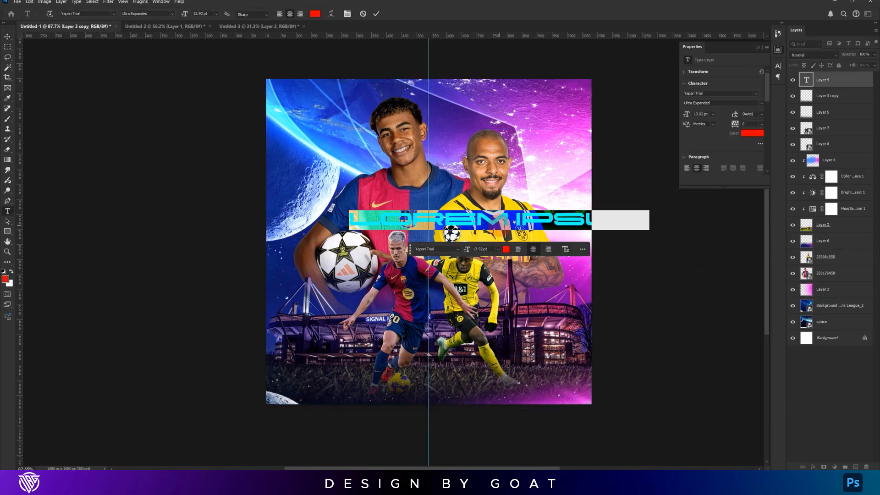
{"action": "key", "text": "ctrl+Return"}
{"action": "key", "text": "v"}
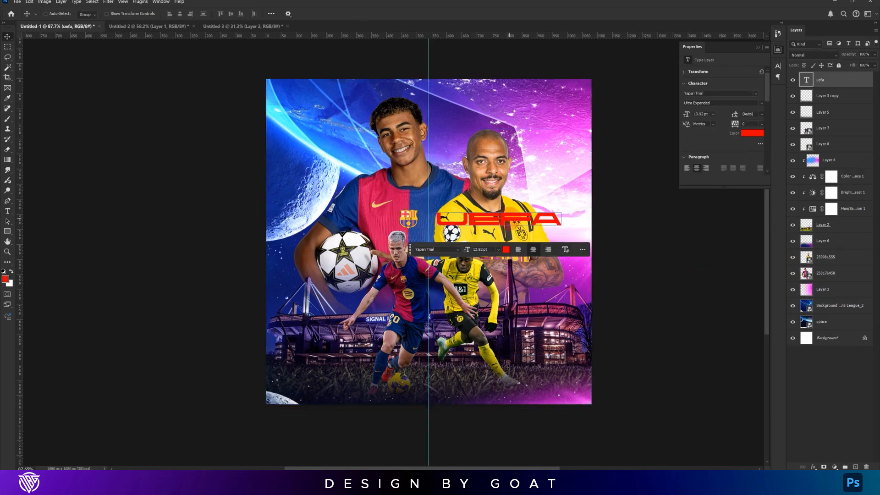
{"action": "left_click_drag", "start_coordinate": [499, 225], "coordinate": [529, 387]}
{"action": "key", "text": "ctrl+t"}
{"action": "left_click_drag", "start_coordinate": [592, 382], "coordinate": [632, 359]}
{"action": "key", "text": "Return"}
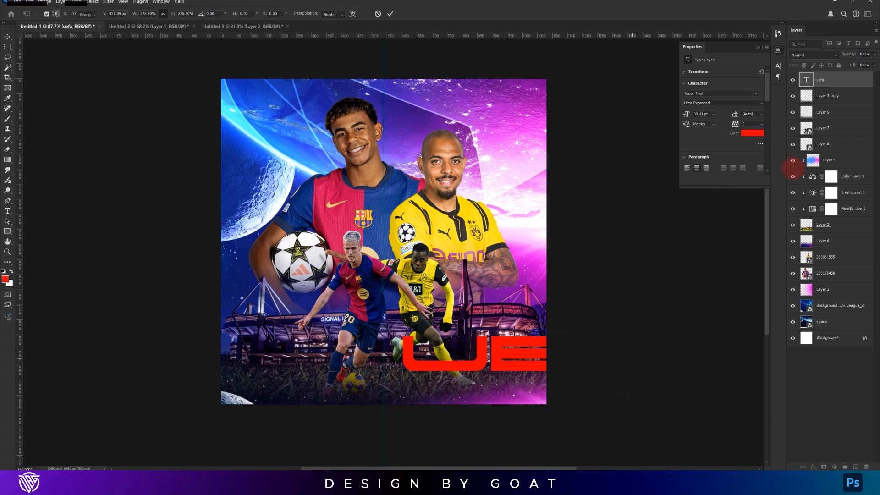
Set the uefa text to Difference blending and clip a Hue/Saturation adjustment to it with hue +54.
{"action": "left_click", "coordinate": [811, 55]}
{"action": "left_click", "coordinate": [816, 219]}
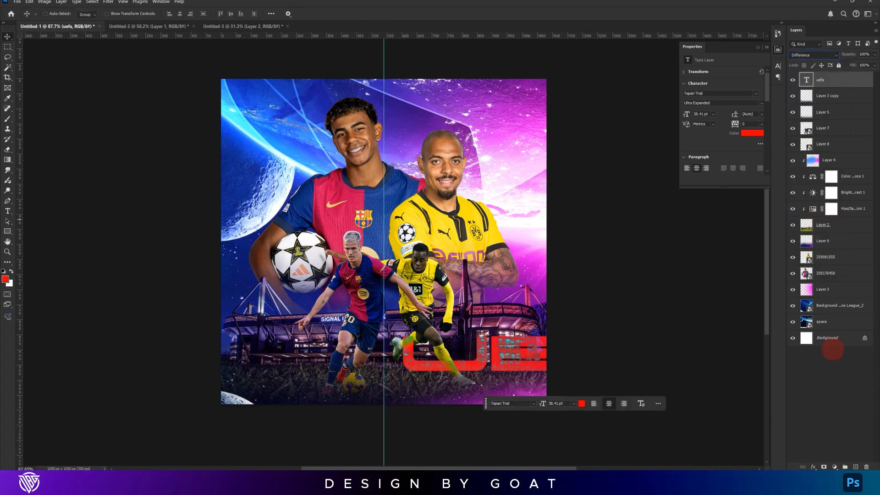
{"action": "left_click", "coordinate": [834, 466]}
{"action": "left_click", "coordinate": [838, 390]}
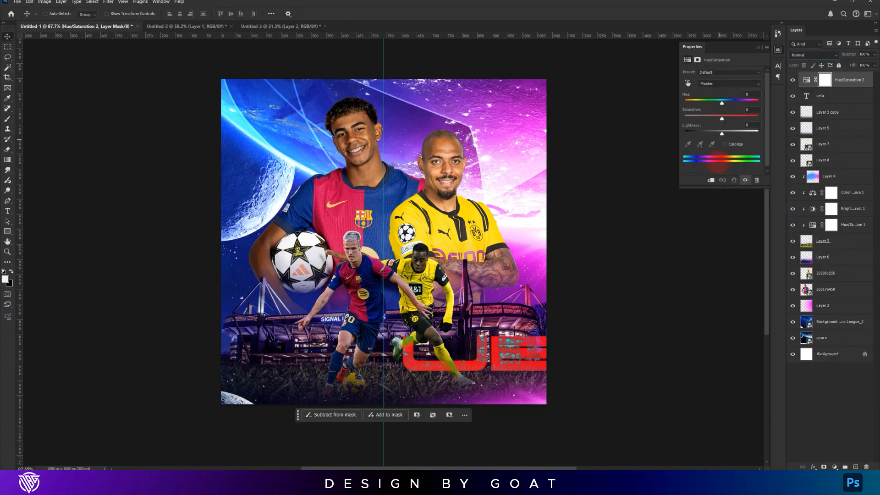
{"action": "mouse_move", "coordinate": [722, 102]}
{"action": "left_mouse_down"}
{"action": "mouse_move", "coordinate": [747, 102]}
{"action": "mouse_move", "coordinate": [739, 103]}
{"action": "left_mouse_up"}
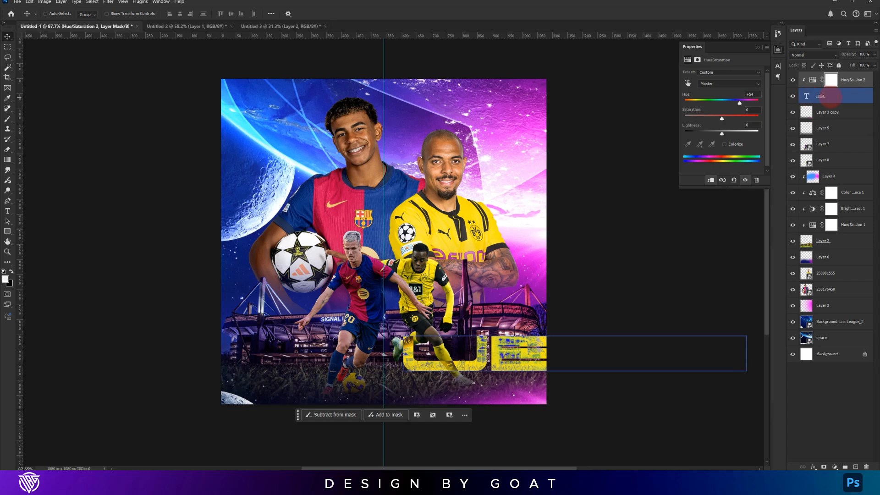
Duplicate the uefa text with its Hue/Saturation adjustment to the poster's upper left, ordered beneath the Yamal layer 250176450.
{"action": "left_click", "coordinate": [831, 97], "text": "ctrl"}
{"action": "left_click_drag", "start_coordinate": [830, 96], "coordinate": [832, 282]}
{"action": "left_click_drag", "start_coordinate": [733, 305], "coordinate": [260, 79]}
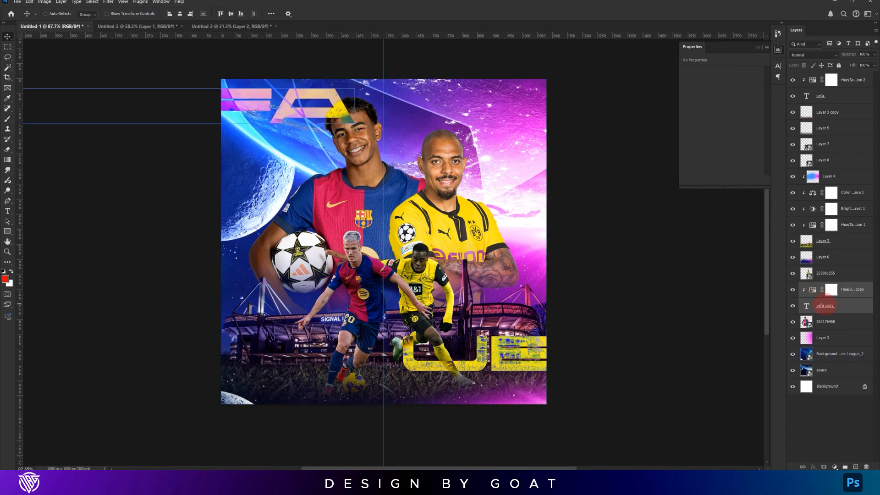
{"action": "left_click_drag", "start_coordinate": [825, 321], "coordinate": [825, 323]}
Shift the hue of the duplicated uefa text toward pink and move the text slightly down.
{"action": "left_click", "coordinate": [825, 305]}
{"action": "left_click_drag", "start_coordinate": [739, 102], "coordinate": [732, 102]}
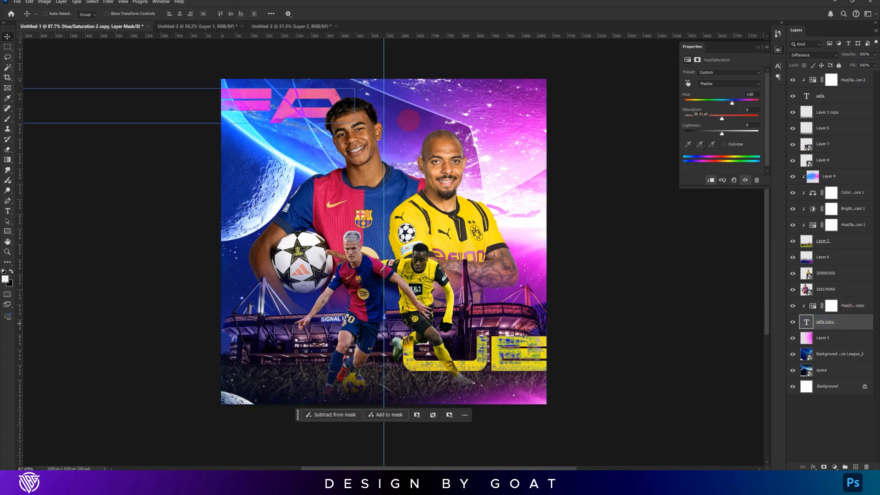
{"action": "left_click_drag", "start_coordinate": [408, 98], "coordinate": [408, 115]}
Select both uefa texts and adjust their vertical position together, shifting them slightly up the poster.
{"action": "left_click", "coordinate": [842, 137]}
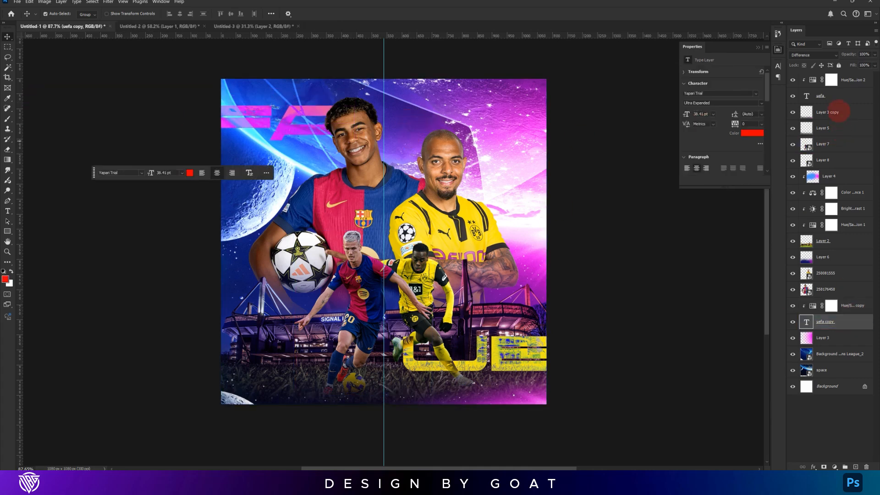
{"action": "key", "text": "ctrl+t"}
{"action": "left_click_drag", "start_coordinate": [468, 240], "coordinate": [468, 230]}
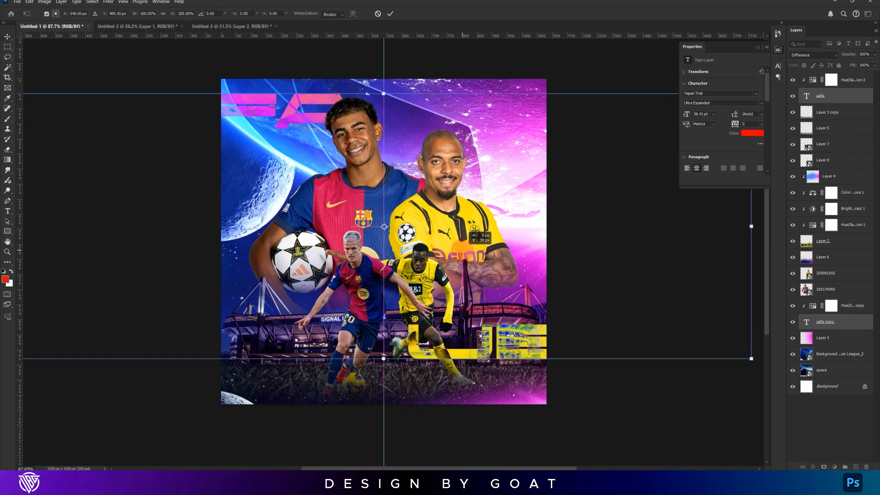
{"action": "key", "text": "Return"}
{"action": "left_click_drag", "start_coordinate": [462, 209], "coordinate": [462, 199]}
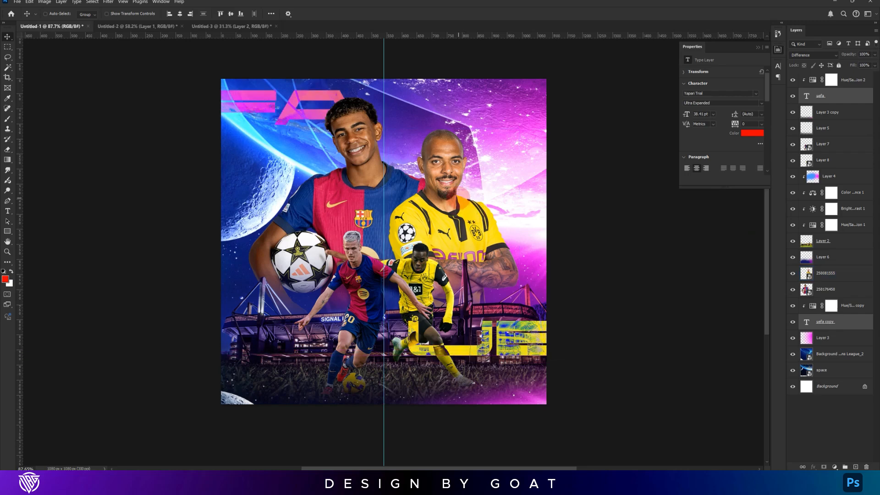
{"action": "key", "text": "shift+Down"}
Apply a Camera Raw Filter to the large Barcelona player's layer 250176450 with Clarity raised to +79.
{"action": "scroll", "coordinate": [390, 303], "scroll_direction": "up", "scroll_amount": 2}
{"action": "left_click_drag", "start_coordinate": [423, 227], "coordinate": [418, 259]}
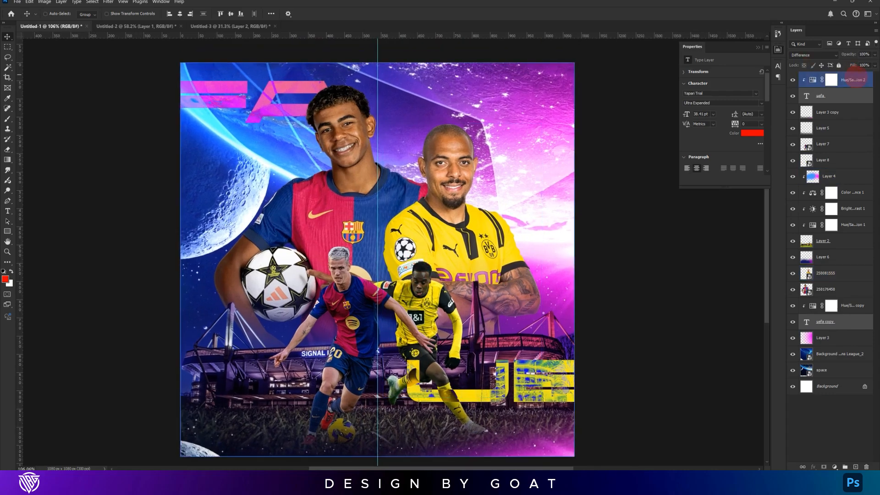
{"action": "left_click", "coordinate": [858, 79]}
{"action": "key", "text": "t"}
{"action": "scroll", "coordinate": [426, 185], "scroll_direction": "down", "scroll_amount": 2}
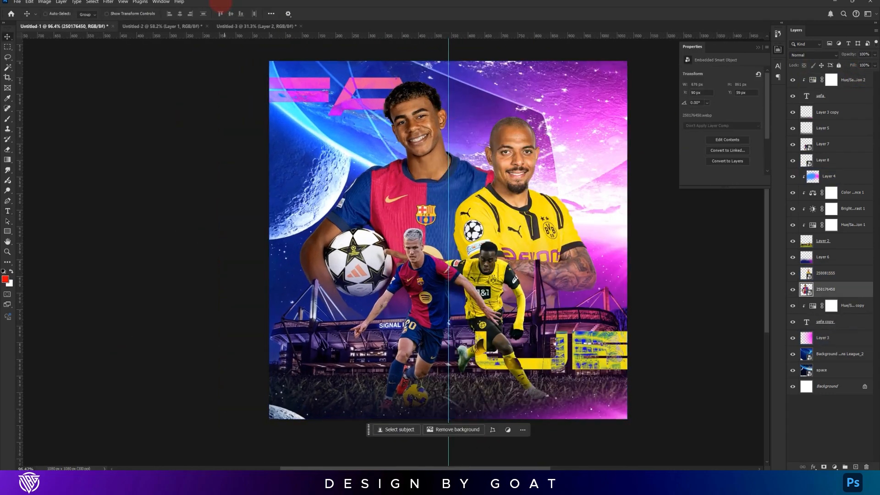
{"action": "left_click", "coordinate": [108, 2]}
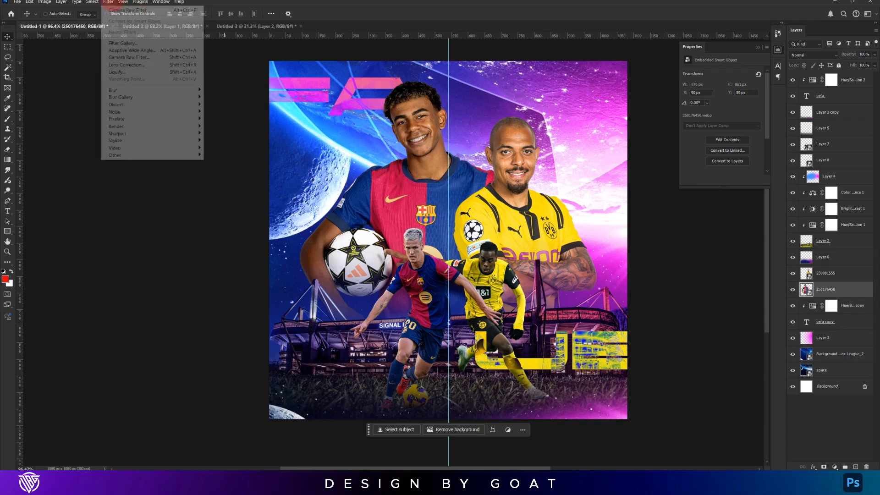
{"action": "left_click", "coordinate": [131, 57]}
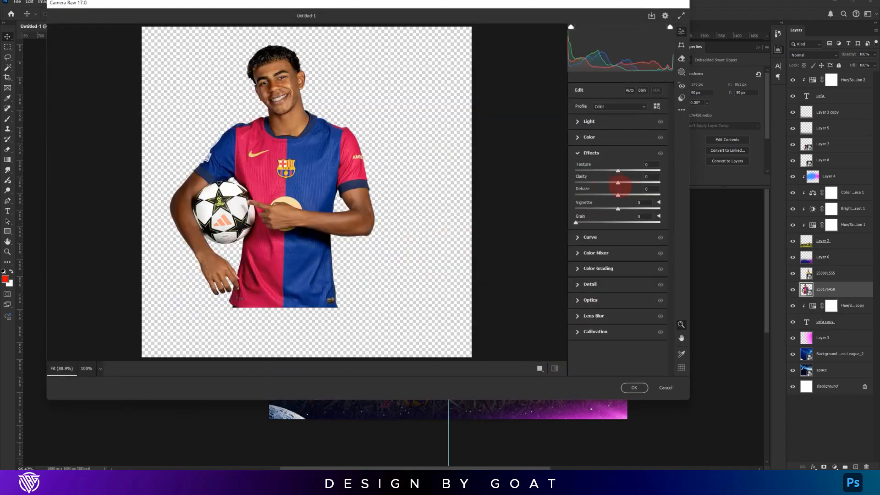
{"action": "left_click_drag", "start_coordinate": [618, 183], "coordinate": [711, 182]}
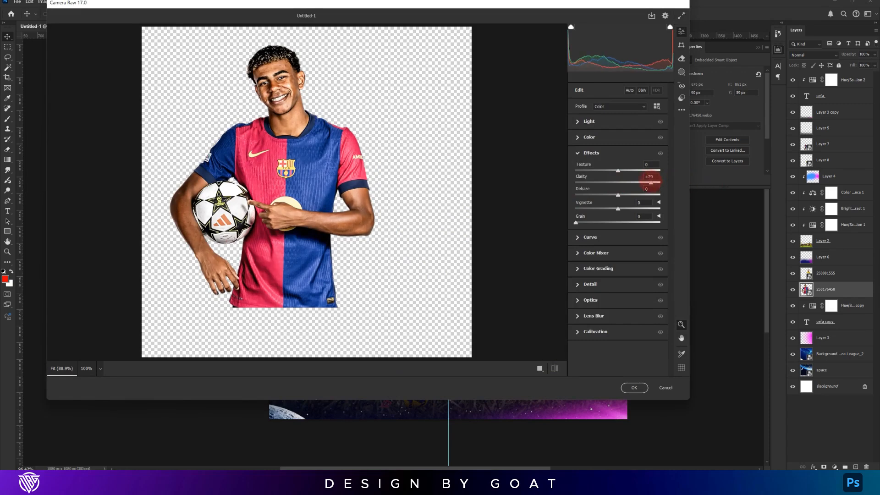
{"action": "key", "text": "Return"}
Apply a Camera Raw Filter to the large Dortmund player's layer with Clarity raised to +69.
{"action": "left_click", "coordinate": [110, 2]}
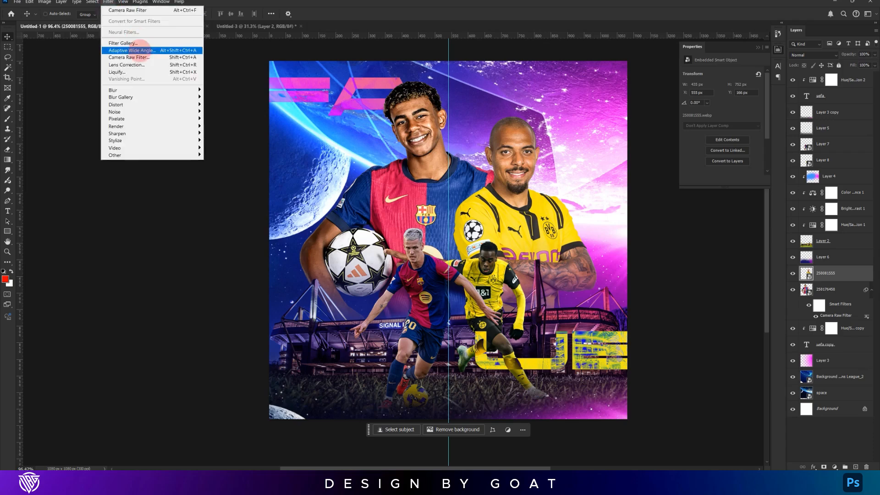
{"action": "left_click", "coordinate": [146, 58]}
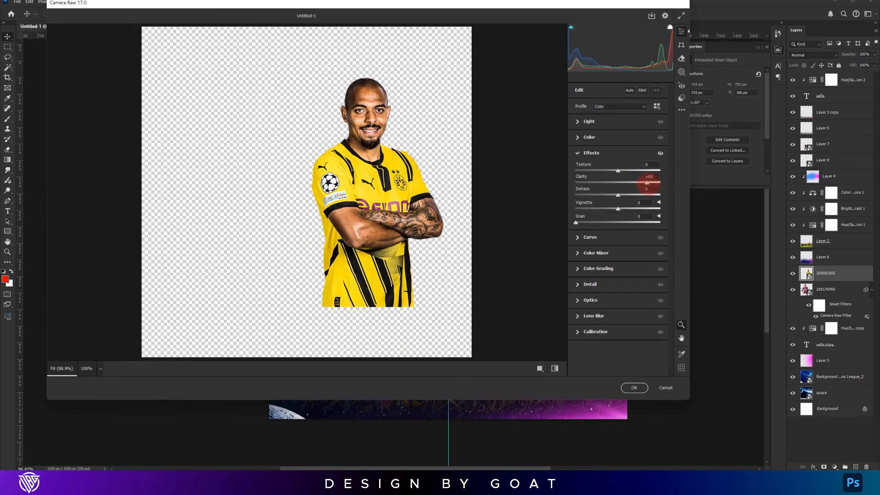
{"action": "key", "text": "Return"}
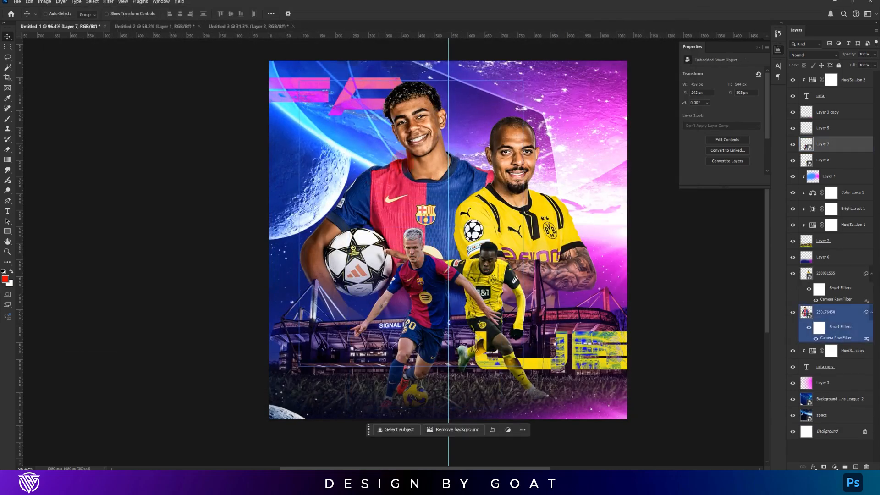
Apply a Camera Raw Filter to Layer 7, the small running Barcelona player, with Clarity +40.
{"action": "left_click", "coordinate": [92, 2]}
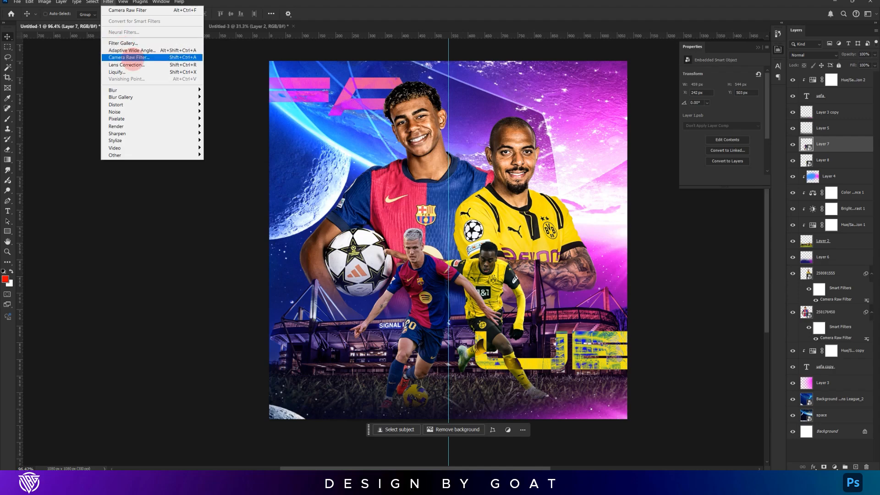
{"action": "left_click", "coordinate": [133, 58]}
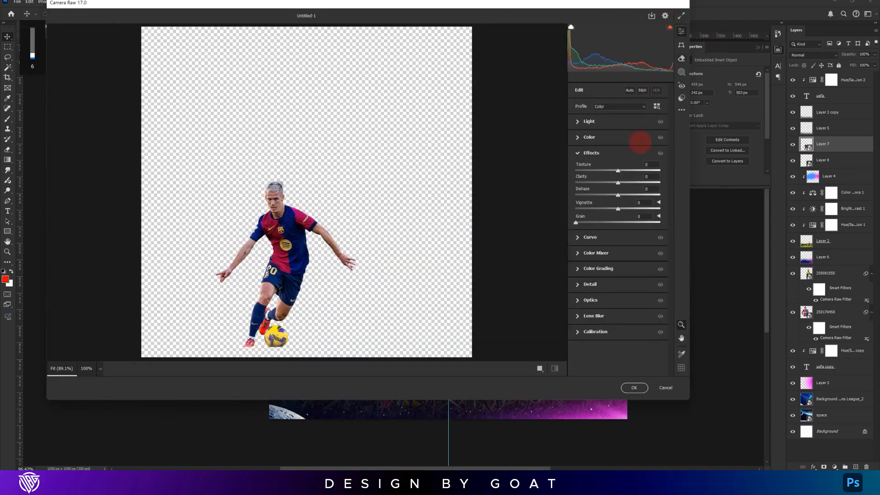
{"action": "left_click_drag", "start_coordinate": [618, 182], "coordinate": [619, 183]}
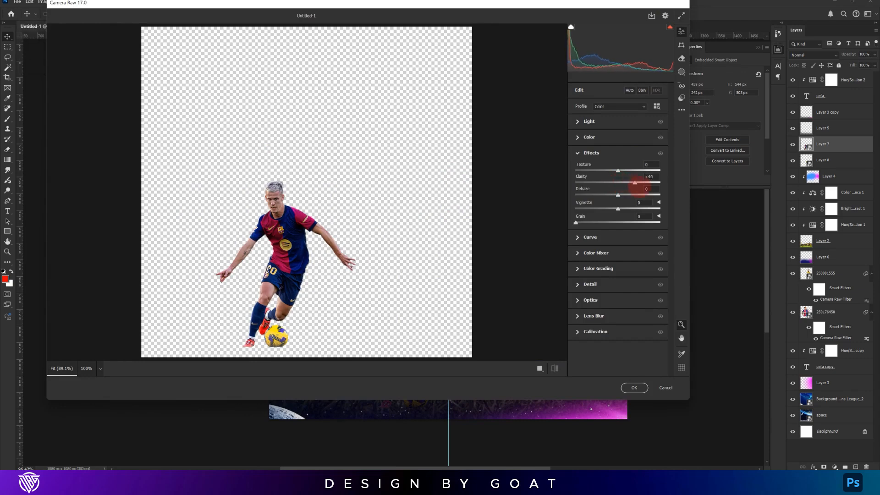
{"action": "key", "text": "Return"}
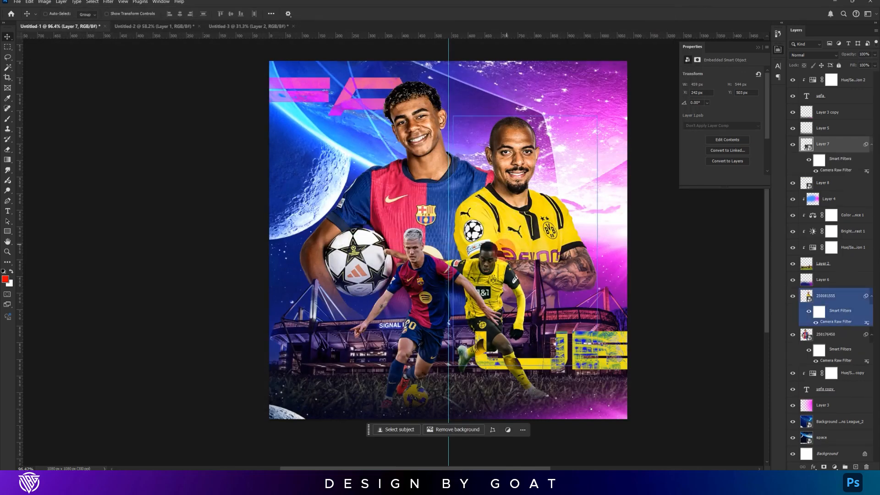
Apply a Camera Raw Filter to Layer 8, the small running Dortmund player, with Clarity +55.
{"action": "left_click", "coordinate": [491, 252], "text": "ctrl"}
{"action": "left_click", "coordinate": [108, 1]}
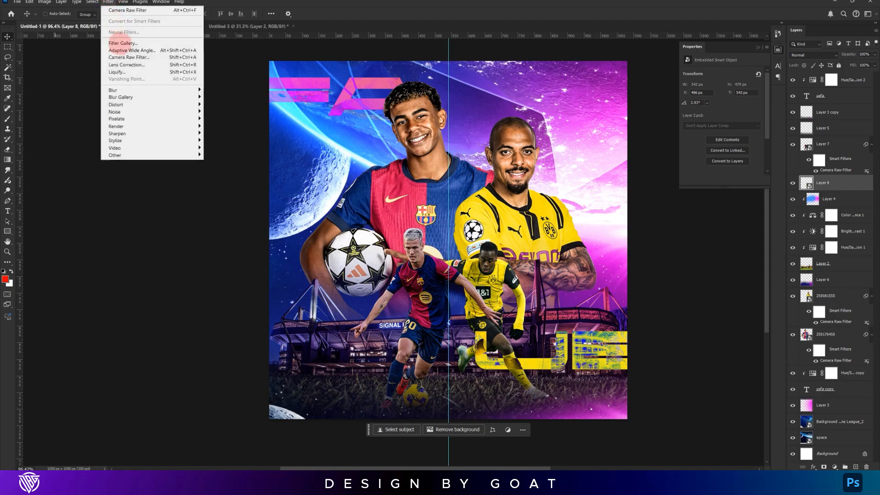
{"action": "left_click", "coordinate": [116, 58]}
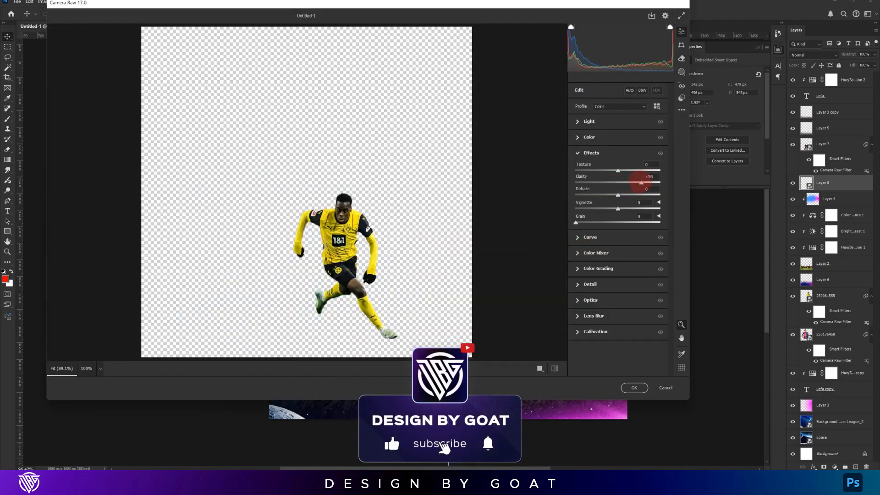
{"action": "key", "text": "Return"}
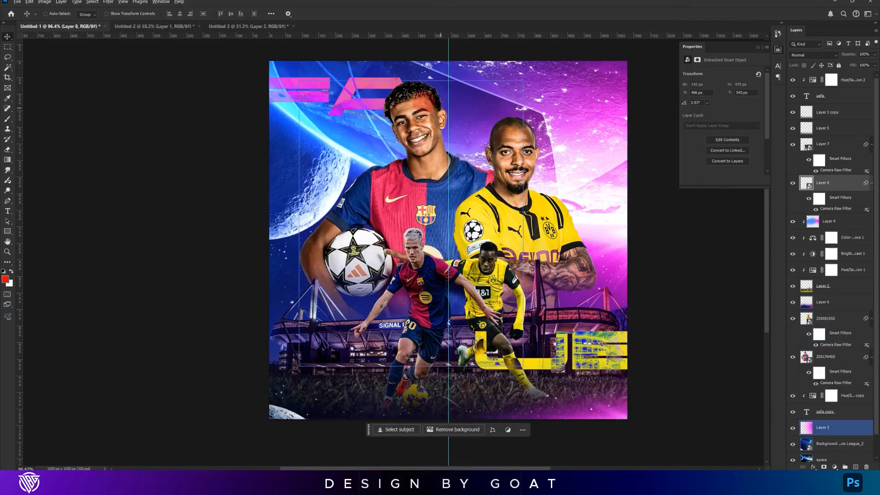
Clip a Color Balance adjustment to layer 250176450 with midtones at Cyan-Red -19, Magenta-Green -41 and Yellow-Blue +41.
{"action": "left_click", "coordinate": [825, 356]}
{"action": "left_click", "coordinate": [834, 465]}
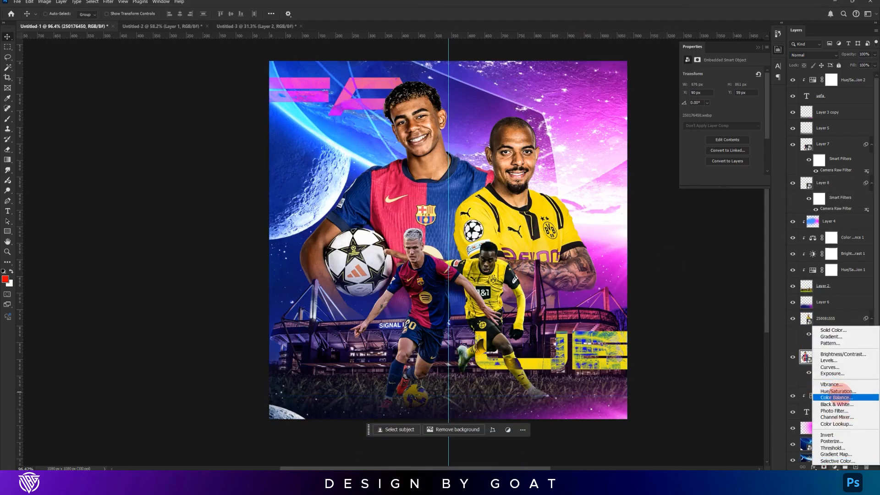
{"action": "left_click", "coordinate": [839, 397]}
{"action": "left_click", "coordinate": [710, 180]}
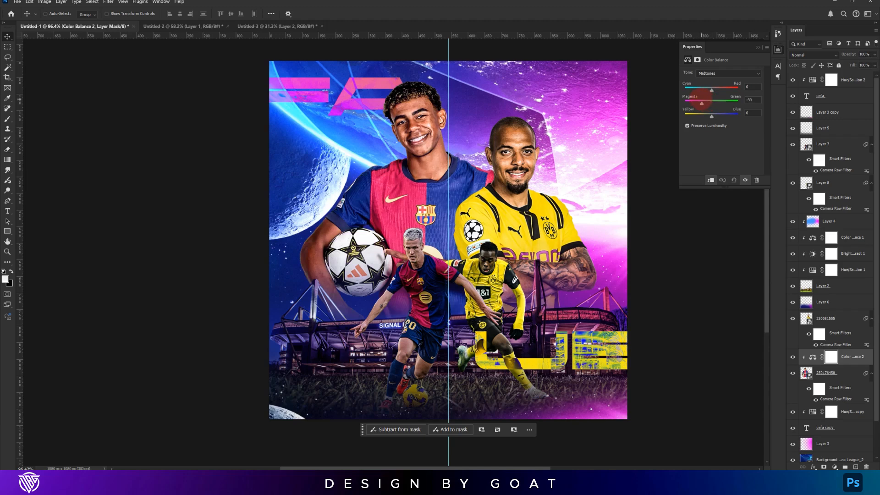
{"action": "left_click_drag", "start_coordinate": [712, 115], "coordinate": [723, 116]}
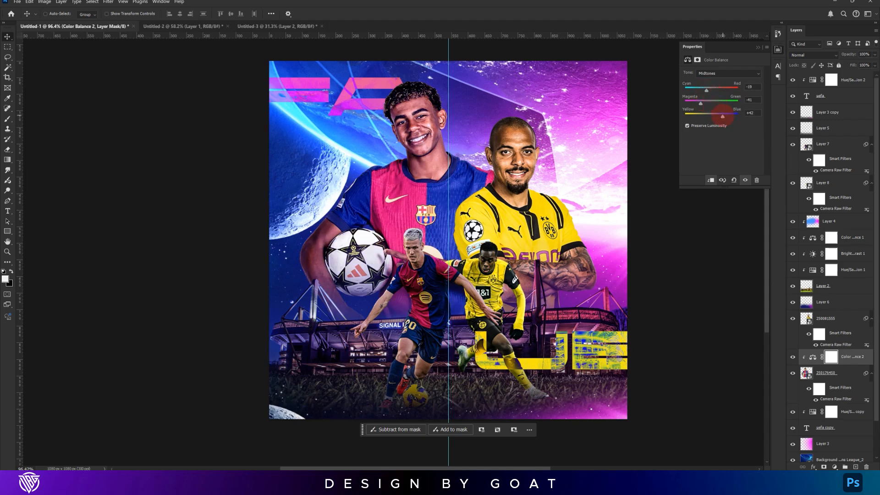
Clip a Brightness/Contrast adjustment to the large Barcelona player with slightly raised brightness and contrast -11, and compare the image without it.
{"action": "left_click", "coordinate": [835, 465]}
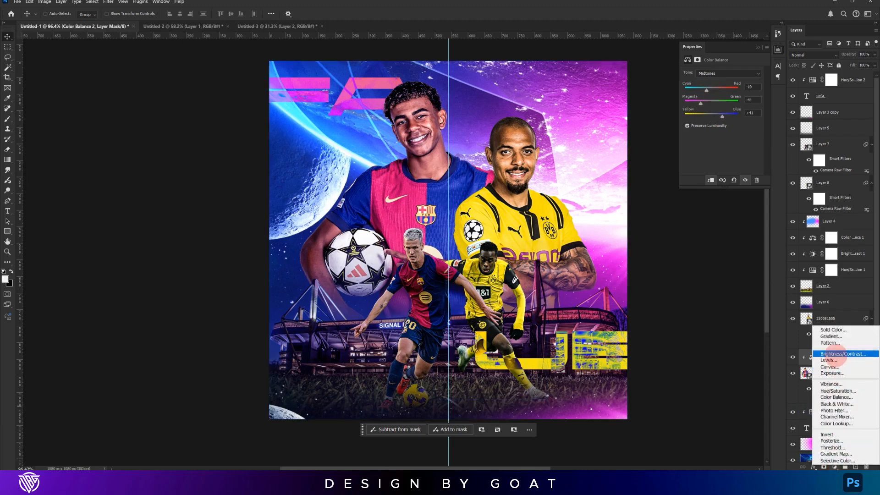
{"action": "left_click", "coordinate": [838, 355]}
{"action": "left_click", "coordinate": [711, 180]}
{"action": "left_click_drag", "start_coordinate": [722, 94], "coordinate": [729, 93]}
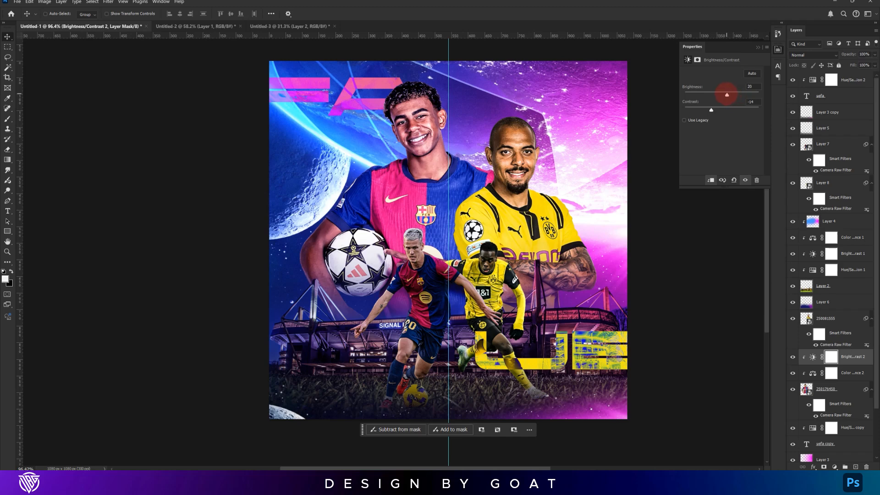
{"action": "left_click", "coordinate": [793, 357]}
{"action": "left_click", "coordinate": [792, 356]}
Duplicate the large Barcelona player with its two clipped adjustments and merge the duplicates into one pixel layer.
{"action": "left_click", "coordinate": [841, 389], "text": "shift"}
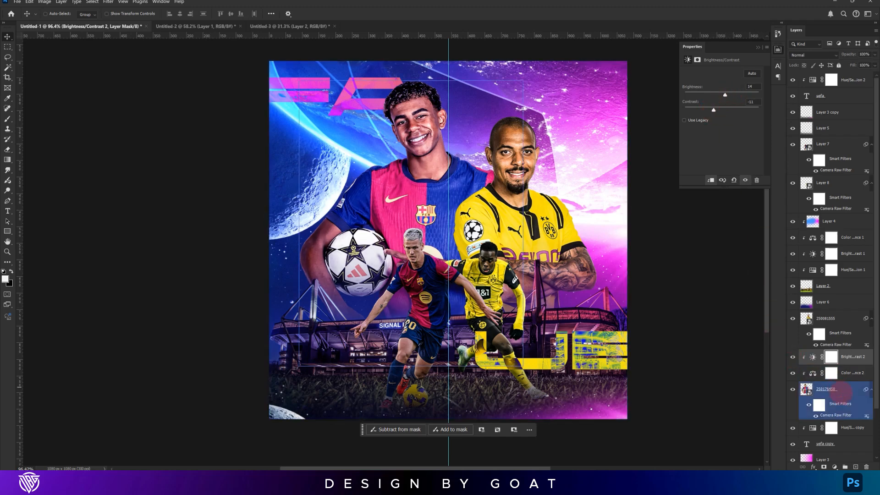
{"action": "key", "text": "ctrl+j"}
{"action": "key", "text": "ctrl+e"}
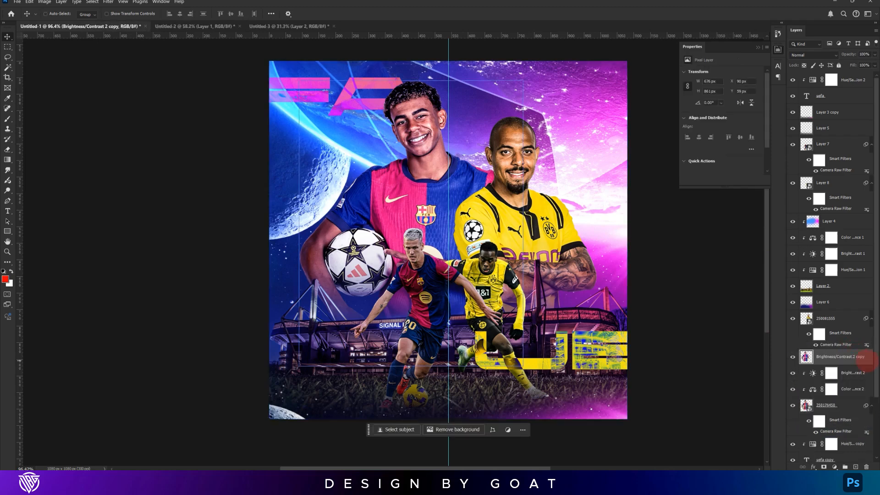
Add an Inner Glow to the merged Barcelona player copy and colour it saturated blue, #005fff.
{"action": "double_click", "coordinate": [864, 357]}
{"action": "left_click", "coordinate": [581, 459]}
{"action": "left_click", "coordinate": [603, 365]}
{"action": "left_click", "coordinate": [616, 366]}
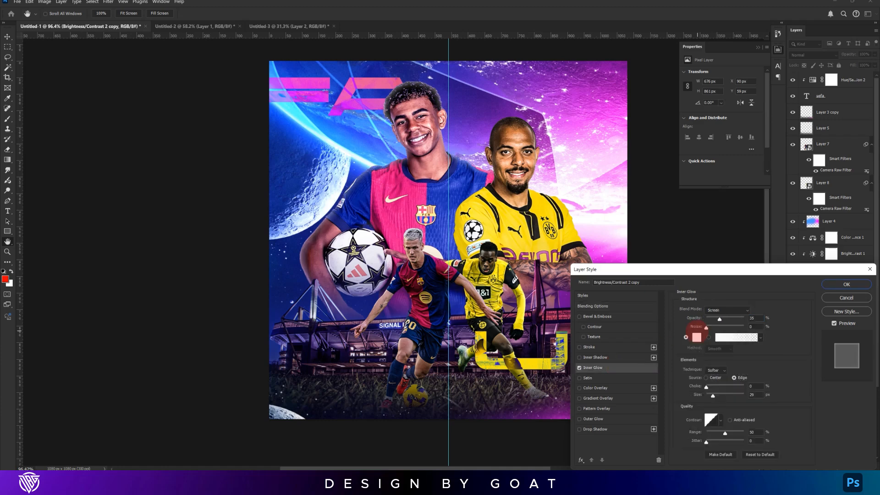
{"action": "left_click", "coordinate": [698, 337]}
{"action": "left_click", "coordinate": [379, 155]}
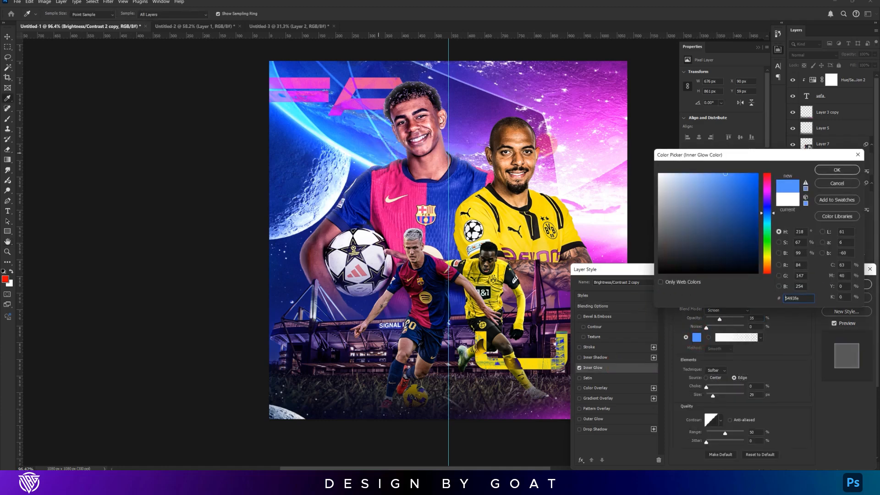
{"action": "key", "text": "Return"}
Set the inner glow to Color Dodge at 100% opacity and 20 px size, with a lighter blue colour.
{"action": "left_click", "coordinate": [730, 310]}
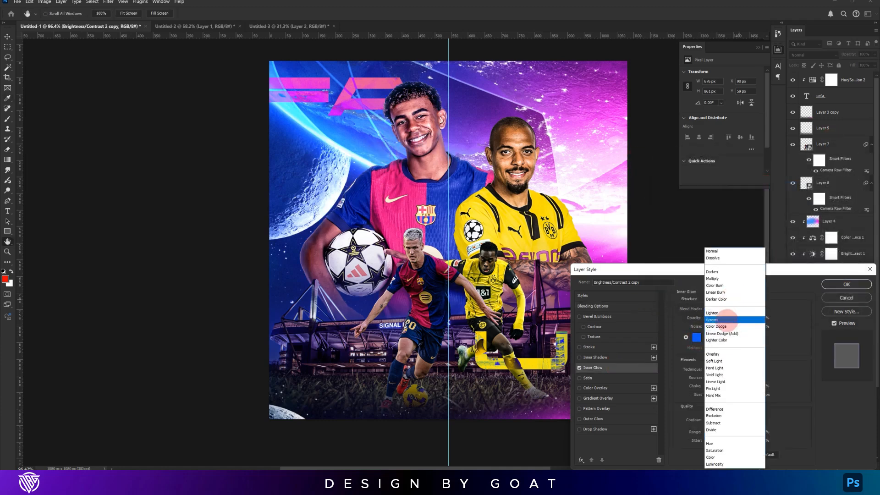
{"action": "left_click", "coordinate": [727, 325]}
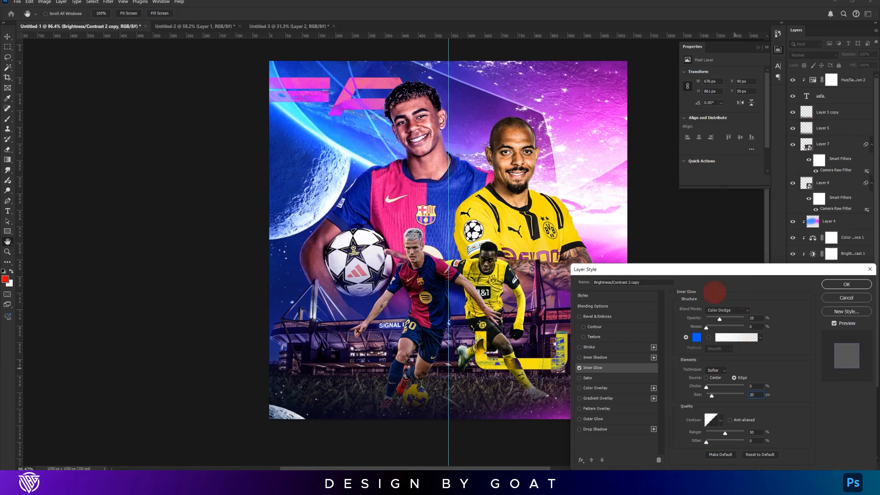
{"action": "left_click_drag", "start_coordinate": [758, 316], "coordinate": [806, 319]}
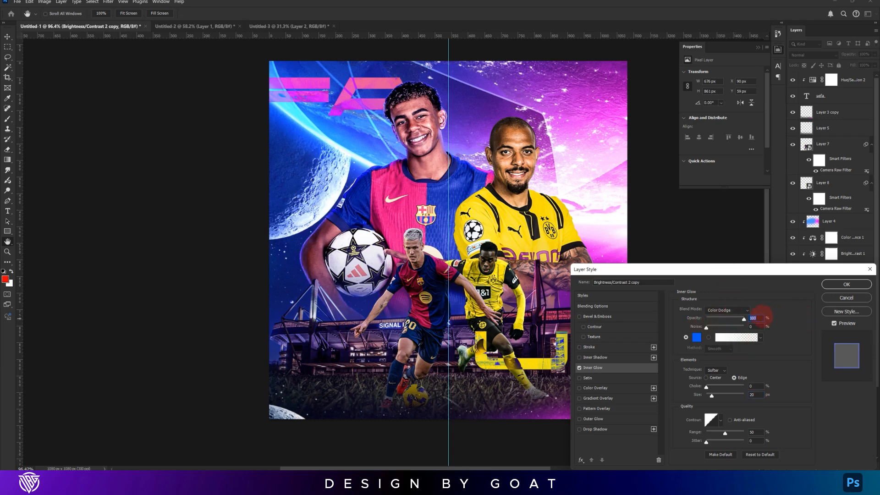
{"action": "left_click", "coordinate": [697, 337]}
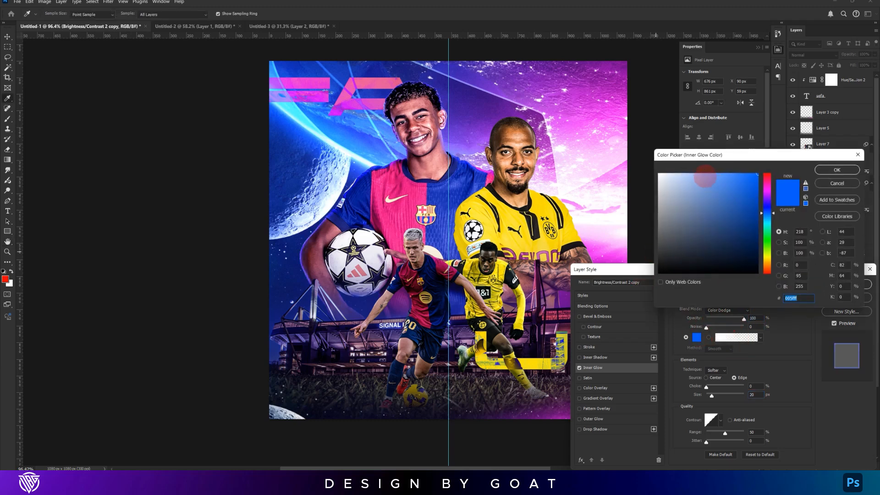
{"action": "left_click", "coordinate": [705, 176]}
{"action": "left_click", "coordinate": [721, 175]}
{"action": "left_click", "coordinate": [837, 170]}
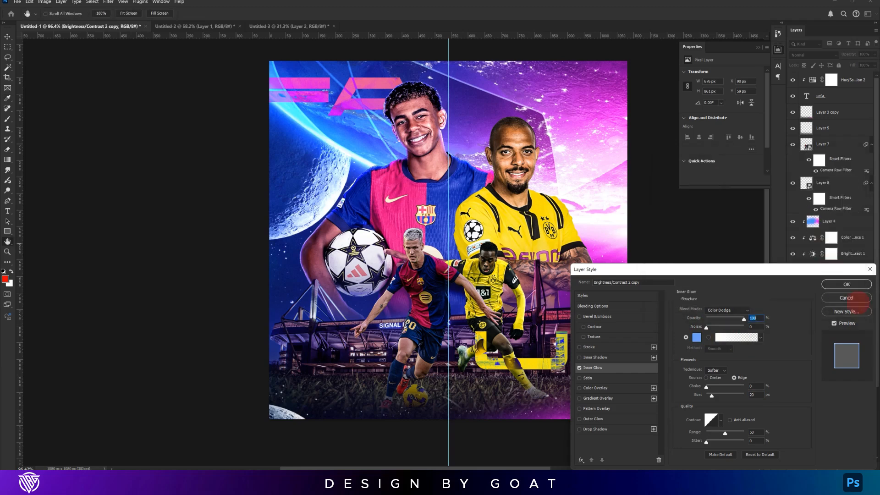
{"action": "left_click", "coordinate": [846, 284]}
Rasterize the merged copy's layer style and clip the copy to the large Barcelona player below.
{"action": "right_click", "coordinate": [840, 355]}
{"action": "left_click", "coordinate": [820, 216]}
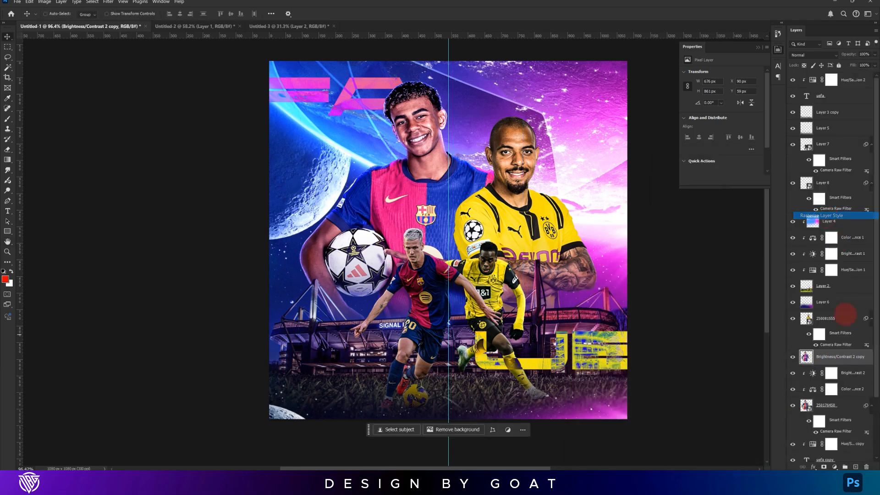
Erase parts of the clipped glow copy over the large Barcelona player's body and head with a soft, resized eraser brush.
{"action": "left_click", "coordinate": [7, 150]}
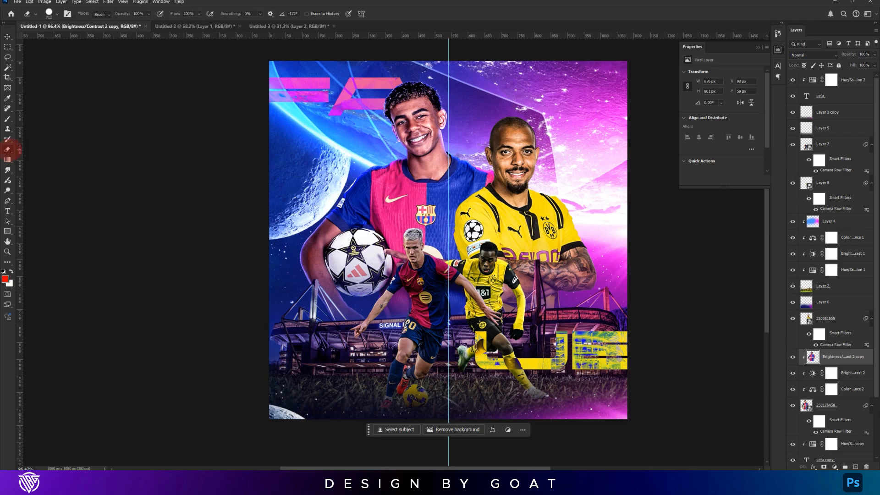
{"action": "left_click_drag", "start_coordinate": [518, 248], "coordinate": [451, 243]}
{"action": "right_click", "coordinate": [448, 242]}
{"action": "left_click_drag", "start_coordinate": [539, 279], "coordinate": [443, 278]}
{"action": "left_click", "coordinate": [366, 341]}
{"action": "left_click_drag", "start_coordinate": [315, 359], "coordinate": [376, 355]}
{"action": "right_click", "coordinate": [437, 322]}
{"action": "left_click", "coordinate": [462, 192]}
{"action": "left_click_drag", "start_coordinate": [448, 126], "coordinate": [430, 125]}
{"action": "left_click_drag", "start_coordinate": [412, 68], "coordinate": [391, 68]}
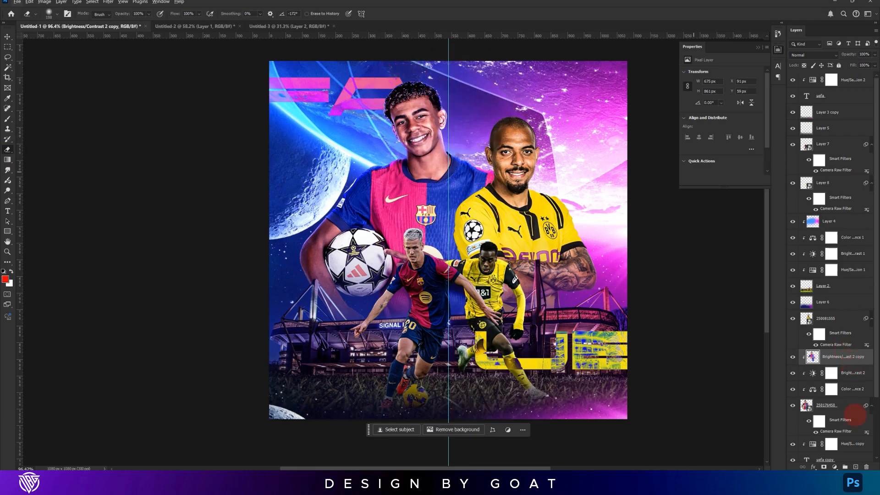
Add a new layer clipped above the glow copy and set its blending to Overlay.
{"action": "left_click", "coordinate": [856, 466]}
{"action": "left_click", "coordinate": [808, 54]}
{"action": "left_click", "coordinate": [797, 171]}
Paint pink sampled from the uefa text onto the Overlay layer beside the large Barcelona player's hair.
{"action": "left_click", "coordinate": [6, 119]}
{"action": "left_click", "coordinate": [373, 104], "text": "alt"}
{"action": "left_click_drag", "start_coordinate": [397, 105], "coordinate": [302, 105]}
{"action": "left_click_drag", "start_coordinate": [368, 105], "coordinate": [346, 104]}
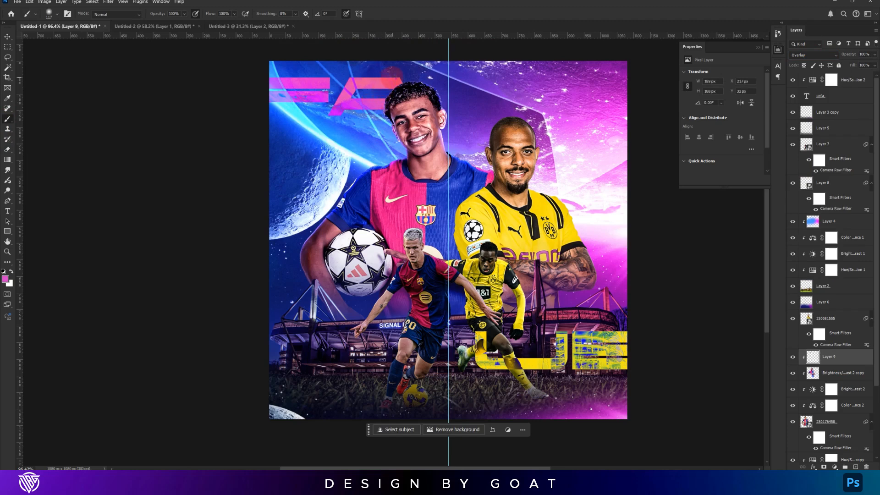
{"action": "left_click", "coordinate": [385, 90], "text": "alt"}
{"action": "left_click_drag", "start_coordinate": [387, 88], "coordinate": [400, 88]}
Paint sampled background purple beside the large Barcelona player's face and sampled blue along the opposite shoulder and neck.
{"action": "left_click", "coordinate": [456, 116], "text": "alt"}
{"action": "mouse_move", "coordinate": [456, 116]}
{"action": "left_mouse_down"}
{"action": "mouse_move", "coordinate": [488, 115]}
{"action": "mouse_move", "coordinate": [458, 135]}
{"action": "left_mouse_up"}
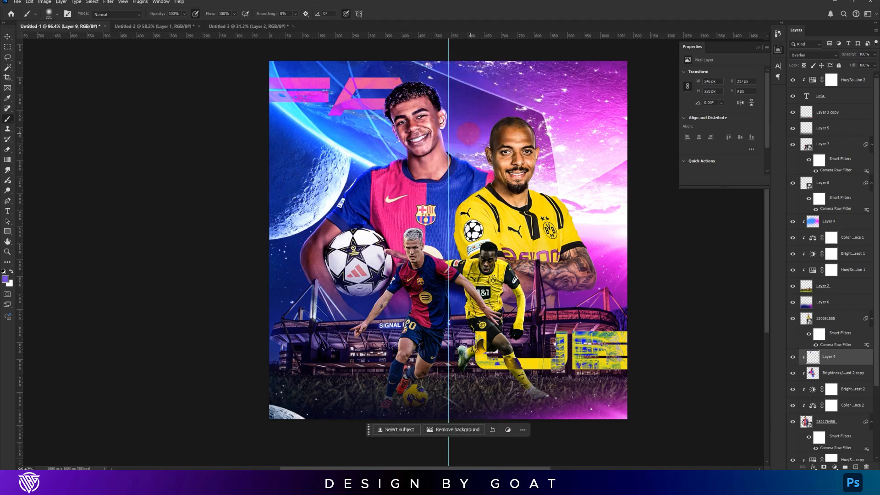
{"action": "left_click", "coordinate": [370, 146], "text": "alt"}
{"action": "mouse_move", "coordinate": [381, 151]}
{"action": "left_mouse_down"}
{"action": "mouse_move", "coordinate": [367, 136]}
{"action": "mouse_move", "coordinate": [388, 147]}
{"action": "left_mouse_up"}
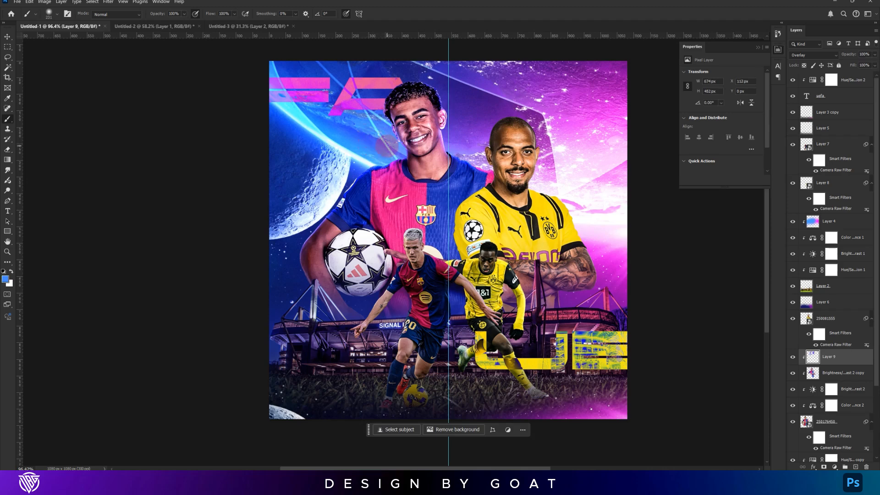
Paint sampled blue down the outer arm and side of the large Barcelona player.
{"action": "mouse_move", "coordinate": [334, 168]}
{"action": "left_mouse_down"}
{"action": "mouse_move", "coordinate": [343, 167]}
{"action": "mouse_move", "coordinate": [299, 208]}
{"action": "mouse_move", "coordinate": [273, 265]}
{"action": "mouse_move", "coordinate": [281, 308]}
{"action": "left_mouse_up"}
{"action": "left_click", "coordinate": [585, 132], "text": "alt"}
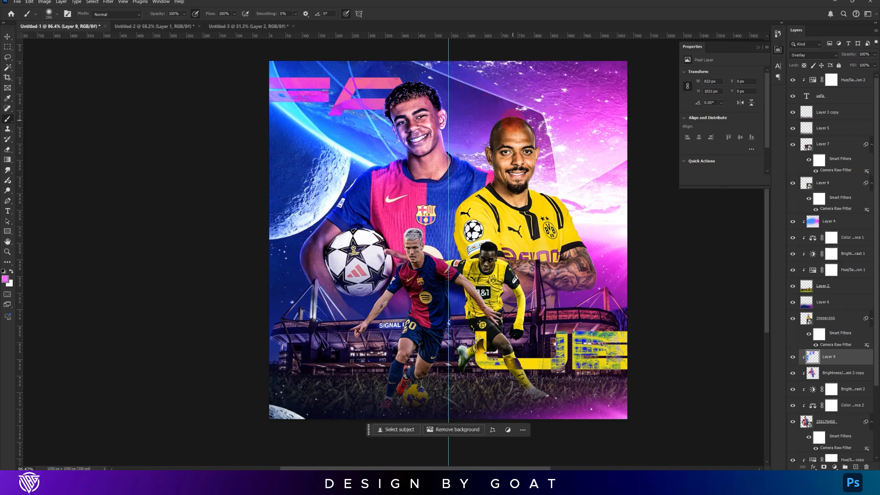
Copy the large Barcelona player's Color Balance adjustment above the large Dortmund player and clip it to that layer.
{"action": "key", "text": "v"}
{"action": "left_click", "coordinate": [524, 134], "text": "ctrl"}
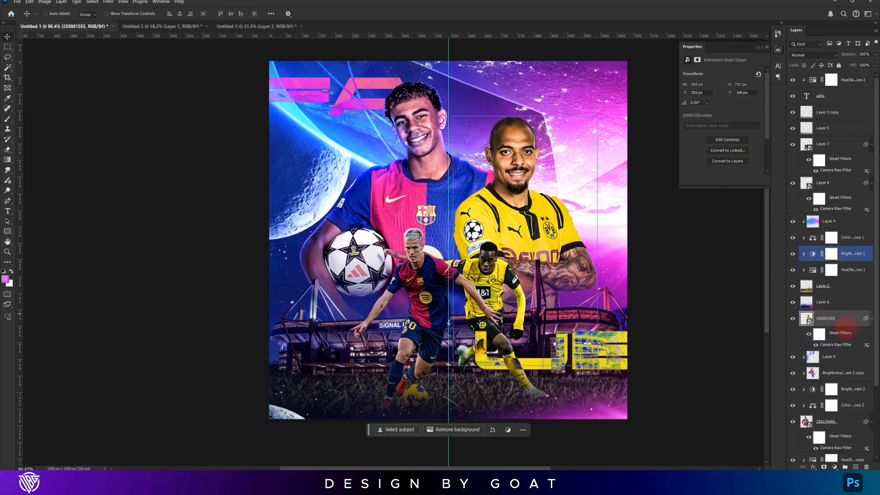
{"action": "left_click", "coordinate": [853, 407]}
{"action": "left_click_drag", "start_coordinate": [853, 407], "coordinate": [850, 314]}
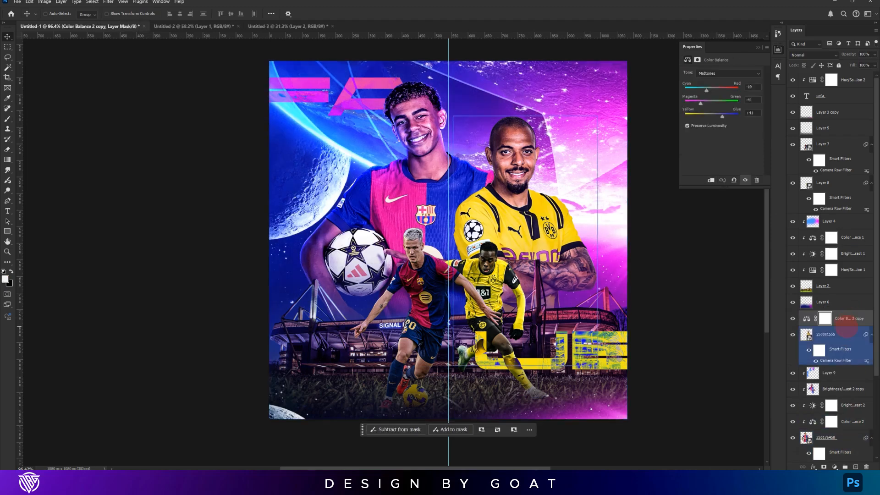
{"action": "left_click", "coordinate": [849, 326], "text": "alt"}
Add a Brightness/Contrast adjustment clipped to the large Dortmund player, with brightness 20 and slightly lowered contrast.
{"action": "left_click", "coordinate": [846, 339]}
{"action": "left_click", "coordinate": [835, 466]}
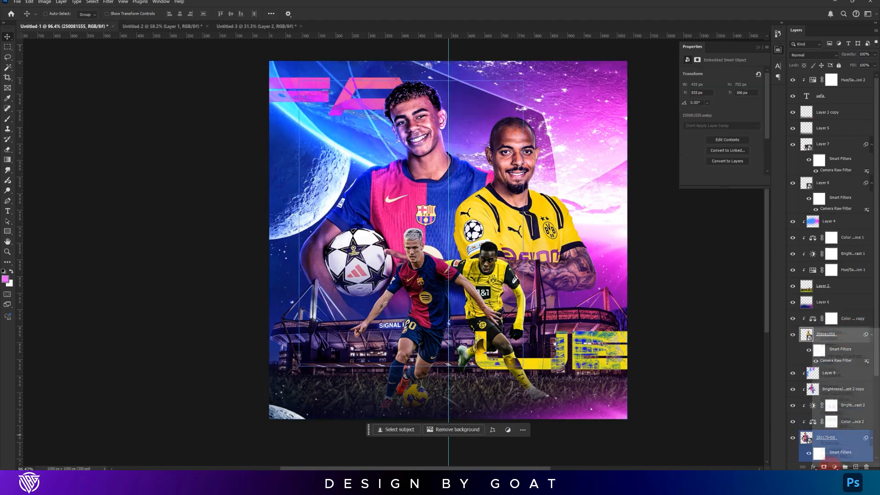
{"action": "left_click", "coordinate": [845, 357]}
{"action": "left_click_drag", "start_coordinate": [722, 95], "coordinate": [727, 95]}
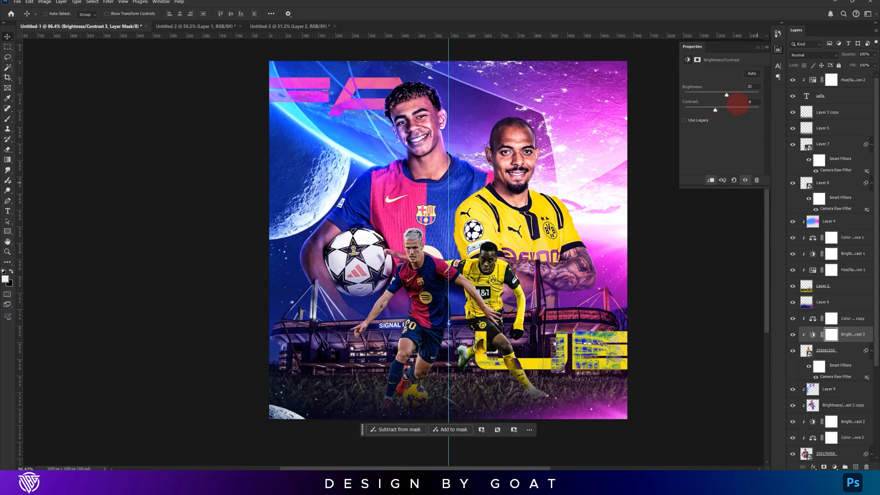
Duplicate the large Dortmund player together with its two clipped adjustments and merge the duplicates into one layer.
{"action": "left_click", "coordinate": [852, 352]}
{"action": "left_click", "coordinate": [858, 320], "text": "shift"}
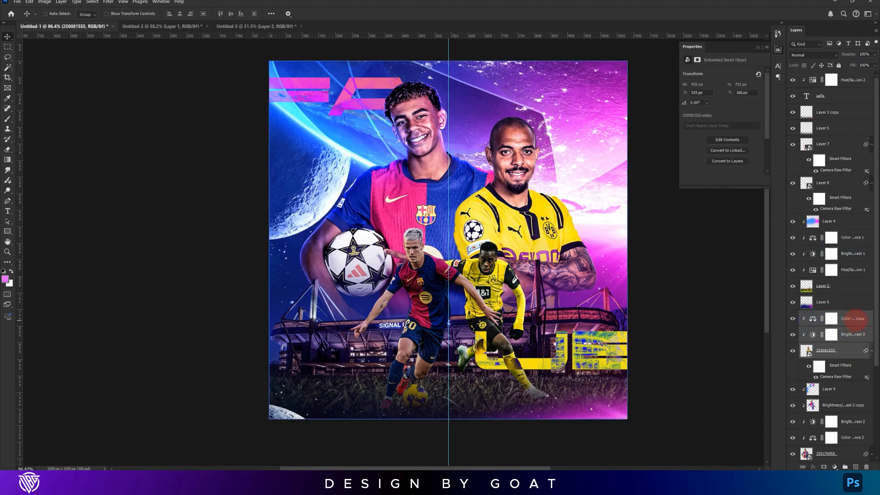
{"action": "key", "text": "ctrl+j"}
{"action": "key", "text": "ctrl+e"}
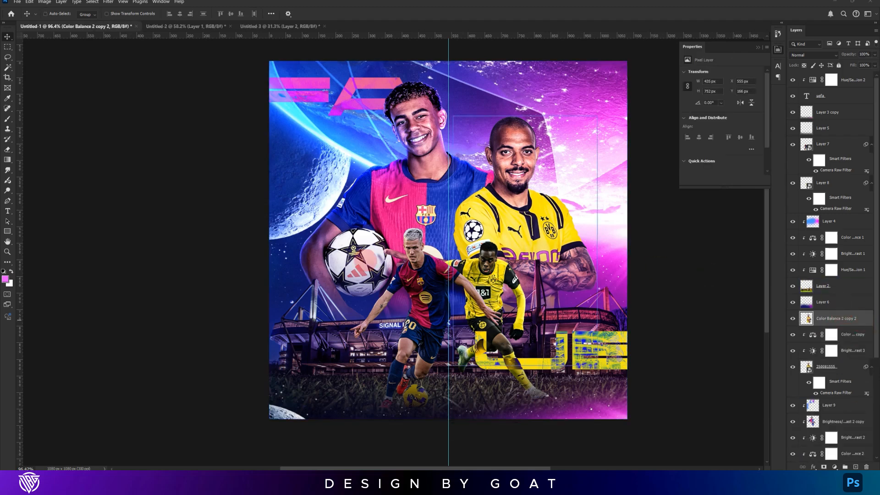
Apply a Color Dodge inner glow in pale pink fac5fe to the merged Dortmund player copy.
{"action": "double_click", "coordinate": [865, 319]}
{"action": "left_click", "coordinate": [616, 368]}
{"action": "left_click", "coordinate": [697, 338]}
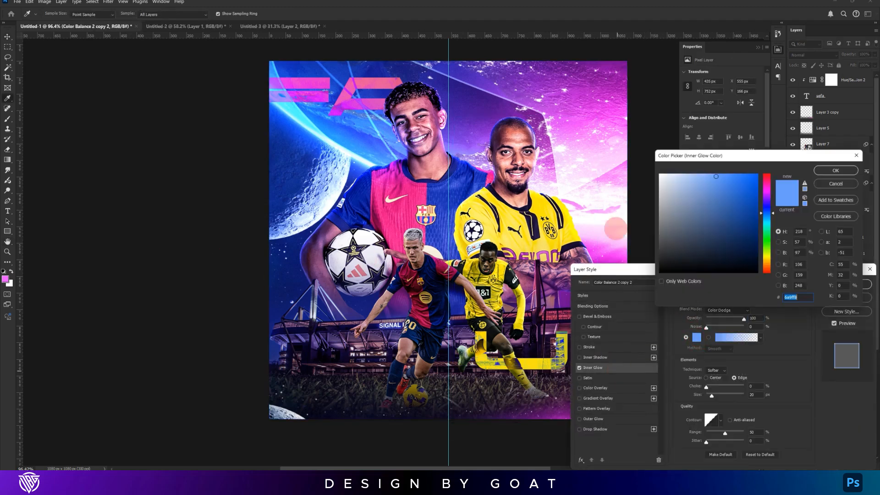
{"action": "left_click", "coordinate": [576, 170]}
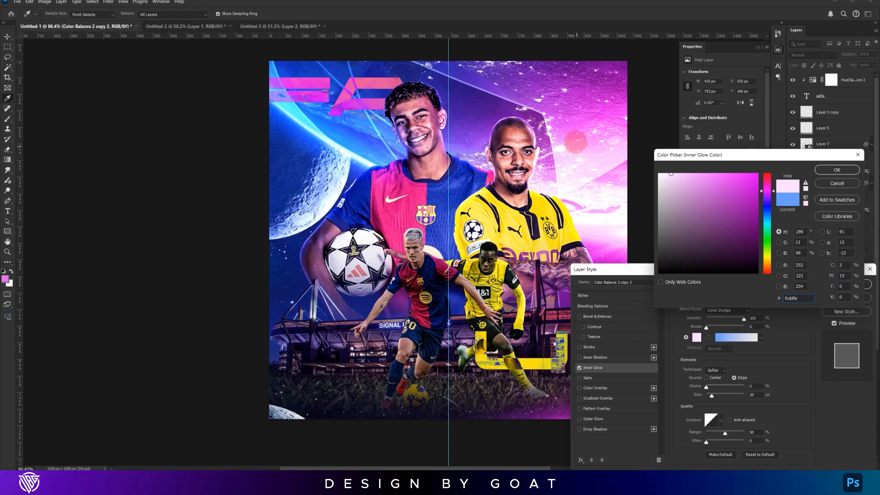
{"action": "left_click", "coordinate": [569, 134]}
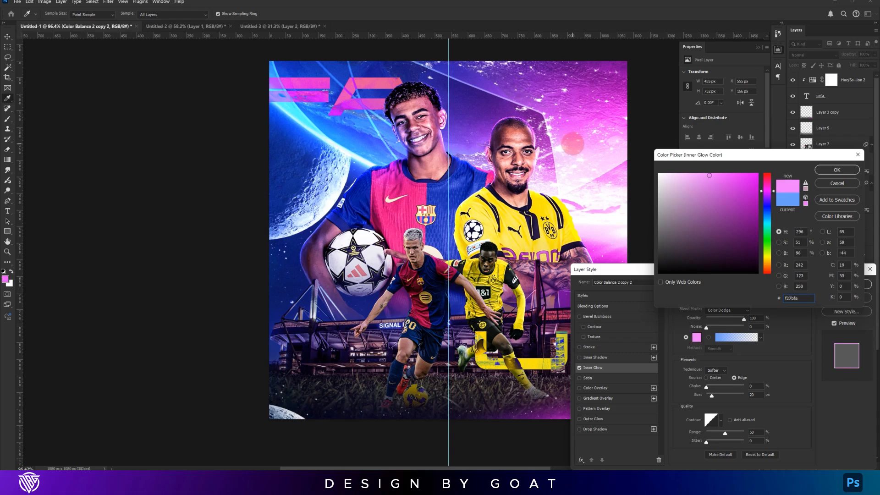
{"action": "left_click", "coordinate": [694, 174]}
{"action": "left_click", "coordinate": [680, 174]}
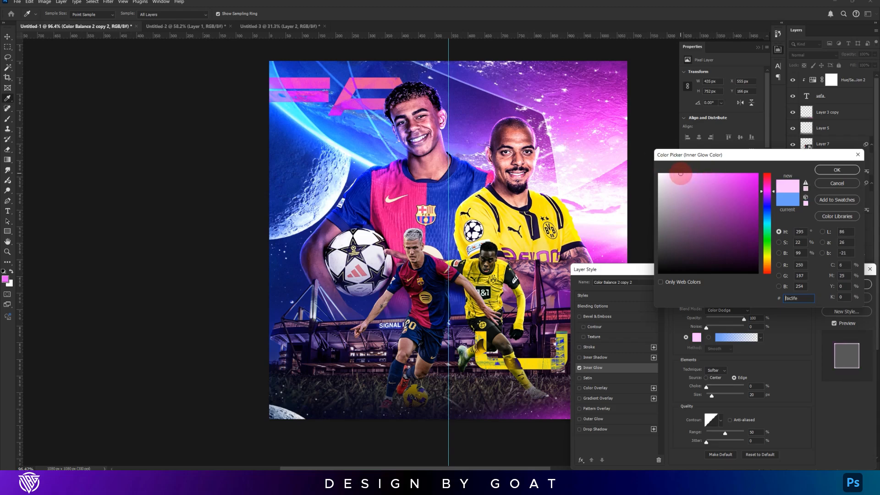
{"action": "key", "text": "Return"}
{"action": "key", "text": "Return"}
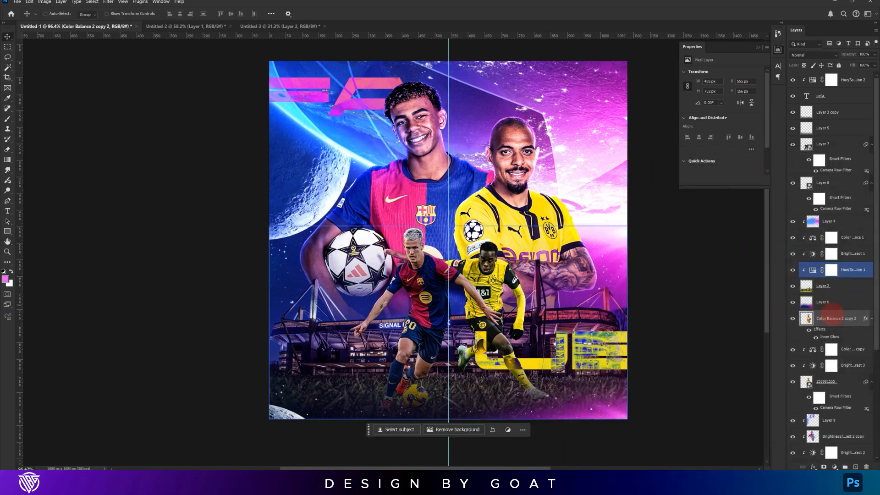
Set the merged Dortmund copy's inner glow size to 12 px and rasterize its layer style.
{"action": "double_click", "coordinate": [830, 336]}
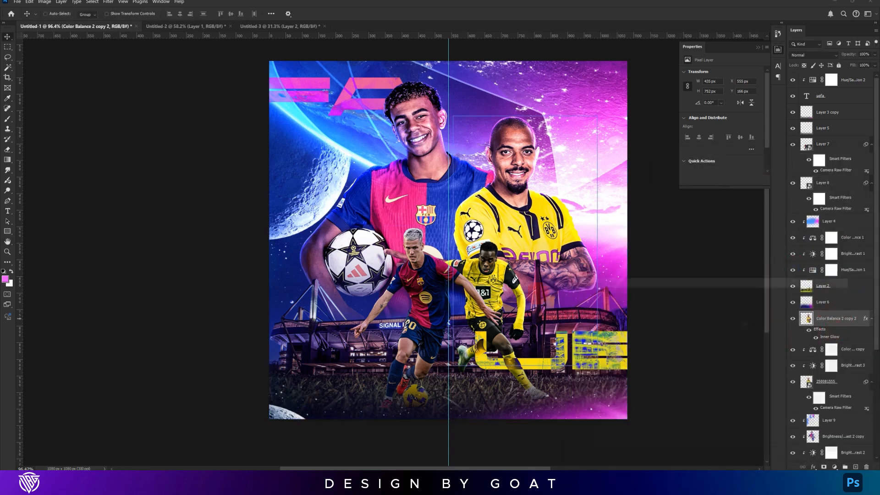
{"action": "type", "text": "1"}
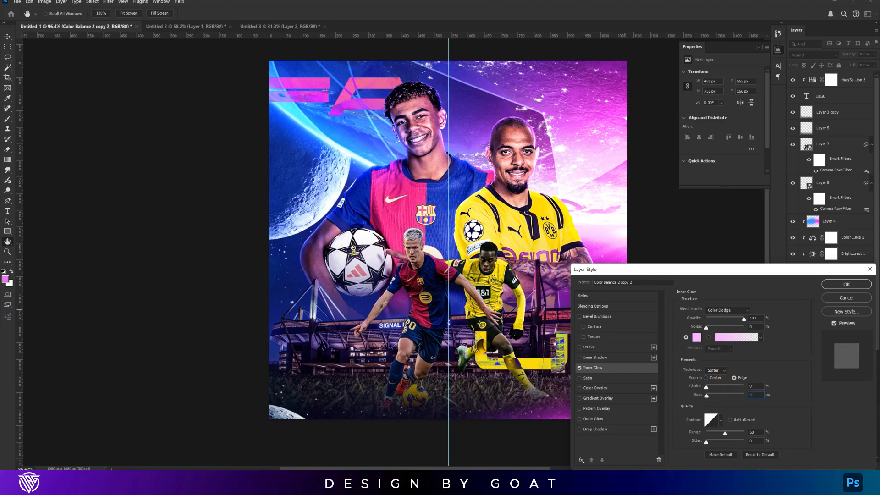
{"action": "type", "text": "2"}
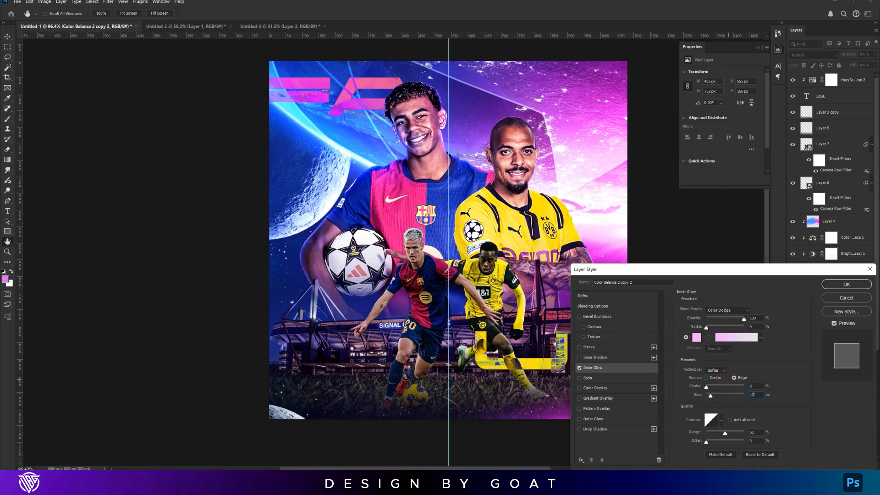
{"action": "key", "text": "Return"}
{"action": "right_click", "coordinate": [825, 320]}
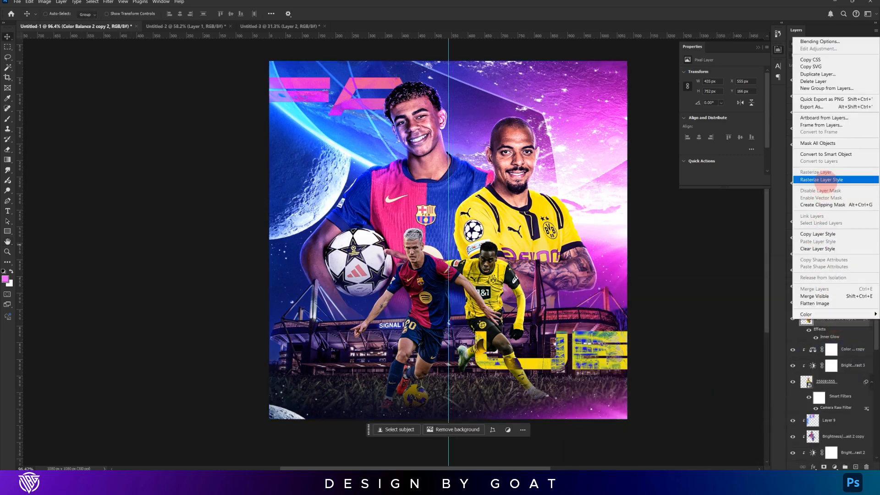
{"action": "left_click", "coordinate": [822, 179]}
Erase the glow copy along the large Dortmund player's Barcelona-facing side and over parts of his chest and head.
{"action": "left_click", "coordinate": [7, 149]}
{"action": "left_click_drag", "start_coordinate": [458, 184], "coordinate": [435, 294]}
{"action": "left_click_drag", "start_coordinate": [514, 193], "coordinate": [477, 186]}
{"action": "left_click_drag", "start_coordinate": [562, 161], "coordinate": [549, 155]}
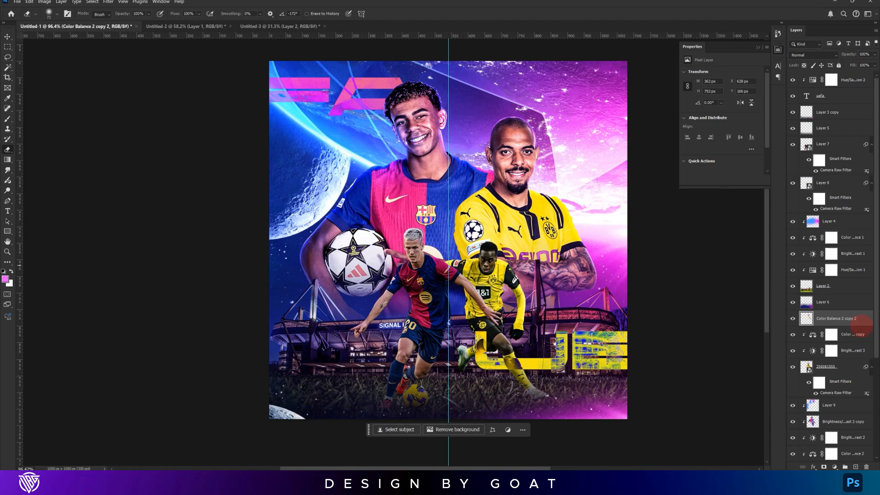
Clip the glow copy to the large Dortmund player, add a new clipped layer above it and set its blending to Overlay.
{"action": "left_click", "coordinate": [855, 466]}
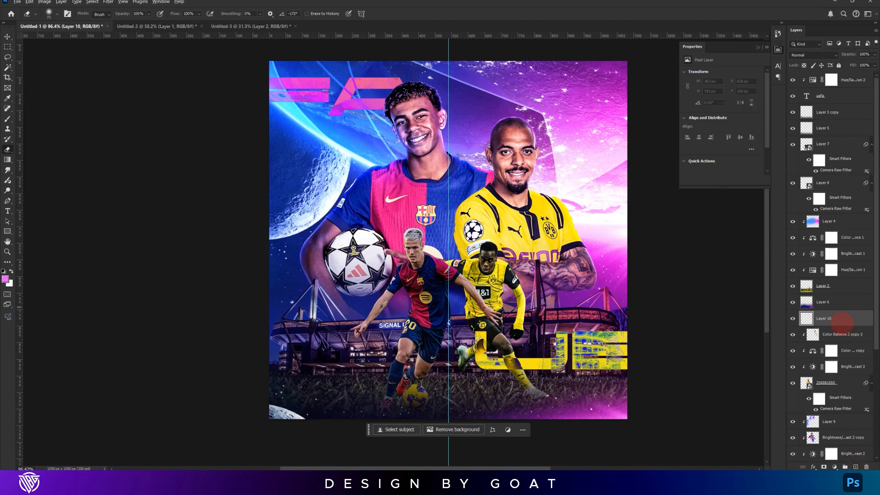
{"action": "key", "text": "ctrl+0"}
{"action": "left_click", "coordinate": [799, 46]}
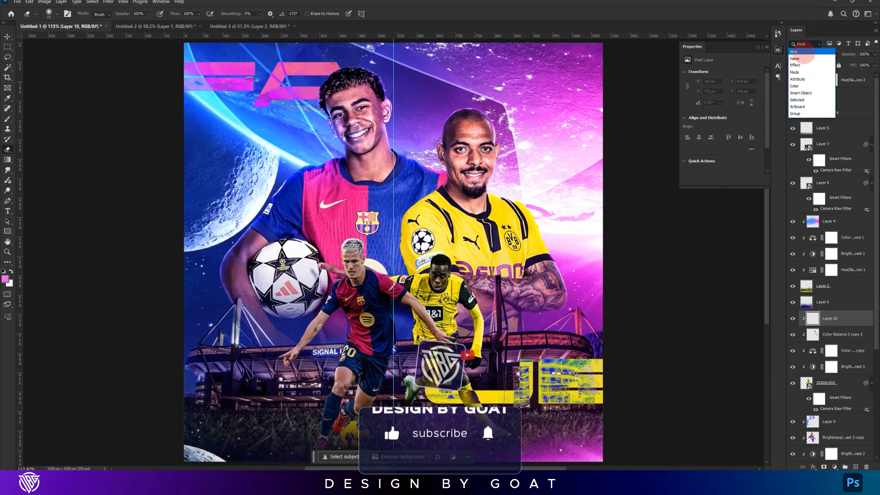
{"action": "left_click", "coordinate": [823, 53]}
{"action": "left_click", "coordinate": [824, 55]}
{"action": "left_click", "coordinate": [814, 165]}
Paint pink beside the large Dortmund player's head and shoulder, and magenta sampled from the background down his outer arm.
{"action": "key", "text": "b"}
{"action": "left_click", "coordinate": [540, 163]}
{"action": "mouse_move", "coordinate": [535, 167]}
{"action": "left_mouse_down"}
{"action": "mouse_move", "coordinate": [515, 170]}
{"action": "mouse_move", "coordinate": [521, 173]}
{"action": "mouse_move", "coordinate": [528, 136]}
{"action": "left_mouse_up"}
{"action": "left_click_drag", "start_coordinate": [551, 195], "coordinate": [563, 196]}
{"action": "left_click", "coordinate": [582, 274], "text": "alt"}
{"action": "left_click", "coordinate": [591, 268]}
{"action": "left_click_drag", "start_coordinate": [606, 284], "coordinate": [595, 341]}
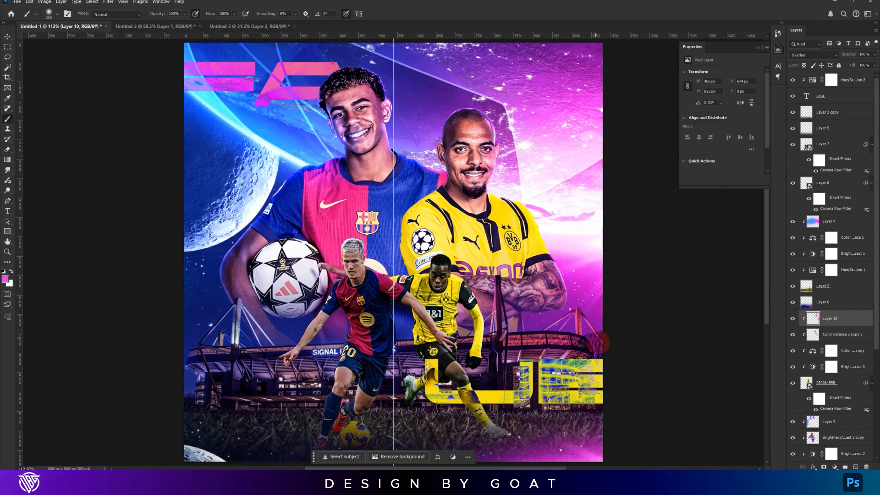
Paint sampled background purple over the large Dortmund player's head and sampled blue along his Barcelona-facing side.
{"action": "left_click", "coordinate": [456, 97], "text": "alt"}
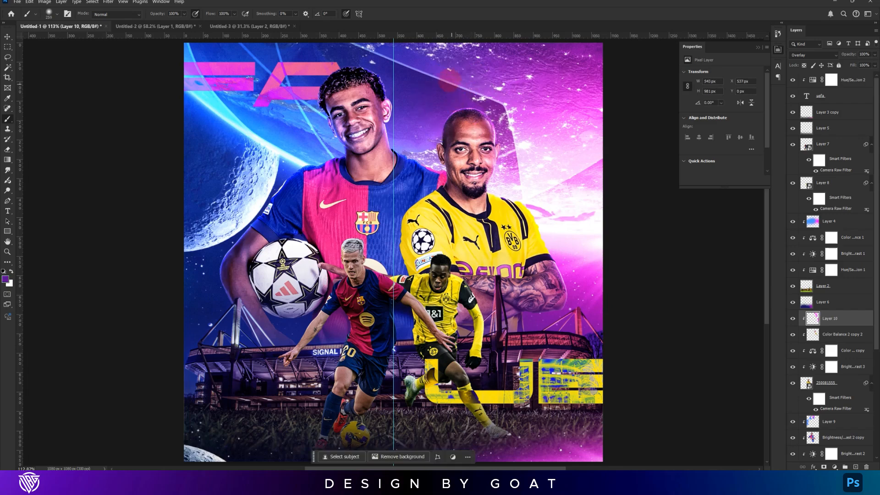
{"action": "left_click", "coordinate": [302, 144], "text": "alt"}
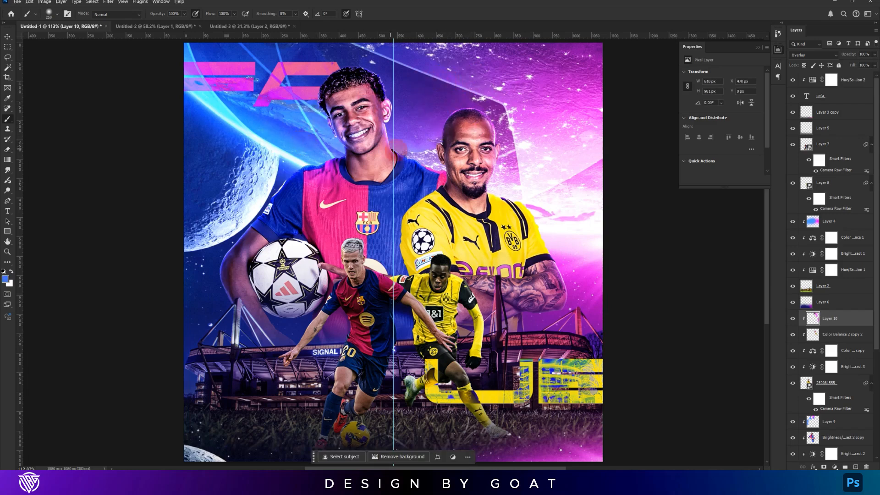
{"action": "left_click_drag", "start_coordinate": [394, 168], "coordinate": [381, 177]}
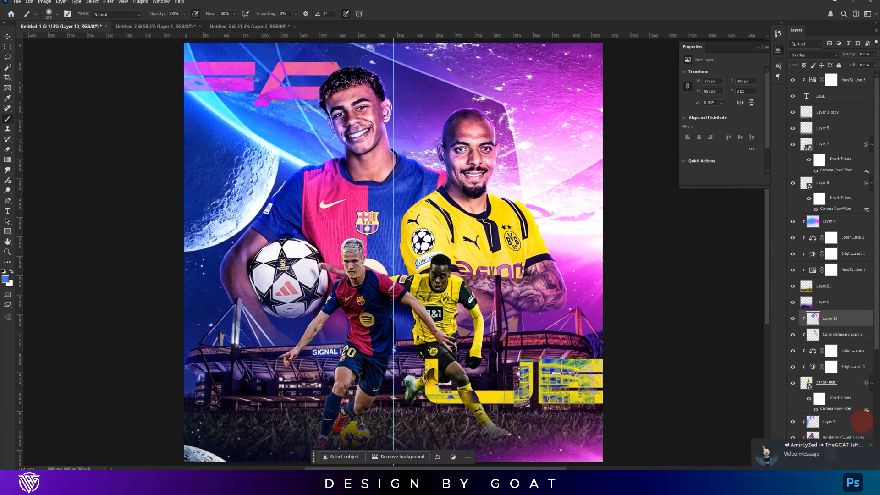
{"action": "left_click", "coordinate": [871, 445]}
{"action": "left_click", "coordinate": [642, 2]}
Copy the large Dortmund player's Color Balance and Brightness/Contrast adjustments above the small Dortmund player and clip them to it.
{"action": "key", "text": "v"}
{"action": "left_click", "coordinate": [367, 302], "text": "ctrl"}
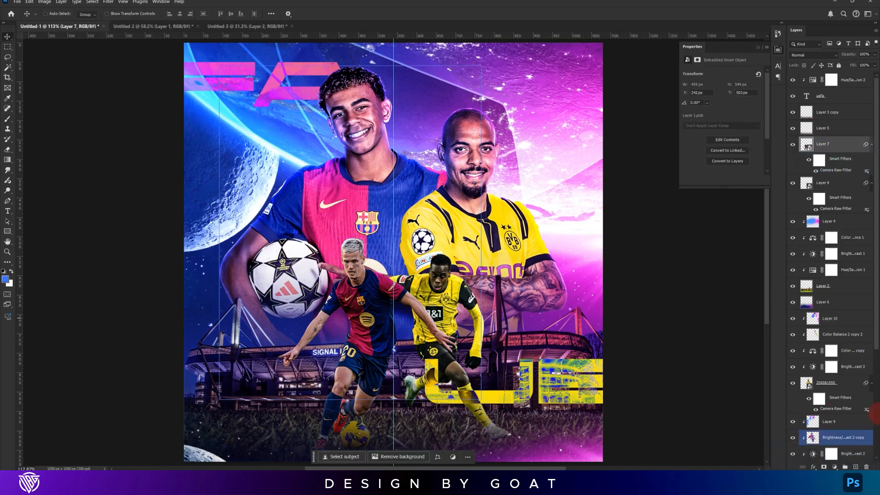
{"action": "left_click", "coordinate": [853, 369]}
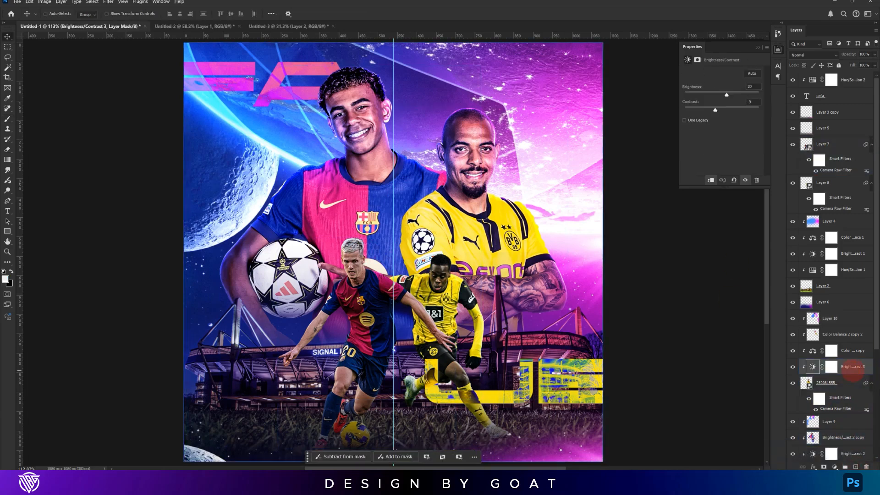
{"action": "left_click", "coordinate": [852, 353], "text": "shift"}
{"action": "left_click_drag", "start_coordinate": [858, 355], "coordinate": [827, 177]}
{"action": "right_click", "coordinate": [844, 196]}
{"action": "left_click", "coordinate": [829, 352]}
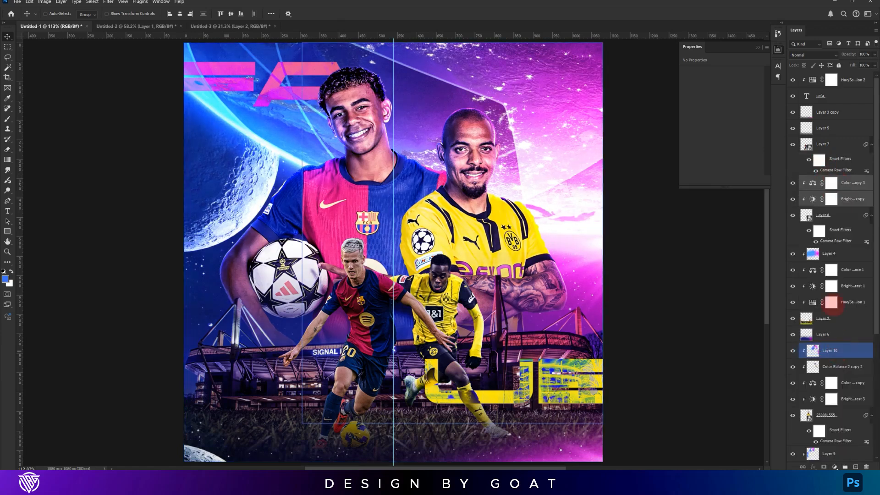
Copy both adjustments onto the small Barcelona player as clipped layers, and raise the small Dortmund player's brightness to about 44.
{"action": "left_click_drag", "start_coordinate": [851, 182], "coordinate": [834, 145]}
{"action": "right_click", "coordinate": [834, 145]}
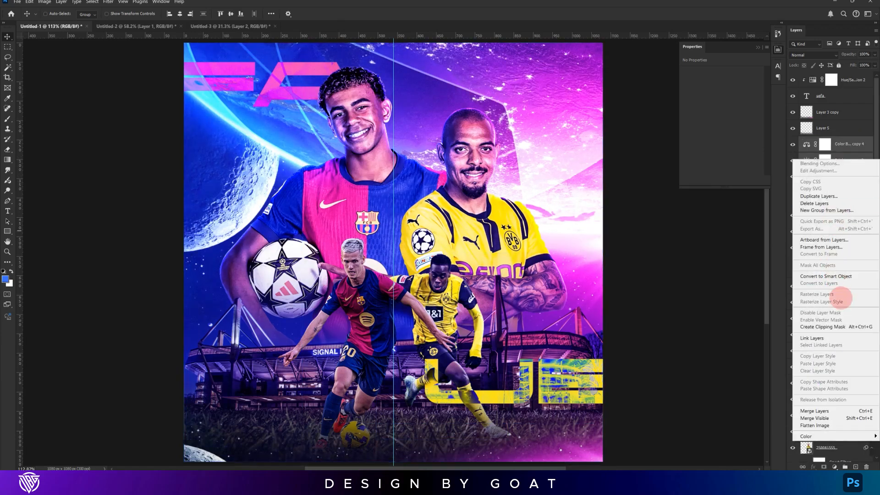
{"action": "left_click", "coordinate": [842, 326]}
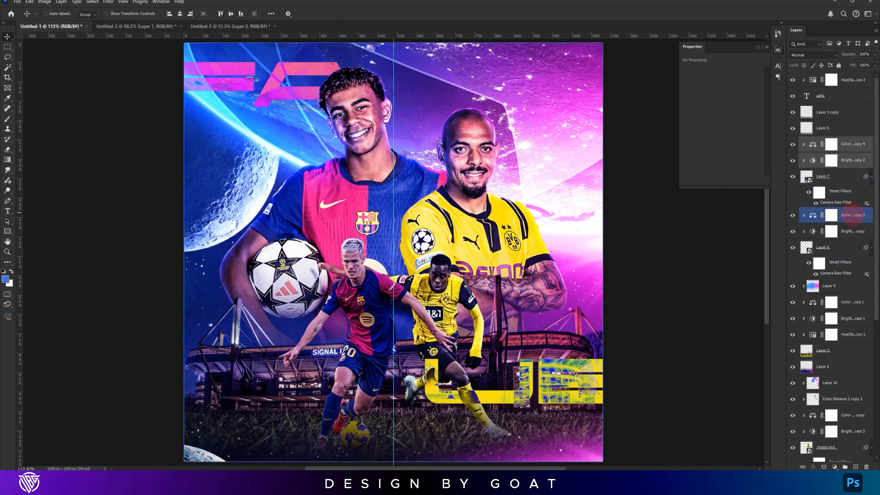
{"action": "left_click", "coordinate": [831, 231]}
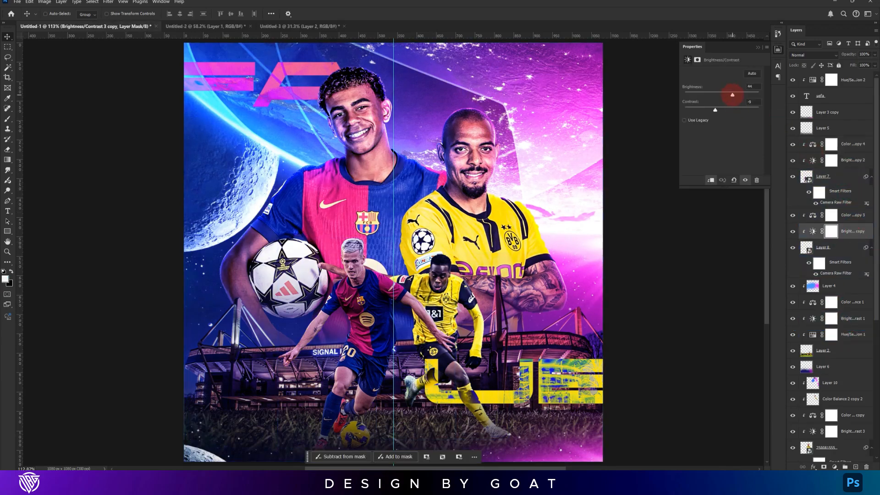
Add a new layer clipped above the small Barcelona player's adjustments and set its blending to Overlay.
{"action": "left_click", "coordinate": [853, 145]}
{"action": "left_click", "coordinate": [855, 466]}
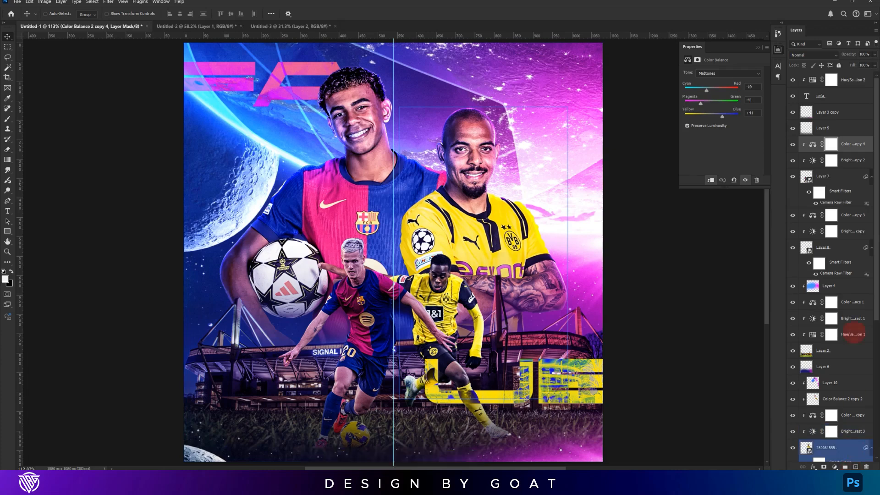
{"action": "left_click", "coordinate": [839, 151], "text": "alt"}
{"action": "left_click", "coordinate": [812, 54]}
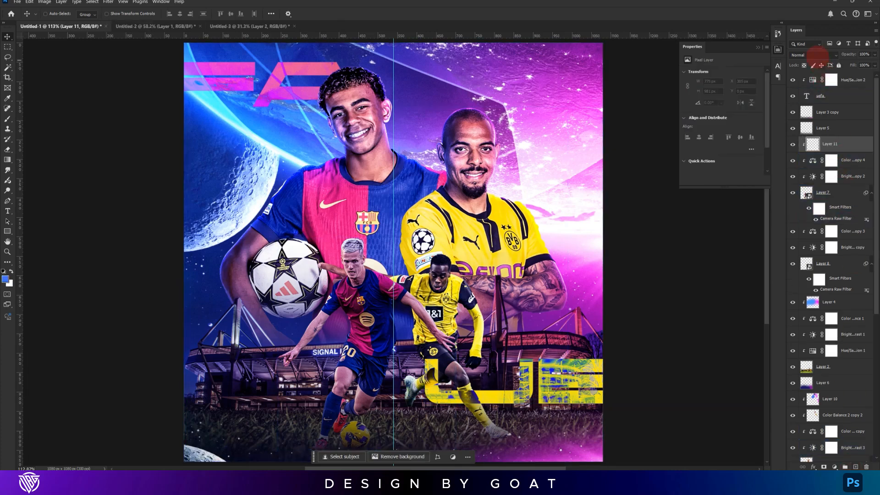
{"action": "left_click", "coordinate": [803, 170]}
Paint blue along the small Barcelona player's outer side and magenta sampled from the background along his Dortmund-facing side.
{"action": "left_click", "coordinate": [8, 119]}
{"action": "mouse_move", "coordinate": [274, 263]}
{"action": "left_mouse_down"}
{"action": "mouse_move", "coordinate": [310, 263]}
{"action": "mouse_move", "coordinate": [319, 250]}
{"action": "left_mouse_up"}
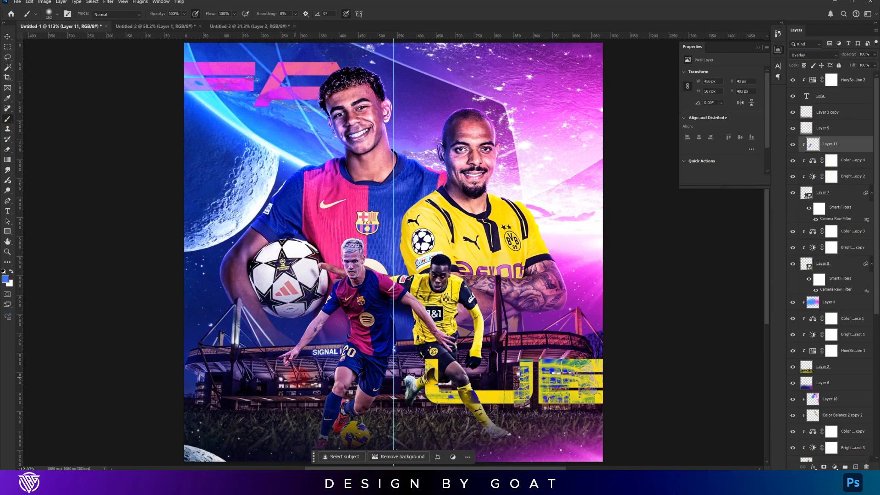
{"action": "left_click_drag", "start_coordinate": [308, 375], "coordinate": [308, 378]}
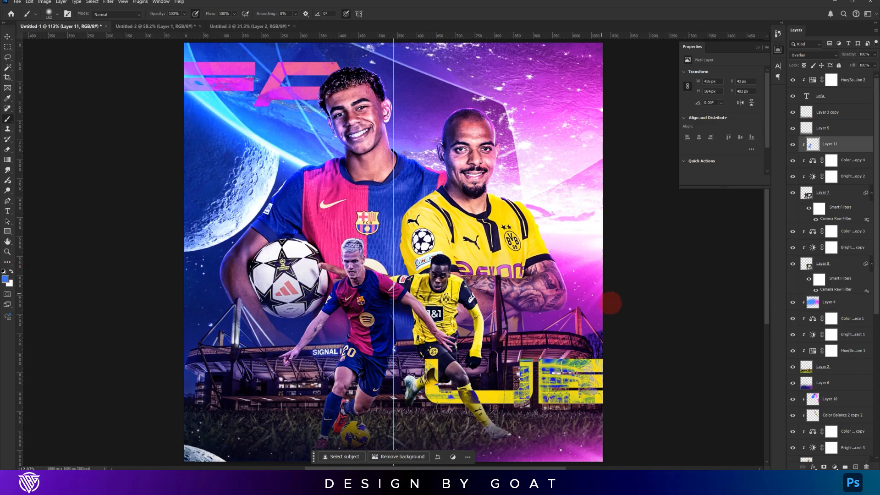
{"action": "left_click", "coordinate": [593, 271], "text": "alt"}
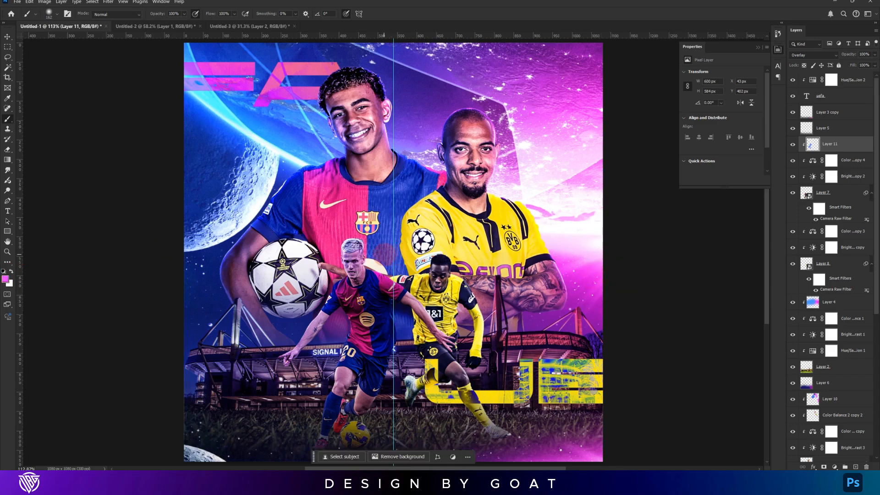
{"action": "left_click_drag", "start_coordinate": [378, 215], "coordinate": [450, 285]}
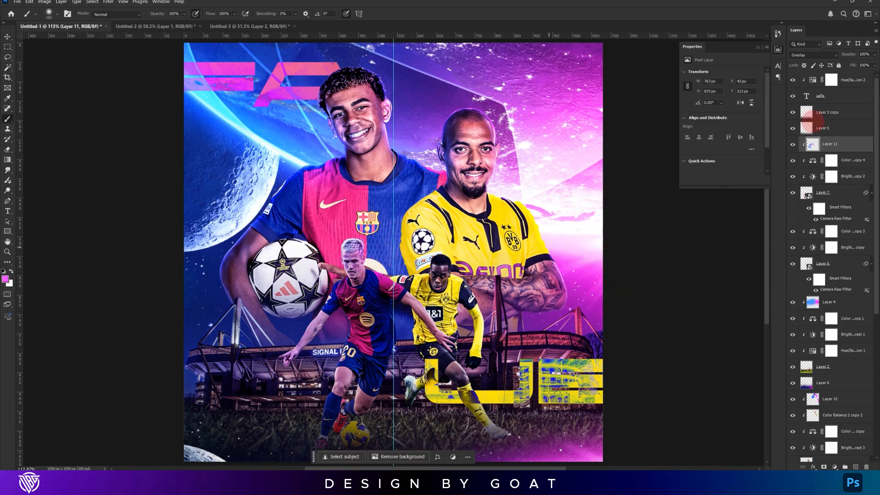
Add a new layer clipped above the small Dortmund player's adjustments and set its blending to Overlay.
{"action": "left_click", "coordinate": [849, 232]}
{"action": "key", "text": "ctrl+shift+alt+n"}
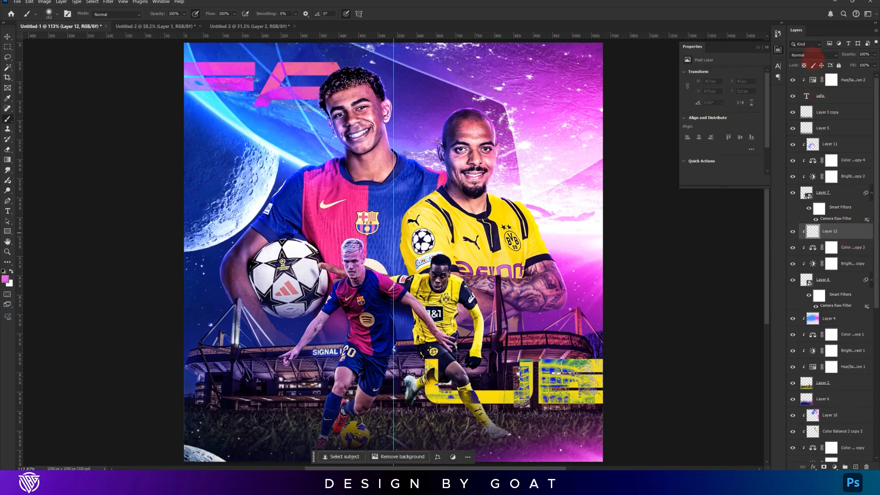
{"action": "left_click", "coordinate": [811, 55]}
{"action": "left_click", "coordinate": [807, 173]}
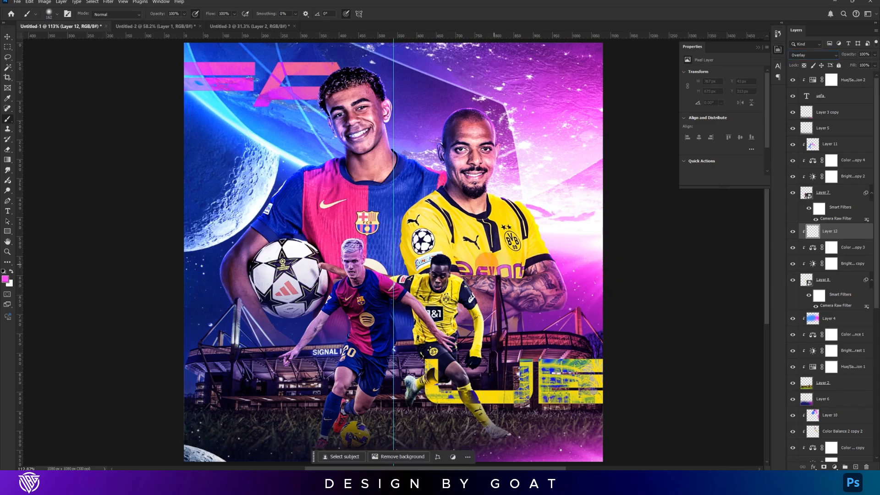
Paint magenta along the small Dortmund player's outer side and blue sampled from the background along his Barcelona-facing side.
{"action": "left_click_drag", "start_coordinate": [469, 259], "coordinate": [475, 246]}
{"action": "left_click_drag", "start_coordinate": [520, 325], "coordinate": [522, 349]}
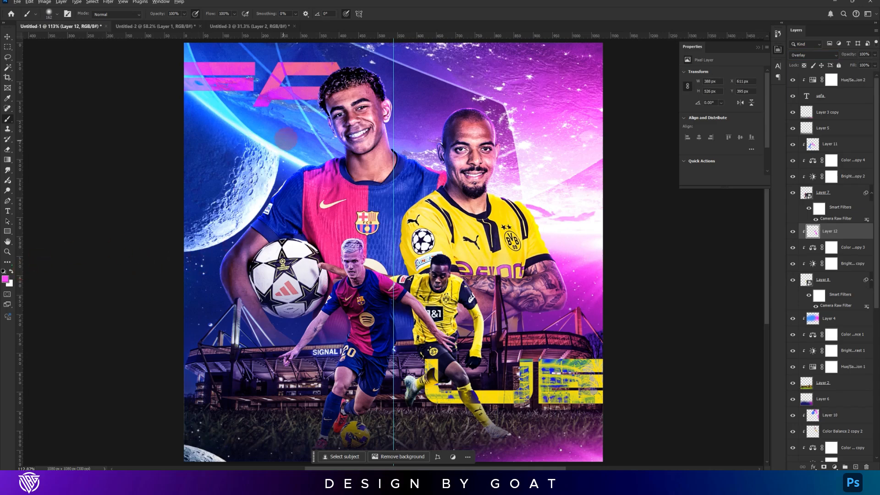
{"action": "left_click", "coordinate": [406, 256]}
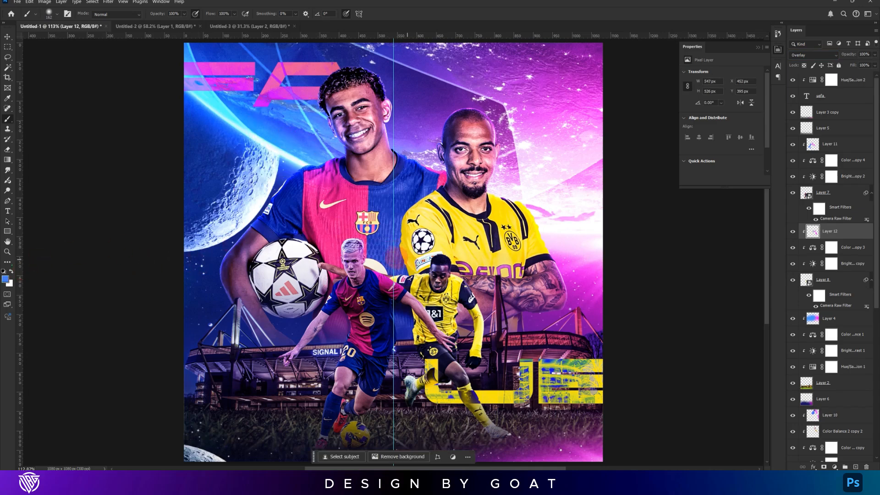
{"action": "left_click", "coordinate": [372, 367]}
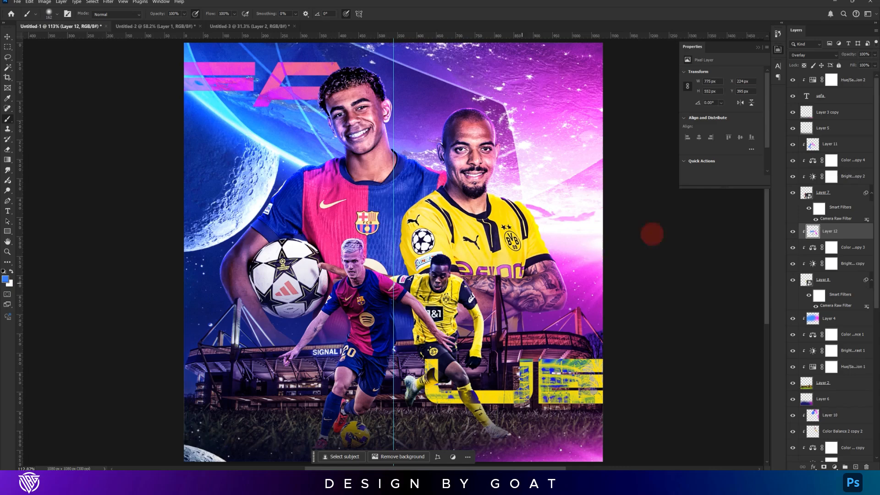
Place the shadow image S in the poster and move it down onto the grass near the small Dortmund player.
{"action": "scroll", "coordinate": [686, 219], "scroll_direction": "down", "scroll_amount": 1}
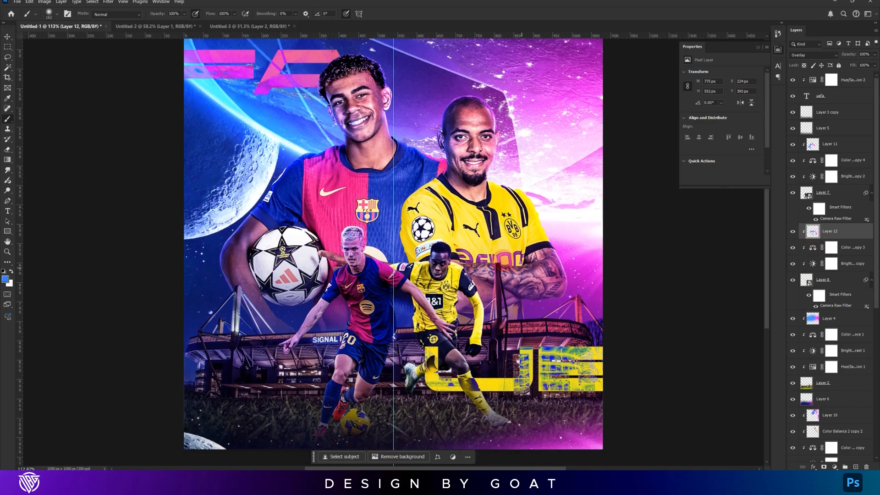
{"action": "scroll", "coordinate": [467, 252], "scroll_direction": "down", "scroll_amount": 1}
{"action": "left_click_drag", "start_coordinate": [289, 270], "coordinate": [560, 376]}
{"action": "key", "text": "Return"}
{"action": "key", "text": "v"}
{"action": "left_click_drag", "start_coordinate": [455, 274], "coordinate": [546, 433]}
Hide the two dark shading layers above the players and bring the shadow to the small Dortmund player's front boot.
{"action": "left_click_drag", "start_coordinate": [792, 128], "coordinate": [792, 116]}
{"action": "scroll", "coordinate": [500, 293], "scroll_direction": "down", "scroll_amount": 3}
{"action": "left_click_drag", "start_coordinate": [472, 282], "coordinate": [494, 322]}
{"action": "scroll", "coordinate": [500, 348], "scroll_direction": "up", "scroll_amount": 5}
{"action": "scroll", "coordinate": [509, 359], "scroll_direction": "up", "scroll_amount": 6}
{"action": "left_click_drag", "start_coordinate": [564, 389], "coordinate": [525, 252]}
Fit the shadow, about 255 px wide, under the front boot's sole and move its layer directly below the small Dortmund player.
{"action": "left_click_drag", "start_coordinate": [826, 238], "coordinate": [819, 322]}
{"action": "left_click_drag", "start_coordinate": [520, 329], "coordinate": [483, 340]}
{"action": "key", "text": "Return"}
{"action": "scroll", "coordinate": [510, 319], "scroll_direction": "up", "scroll_amount": 4}
{"action": "scroll", "coordinate": [529, 310], "scroll_direction": "down", "scroll_amount": 2}
{"action": "left_click_drag", "start_coordinate": [858, 232], "coordinate": [827, 314]}
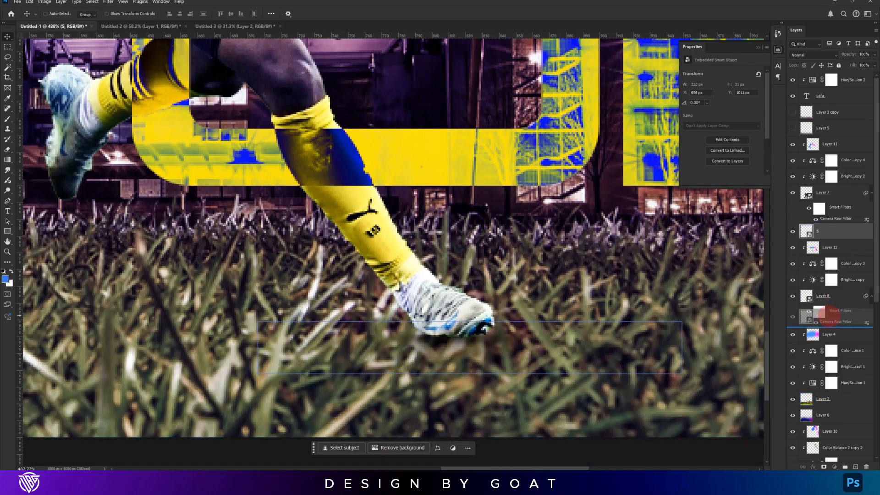
{"action": "left_click_drag", "start_coordinate": [424, 323], "coordinate": [607, 335]}
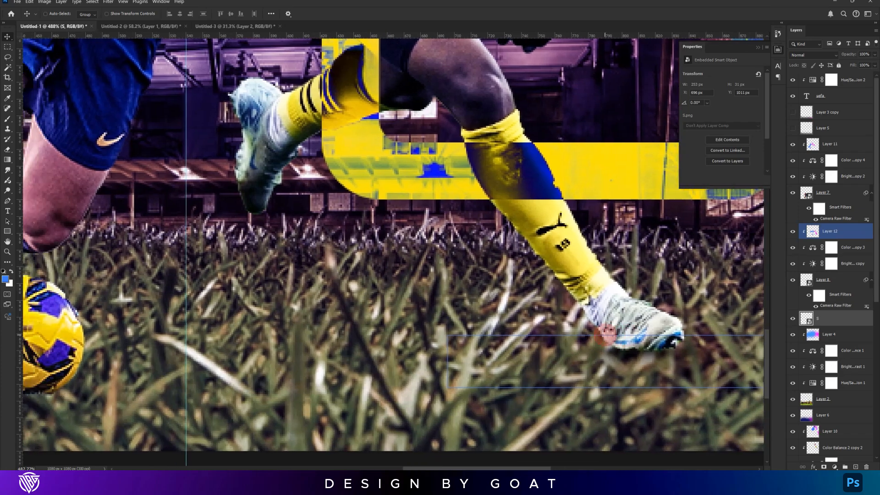
Make three copies of the shadow directly below the small Barcelona player's layer and position them under his boots and the ball.
{"action": "scroll", "coordinate": [608, 335], "scroll_direction": "down", "scroll_amount": 4}
{"action": "left_click_drag", "start_coordinate": [837, 319], "coordinate": [842, 221]}
{"action": "left_click_drag", "start_coordinate": [649, 329], "coordinate": [261, 365]}
{"action": "left_click_drag", "start_coordinate": [311, 338], "coordinate": [222, 314]}
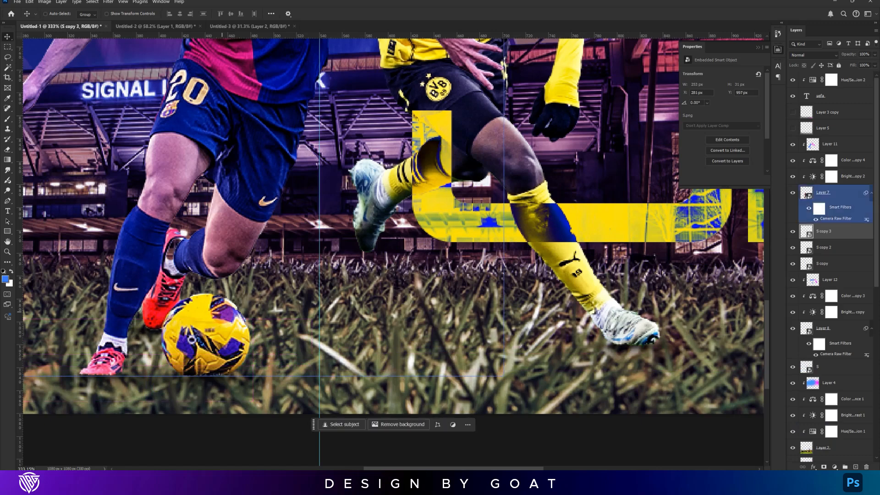
Add a clipped layer above the small Barcelona player's Color Balance and softly paint black over his front boot and the ball's underside.
{"action": "left_click_drag", "start_coordinate": [807, 160], "coordinate": [843, 457]}
{"action": "left_click", "coordinate": [855, 466]}
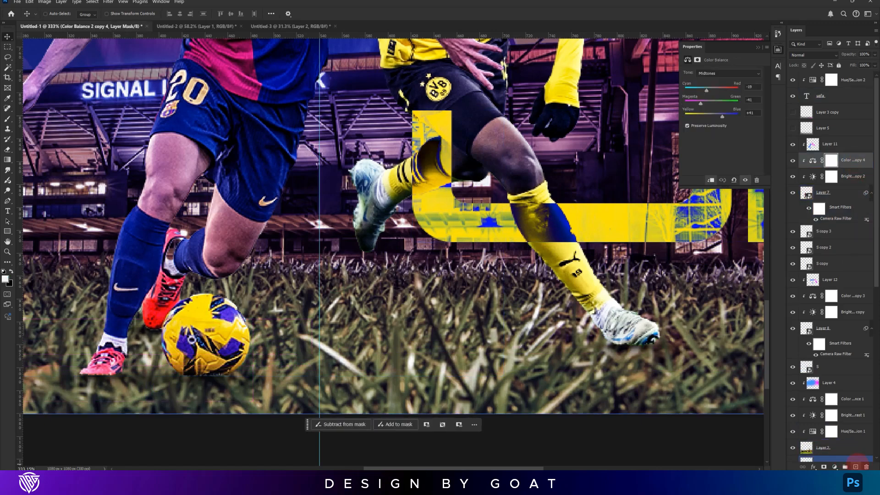
{"action": "key", "text": "b"}
{"action": "left_click", "coordinate": [4, 271]}
{"action": "left_click_drag", "start_coordinate": [272, 283], "coordinate": [340, 208]}
{"action": "left_click_drag", "start_coordinate": [353, 269], "coordinate": [277, 270]}
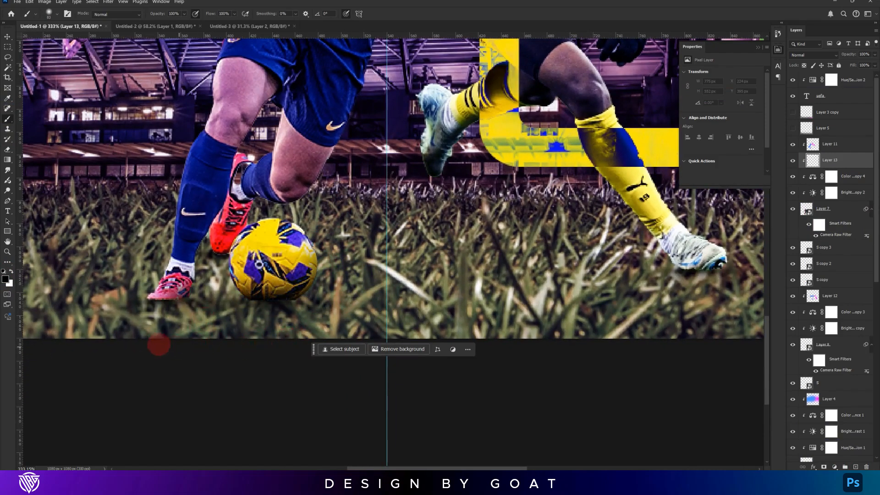
{"action": "left_click_drag", "start_coordinate": [202, 314], "coordinate": [209, 312]}
{"action": "left_click_drag", "start_coordinate": [211, 311], "coordinate": [178, 311]}
{"action": "left_click_drag", "start_coordinate": [213, 274], "coordinate": [210, 277]}
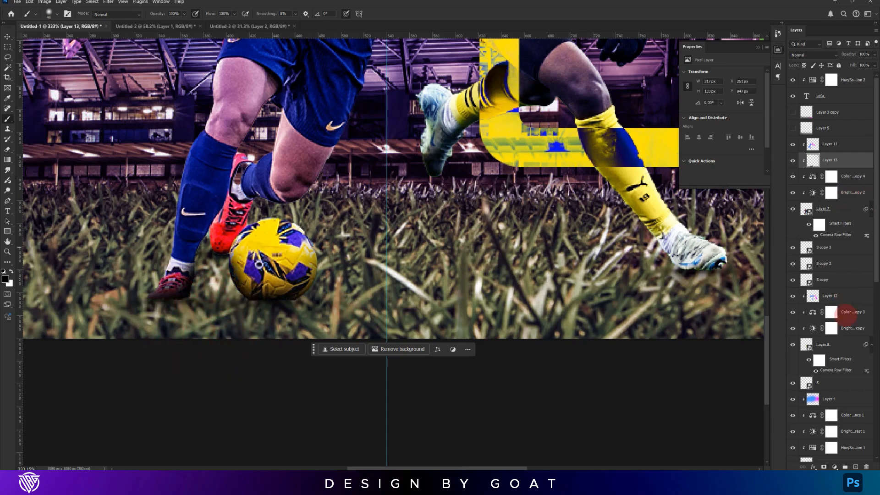
Add a clipped layer above the small Dortmund player's Color Balance and softly paint black over his front boot.
{"action": "left_click", "coordinate": [846, 314]}
{"action": "left_click", "coordinate": [856, 466]}
{"action": "left_click_drag", "start_coordinate": [723, 211], "coordinate": [644, 248]}
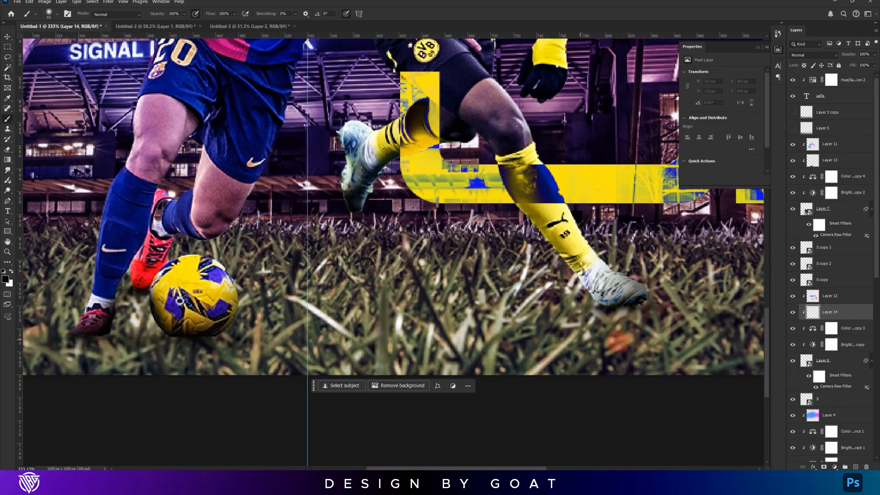
{"action": "left_click_drag", "start_coordinate": [549, 304], "coordinate": [568, 339]}
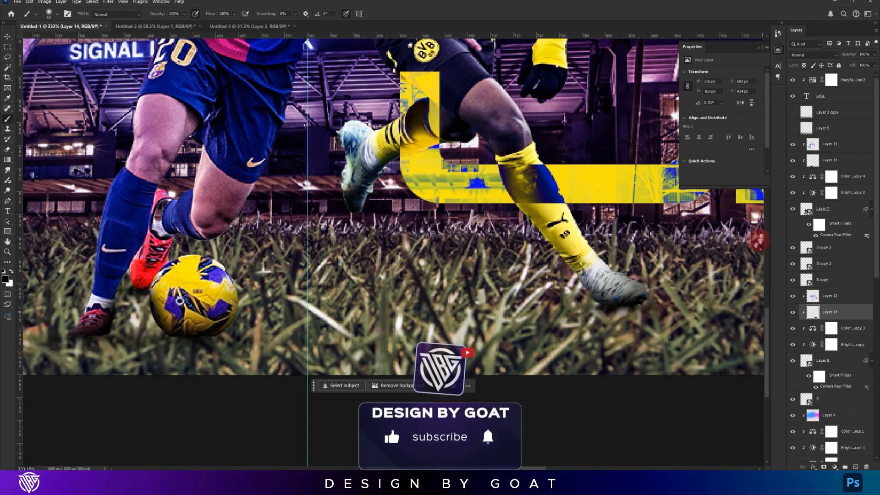
Show the two dark shading layers again and softly darken the small Dortmund player's lower legs with a larger black brush.
{"action": "left_click_drag", "start_coordinate": [793, 128], "coordinate": [793, 113]}
{"action": "scroll", "coordinate": [572, 308], "scroll_direction": "down", "scroll_amount": 4}
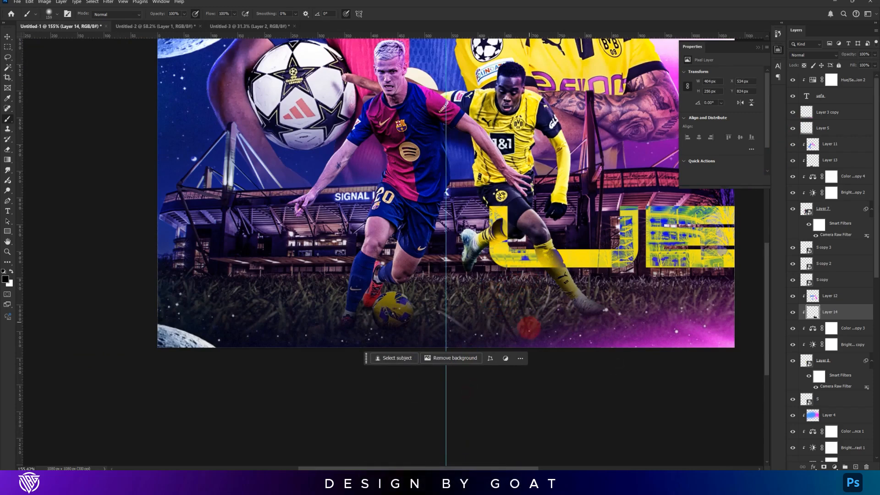
{"action": "left_click_drag", "start_coordinate": [535, 290], "coordinate": [544, 290]}
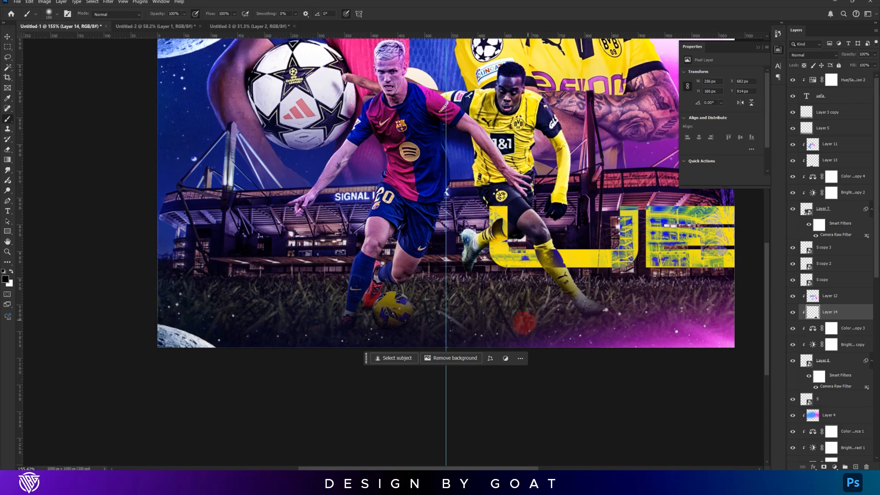
{"action": "scroll", "coordinate": [463, 309], "scroll_direction": "down", "scroll_amount": 5}
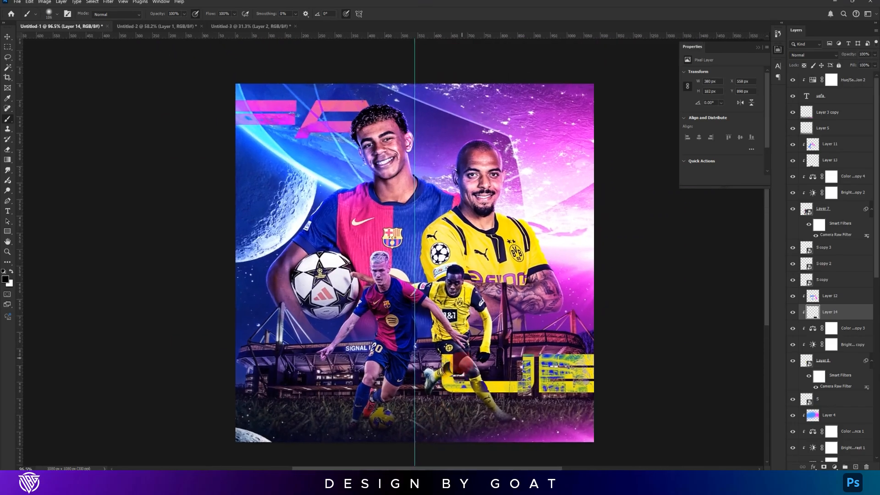
Duplicate all layers above the Background, merge the copies into one layer on top, and apply a filter to it.
{"action": "left_click", "coordinate": [853, 84]}
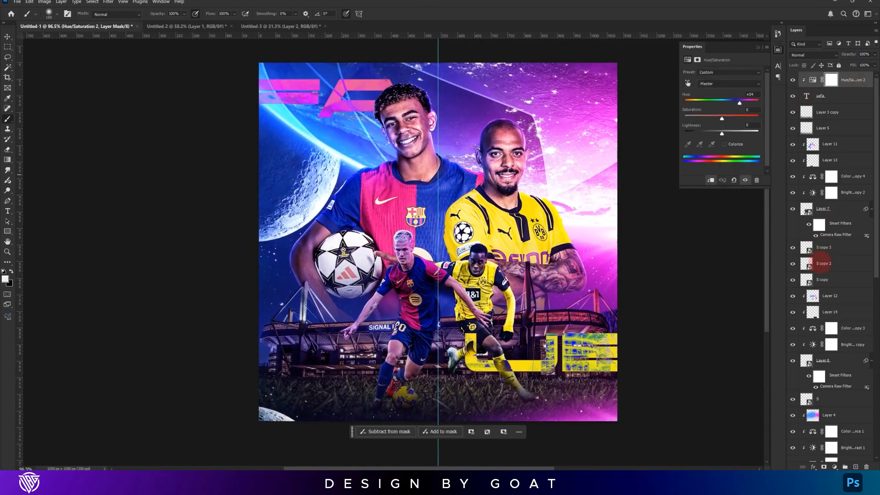
{"action": "scroll", "coordinate": [830, 275], "scroll_direction": "down", "scroll_amount": 10}
{"action": "left_click", "coordinate": [821, 438], "text": "shift"}
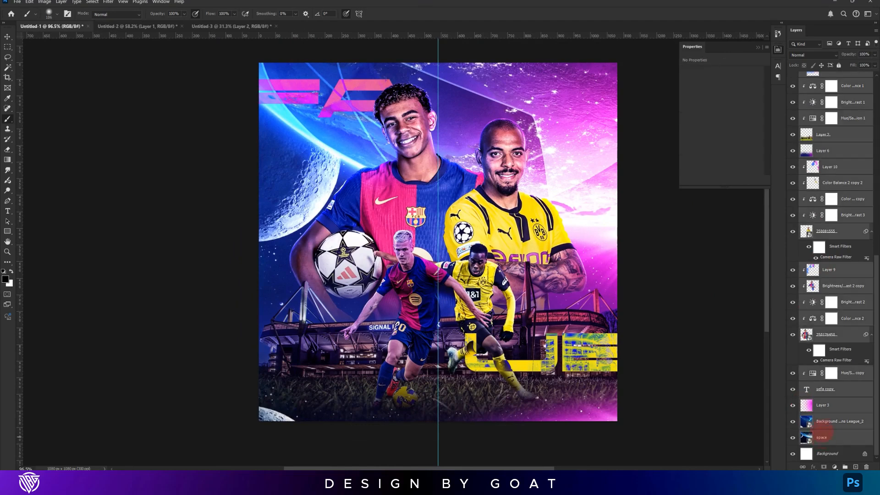
{"action": "key", "text": "ctrl+j"}
{"action": "key", "text": "ctrl+e"}
{"action": "left_click", "coordinate": [108, 2]}
{"action": "mouse_move", "coordinate": [134, 111]}
{"action": "left_click", "coordinate": [222, 112]}
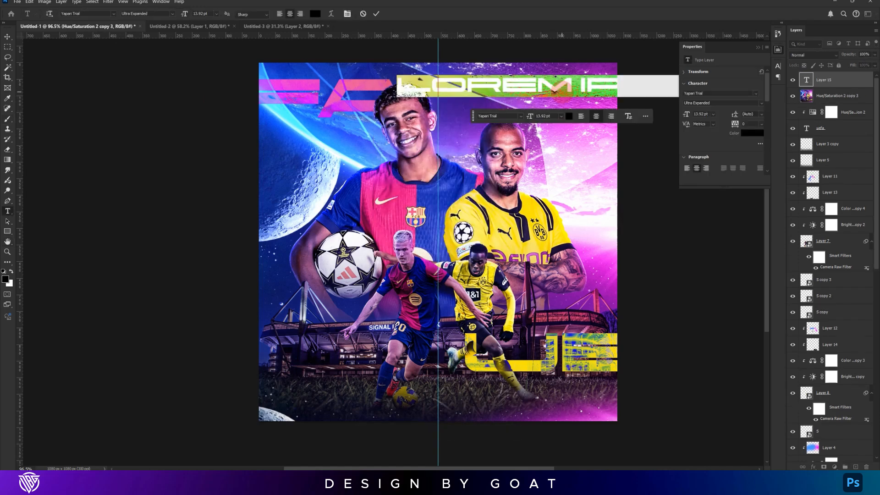
Add a black DORTMUND title in Ultra Expanded style at 13.92 pt across the poster's upper-right area.
{"action": "type", "text": "DORTMU"}
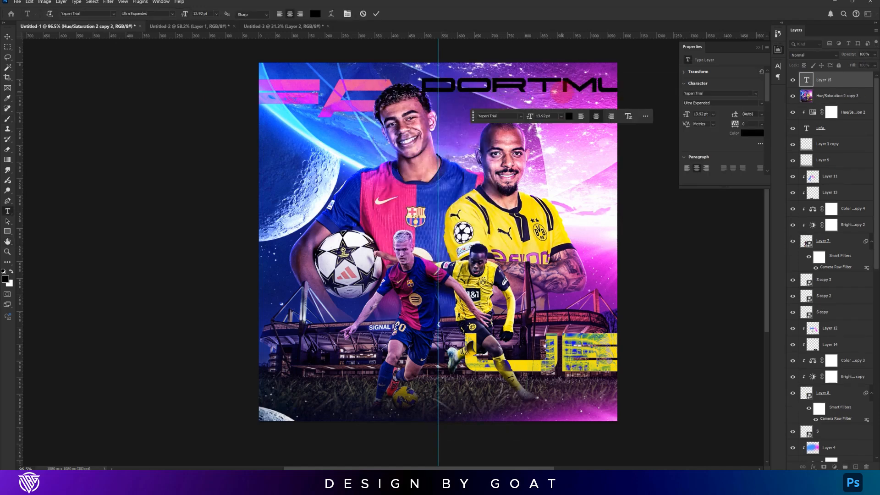
{"action": "type", "text": "nd"}
{"action": "key", "text": "ctrl+t"}
{"action": "key", "text": "Return"}
Duplicate the DORTMUND title directly beneath itself and change the copy's text to BARCELONA.
{"action": "left_click_drag", "start_coordinate": [528, 82], "coordinate": [530, 98]}
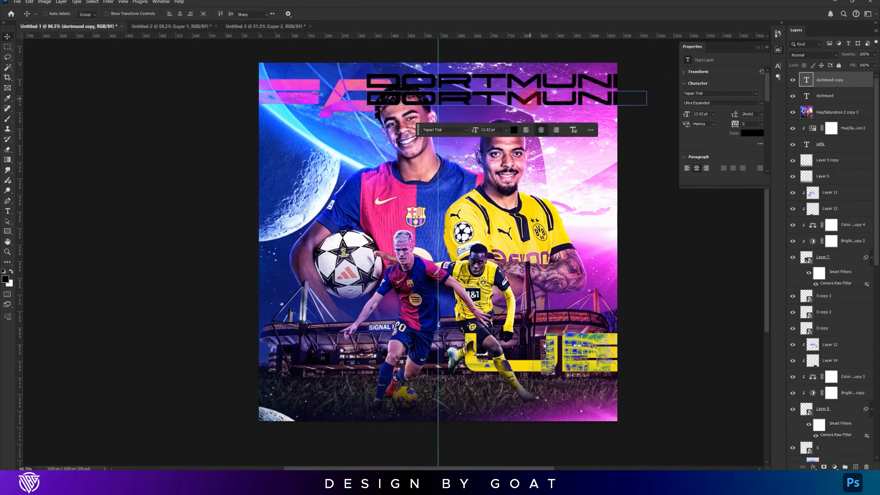
{"action": "double_click", "coordinate": [530, 98]}
{"action": "type", "text": "BARCELON"}
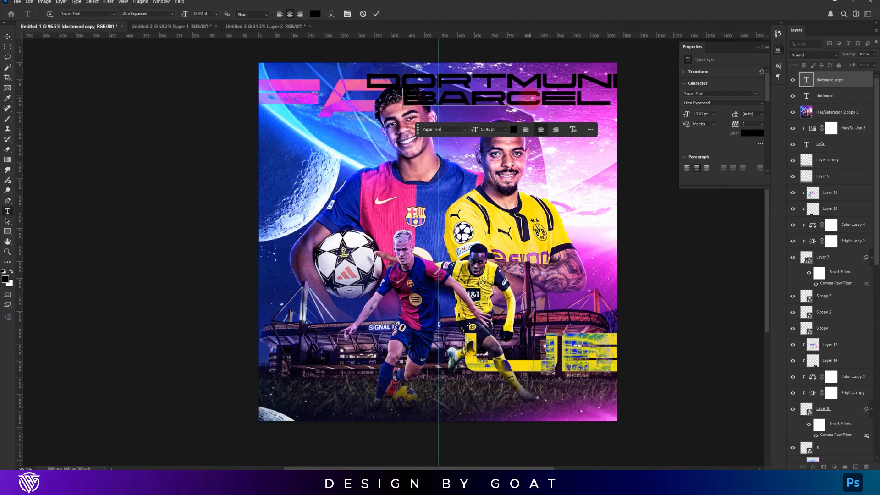
{"action": "type", "text": "A"}
{"action": "key", "text": "ctrl+Return"}
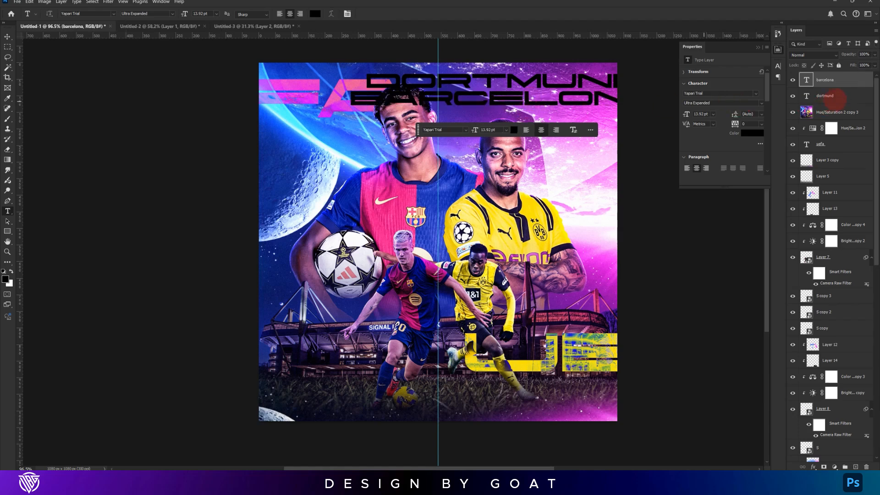
Scale both titles down together to 7.17 pt and fit them inside the poster's upper-right corner.
{"action": "left_click", "coordinate": [827, 96], "text": "shift"}
{"action": "key", "text": "ctrl+t"}
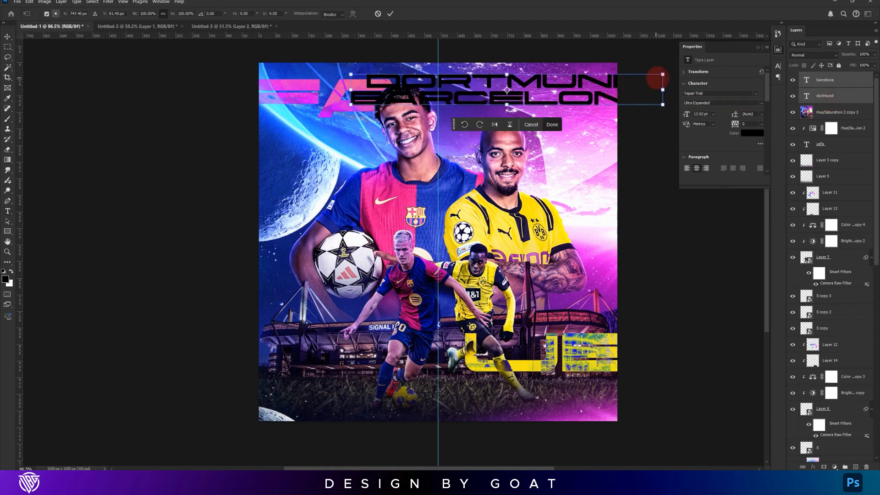
{"action": "left_click_drag", "start_coordinate": [660, 76], "coordinate": [594, 82]}
{"action": "key", "text": "Return"}
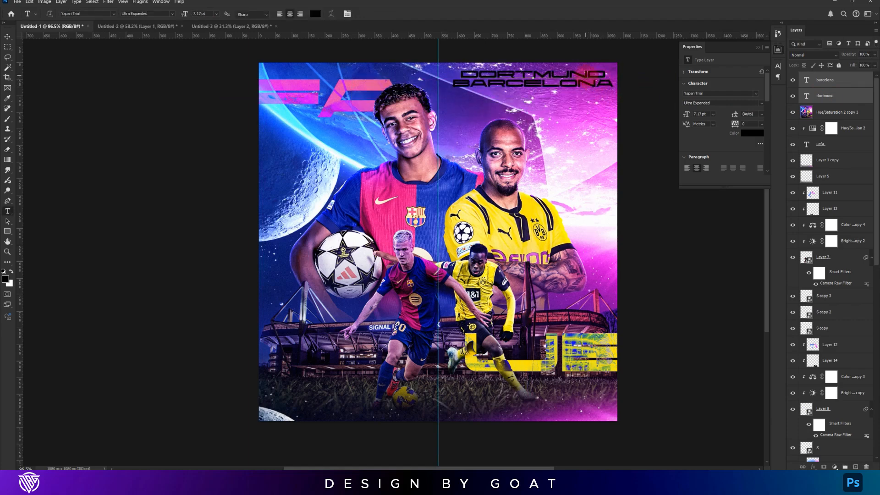
Color the DORTMUND title yellow sampled from the lower poster lettering and the BARCELONA title white.
{"action": "double_click", "coordinate": [585, 75]}
{"action": "left_click", "coordinate": [5, 279]}
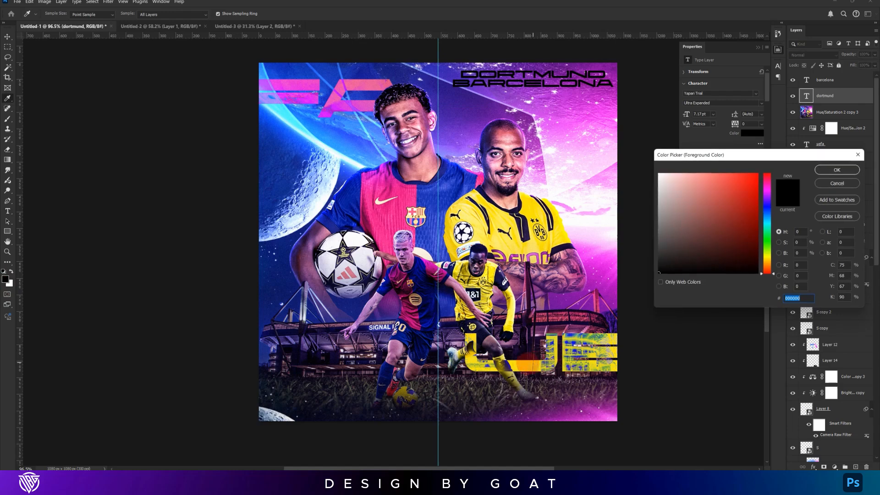
{"action": "left_click", "coordinate": [512, 370]}
{"action": "key", "text": "Escape"}
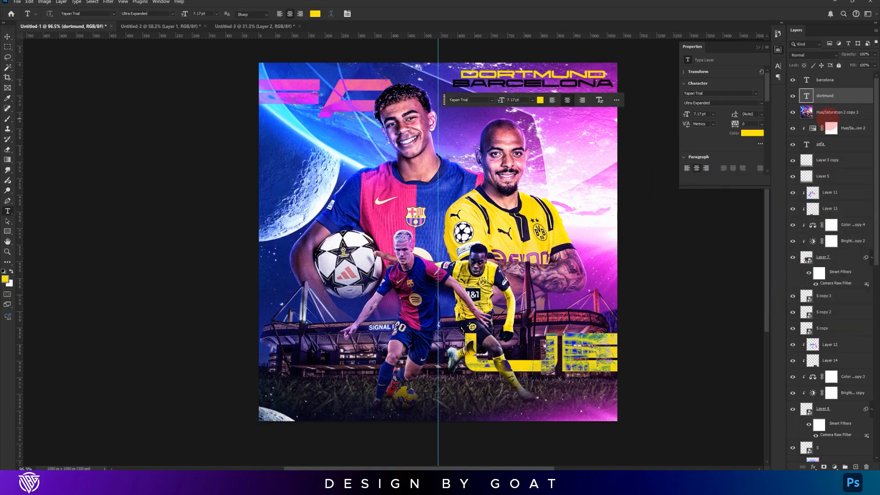
{"action": "left_click", "coordinate": [840, 81]}
{"action": "key", "text": "ctrl+BackSpace"}
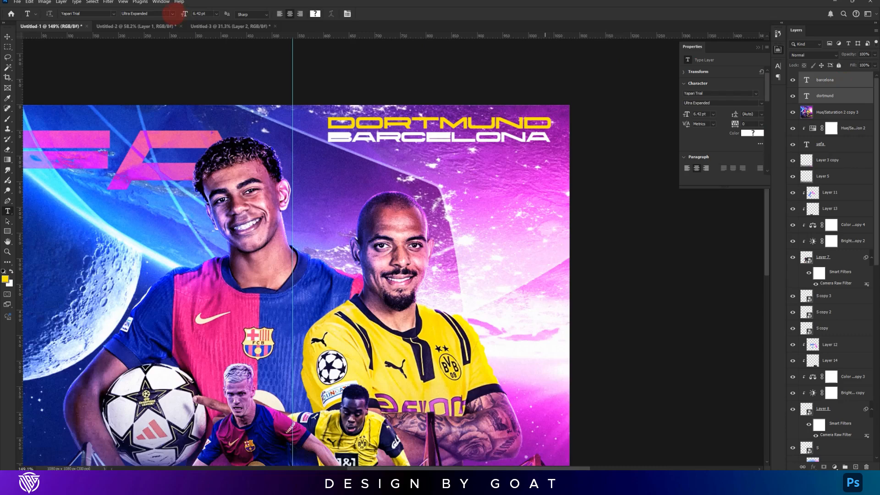
Change both titles to the Regular font style and enlarge them together in the poster's upper-right corner.
{"action": "left_click", "coordinate": [172, 13]}
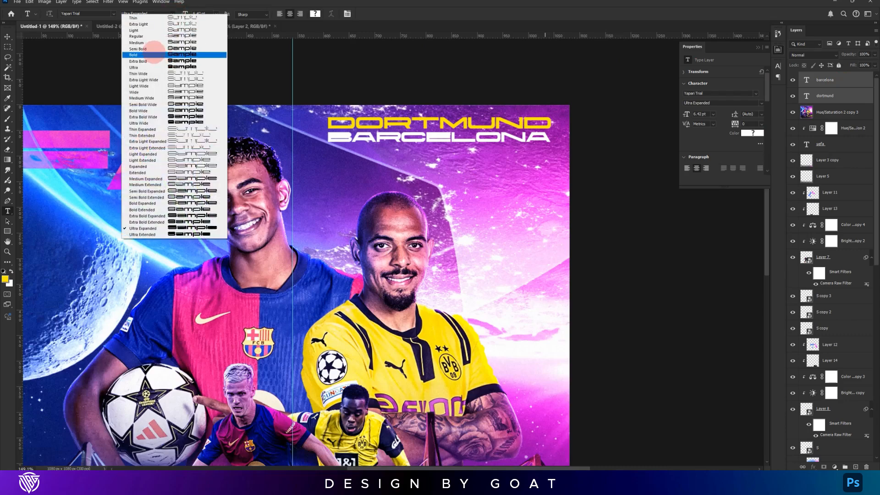
{"action": "left_click", "coordinate": [139, 36]}
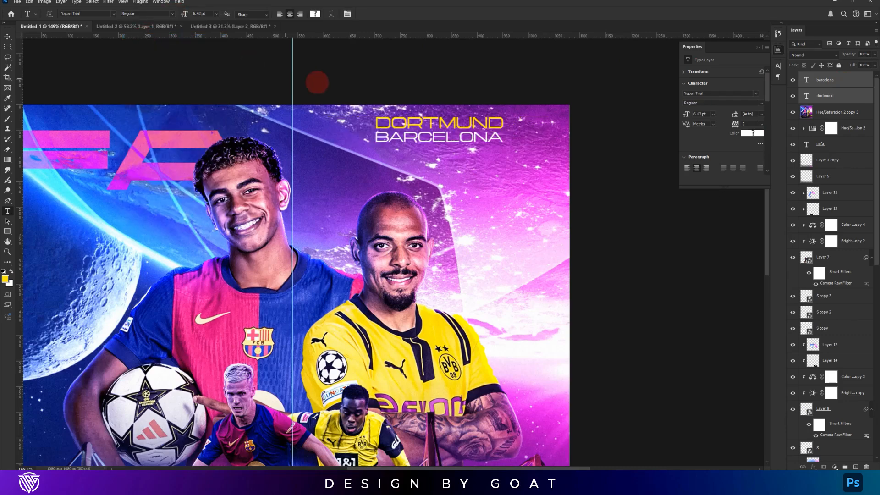
{"action": "key", "text": "ctrl+t"}
{"action": "left_click_drag", "start_coordinate": [504, 143], "coordinate": [552, 151]}
{"action": "left_click_drag", "start_coordinate": [374, 153], "coordinate": [335, 203]}
{"action": "key", "text": "Return"}
Scale both titles down slightly, keeping them aligned in the poster's upper-right corner, and review the whole poster.
{"action": "scroll", "coordinate": [374, 145], "scroll_direction": "down", "scroll_amount": 9}
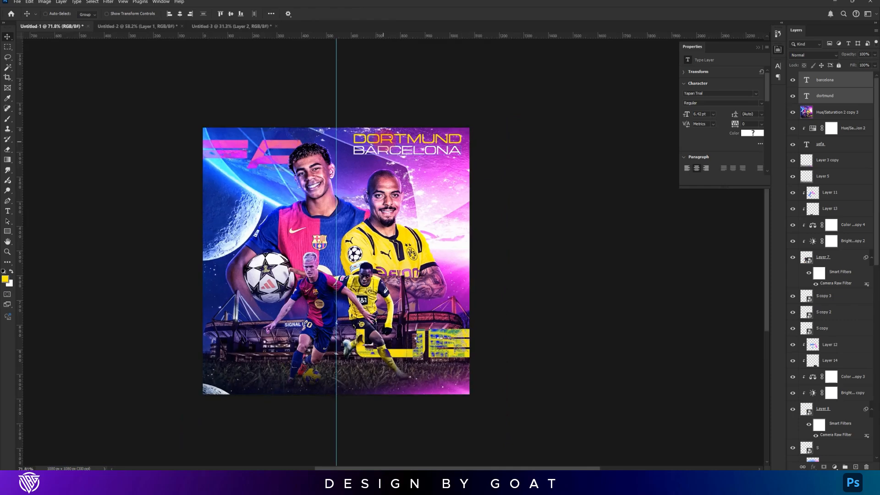
{"action": "scroll", "coordinate": [395, 148], "scroll_direction": "up", "scroll_amount": 1}
{"action": "key", "text": "ctrl+t"}
{"action": "left_click_drag", "start_coordinate": [352, 153], "coordinate": [377, 149]}
{"action": "key", "text": "Return"}
{"action": "left_click_drag", "start_coordinate": [451, 140], "coordinate": [520, 121]}
{"action": "scroll", "coordinate": [452, 165], "scroll_direction": "up", "scroll_amount": 3}
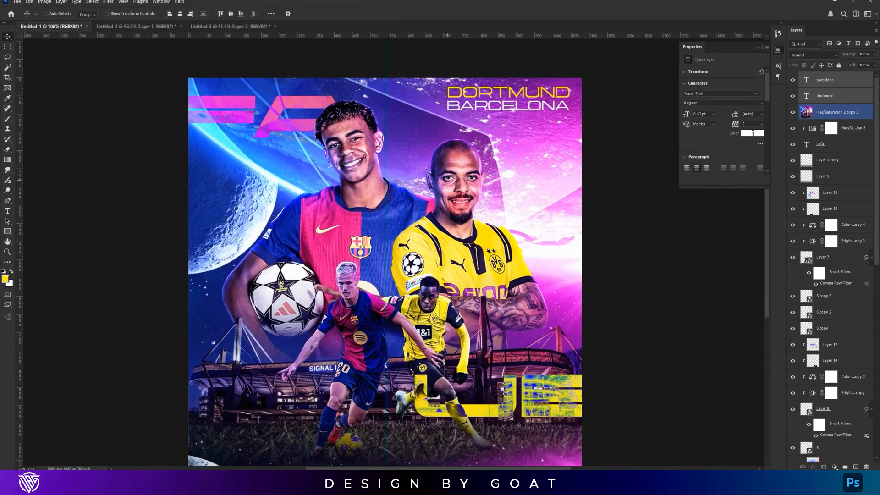
{"action": "scroll", "coordinate": [457, 202], "scroll_direction": "down", "scroll_amount": 1}
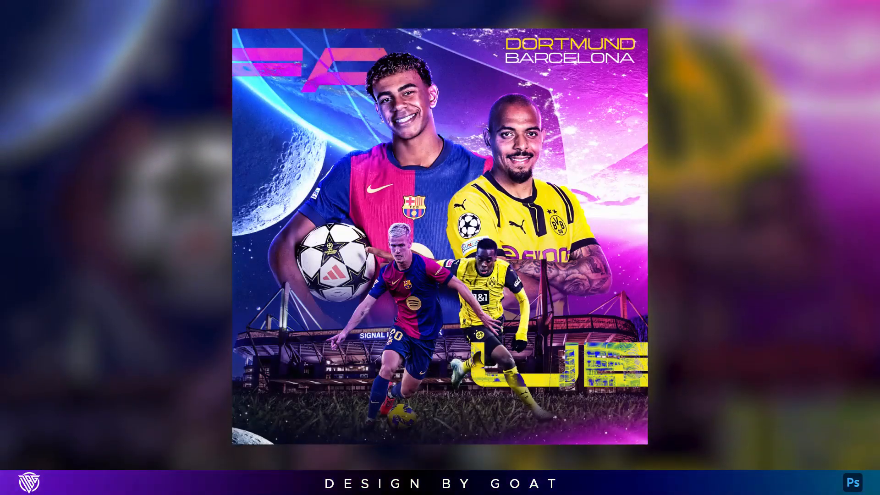